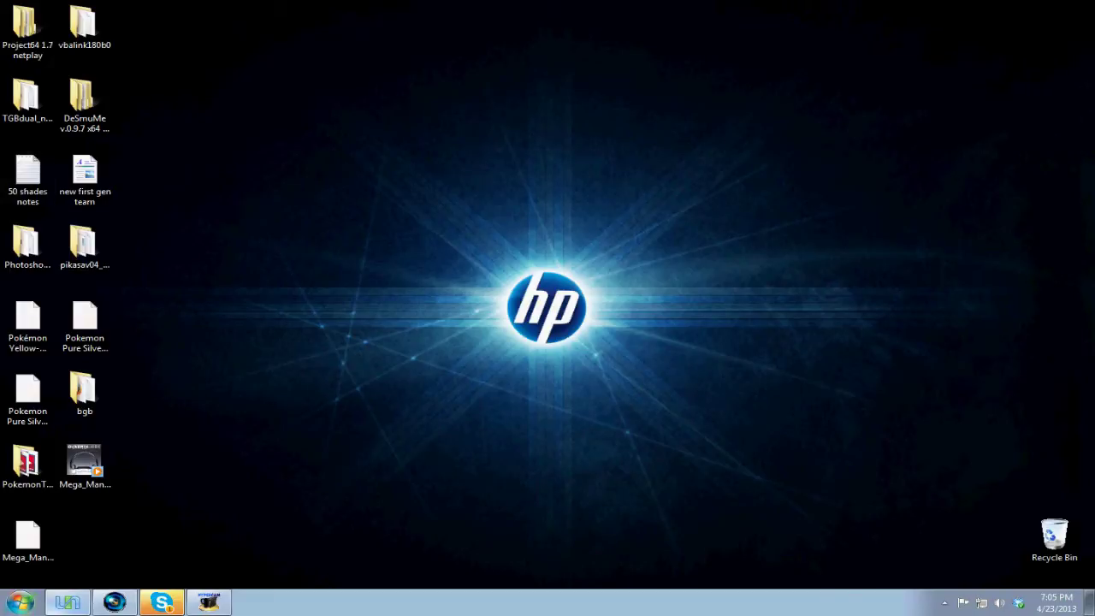
Open the "Ladies and Gentlefish Its The Croc!" YouTube channel page in Firefox.
mouse_move(658, 9)
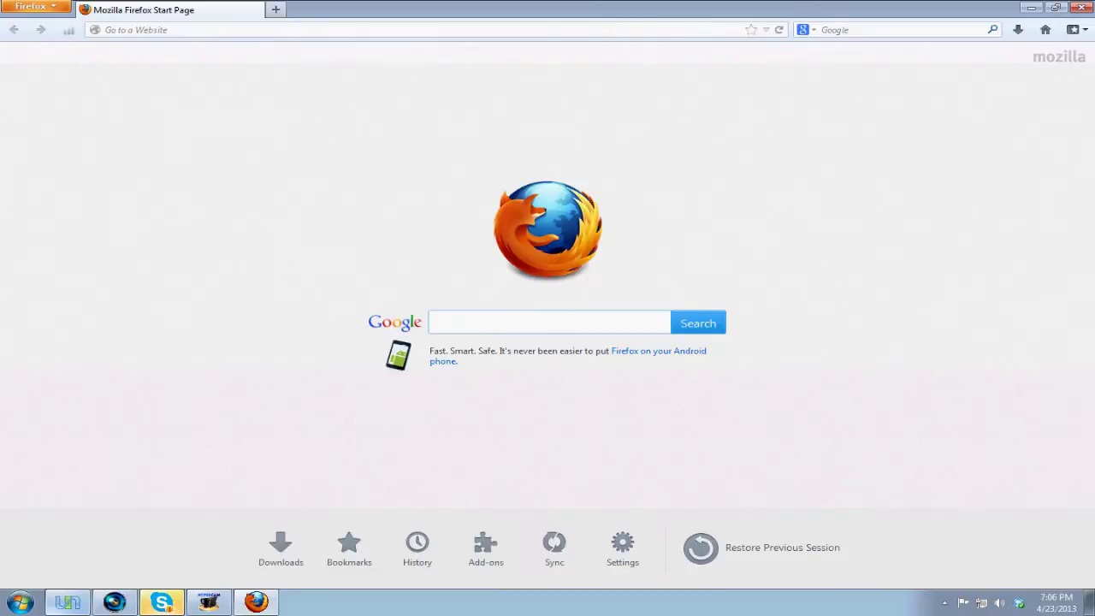
click(36, 6)
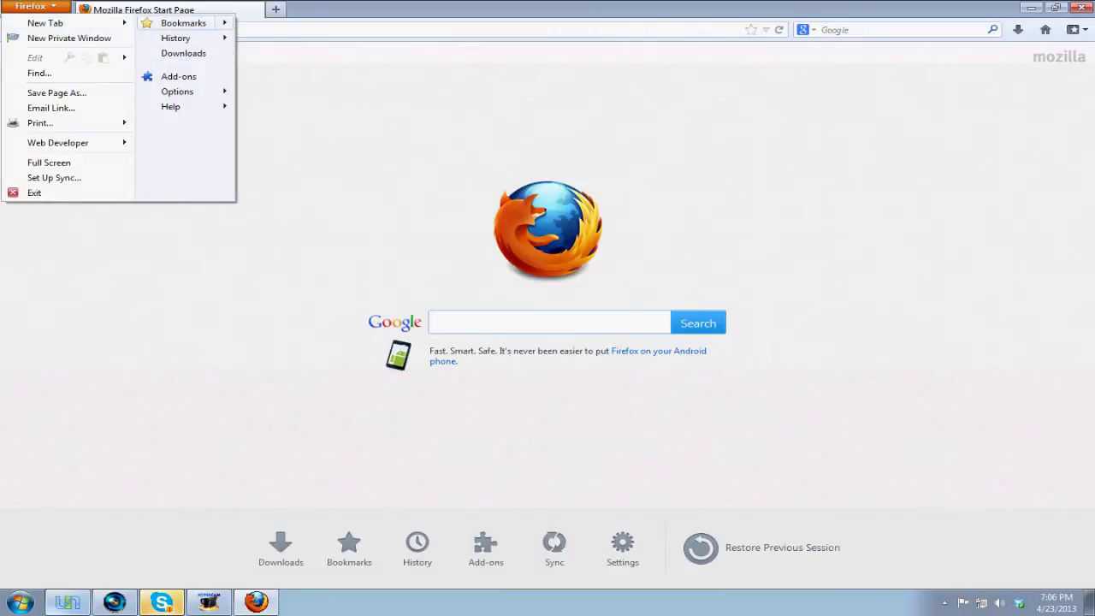
click(183, 23)
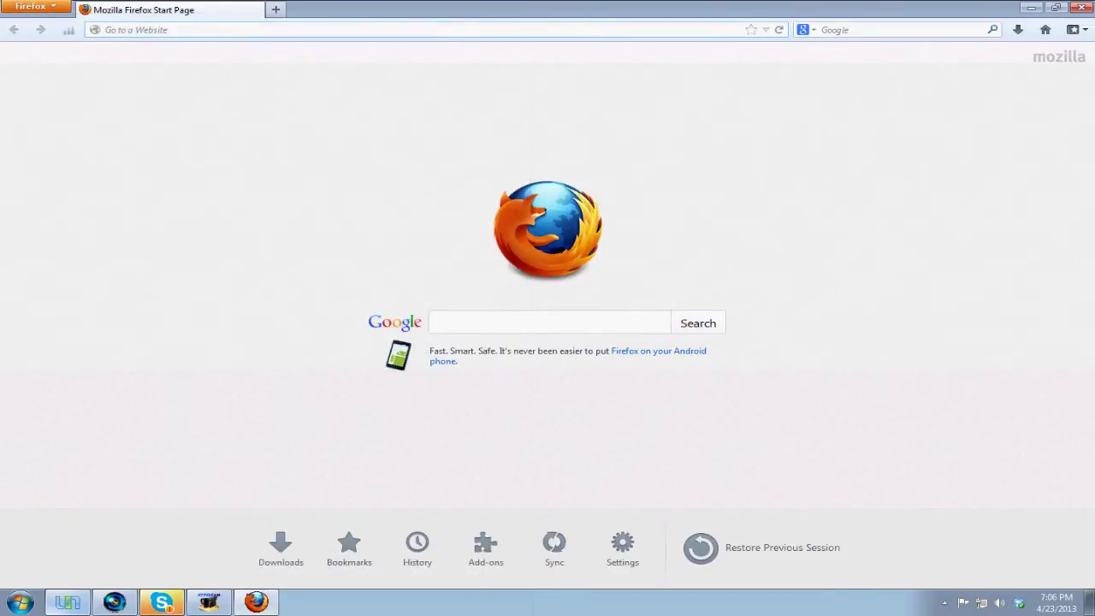
text(www.)
key(Escape)
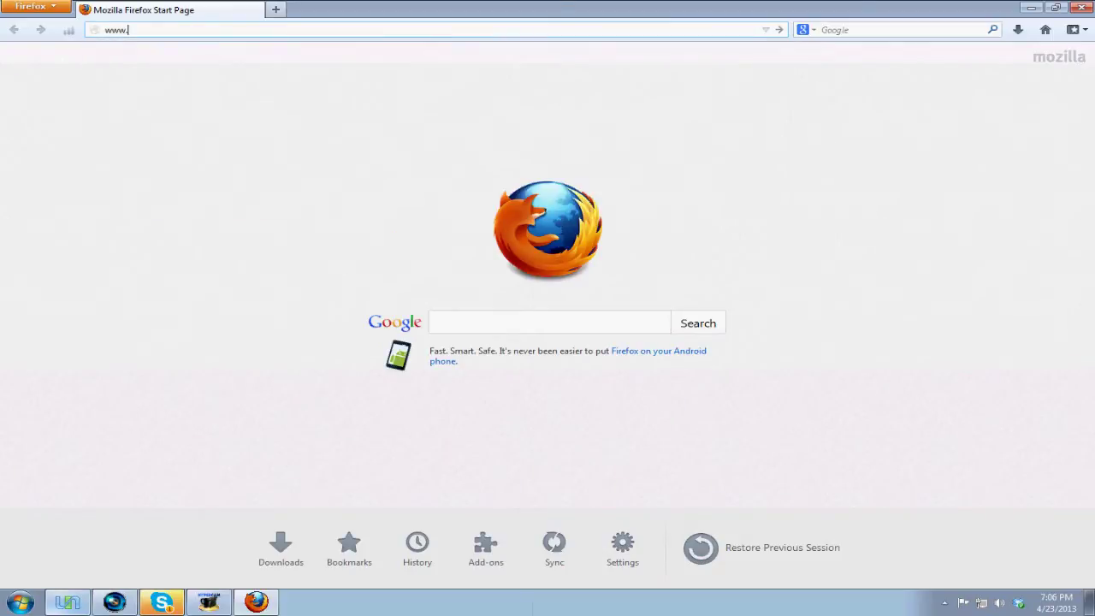
text(youtube.com/)
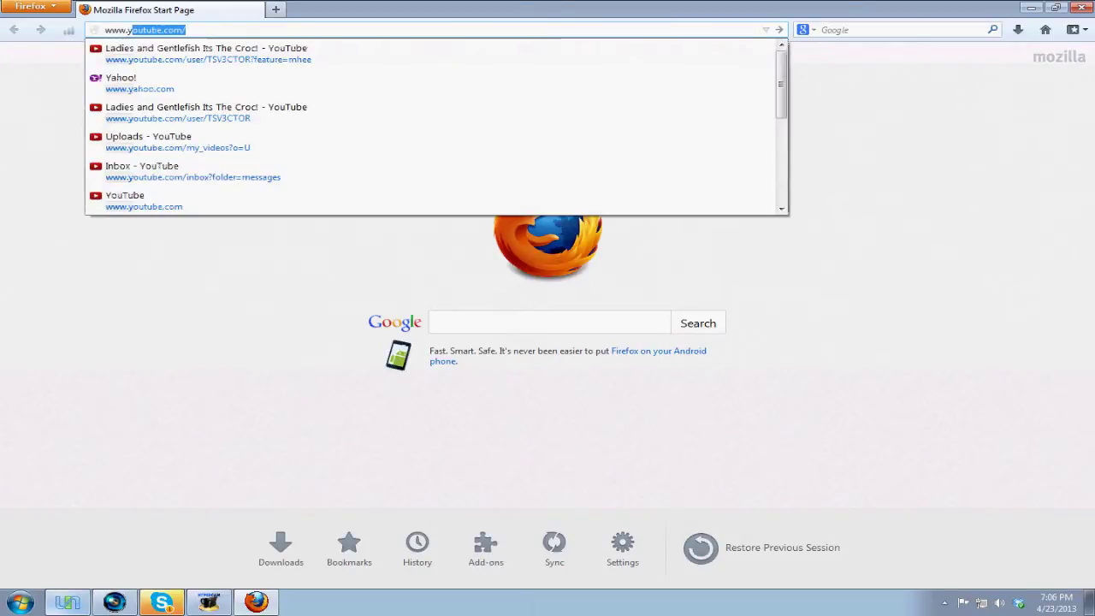
key(Down)
key(Return)
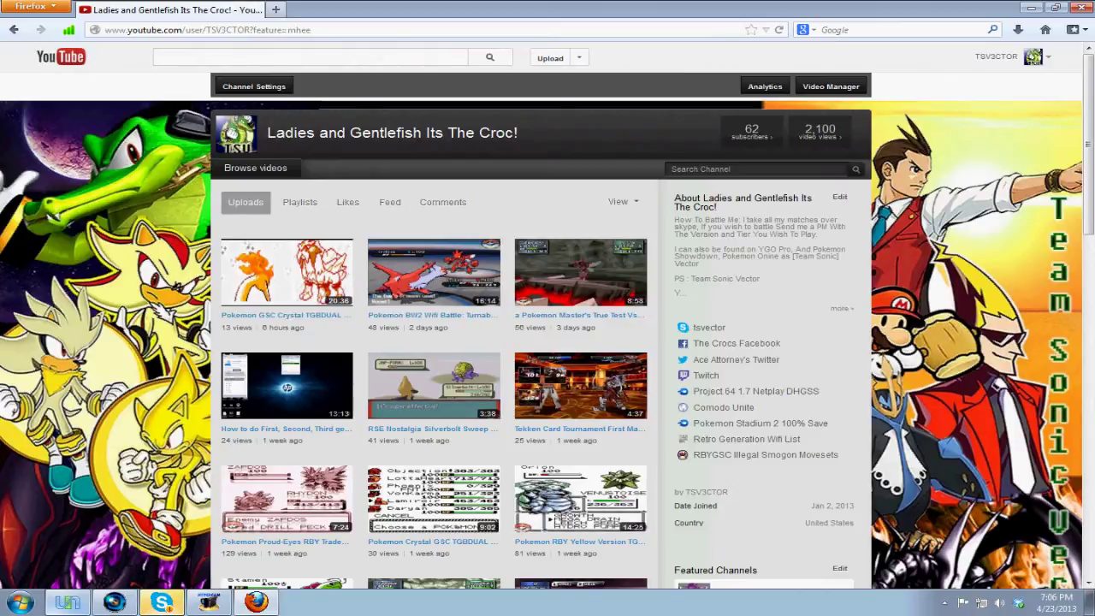
Search YouTube for kazowar.
scroll(547, 315, down, 3)
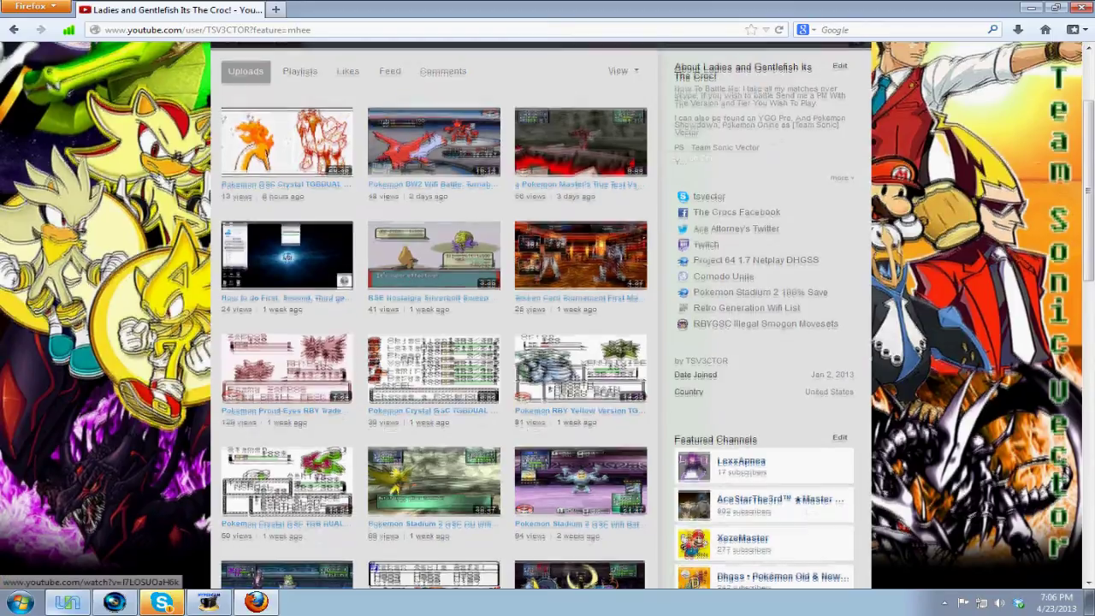
scroll(765, 323, up, 3)
click(159, 57)
text(k)
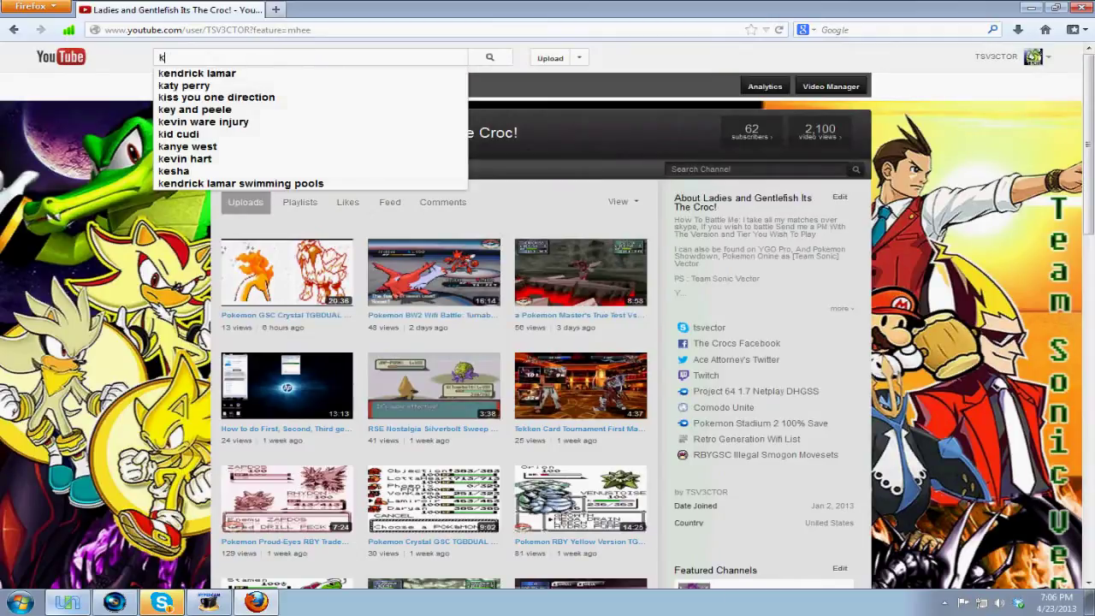
text(azowar)
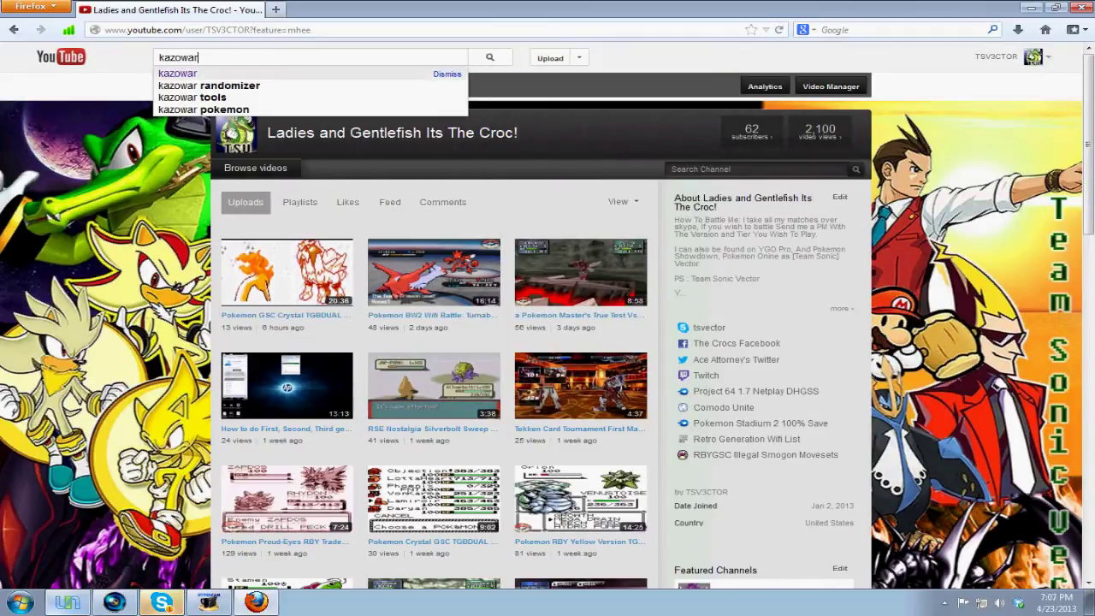
key(Return)
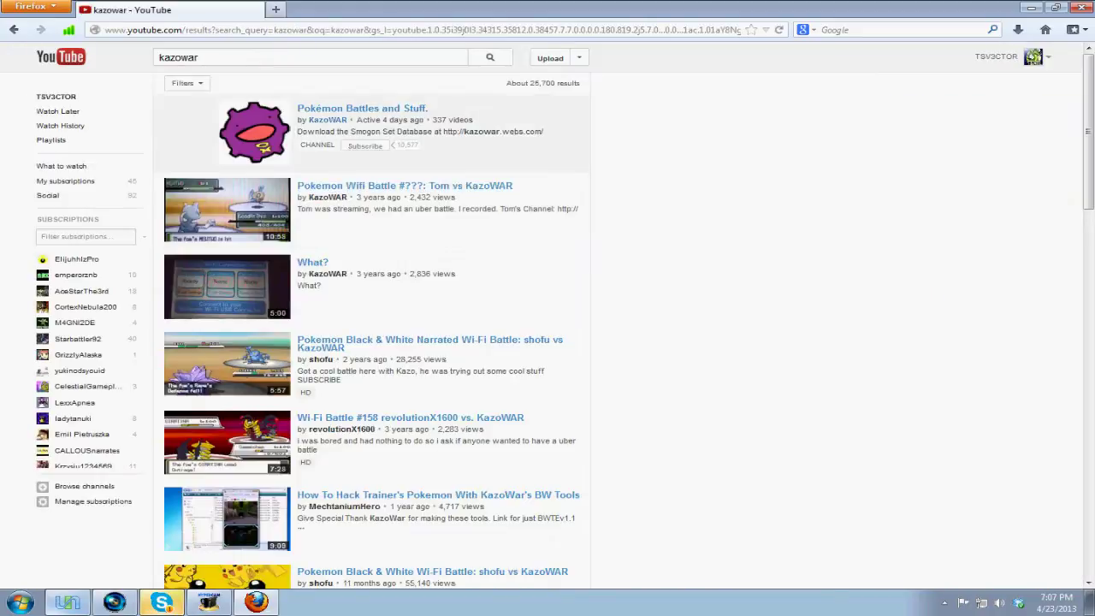
Open the About page of the Pokémon Battles and Stuff. channel and follow its Smogon Set Database link.
click(362, 108)
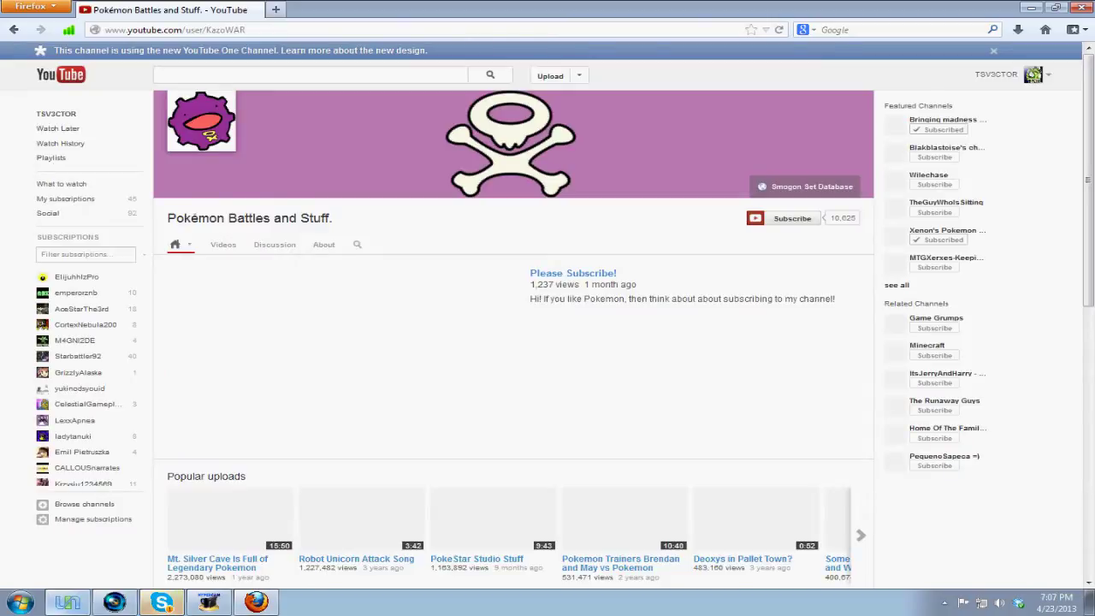
click(323, 245)
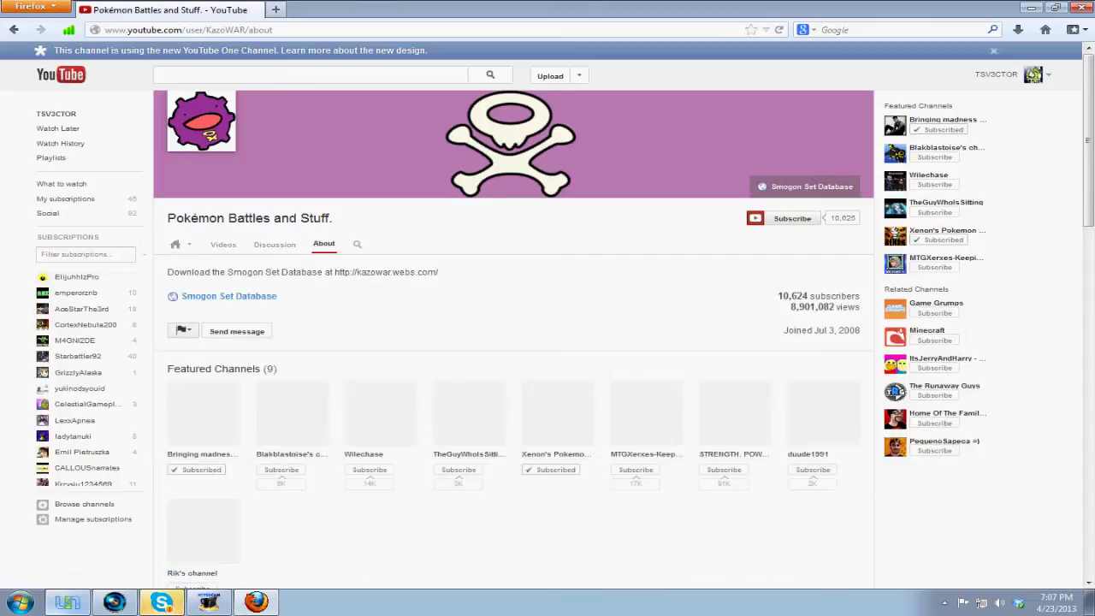
click(224, 296)
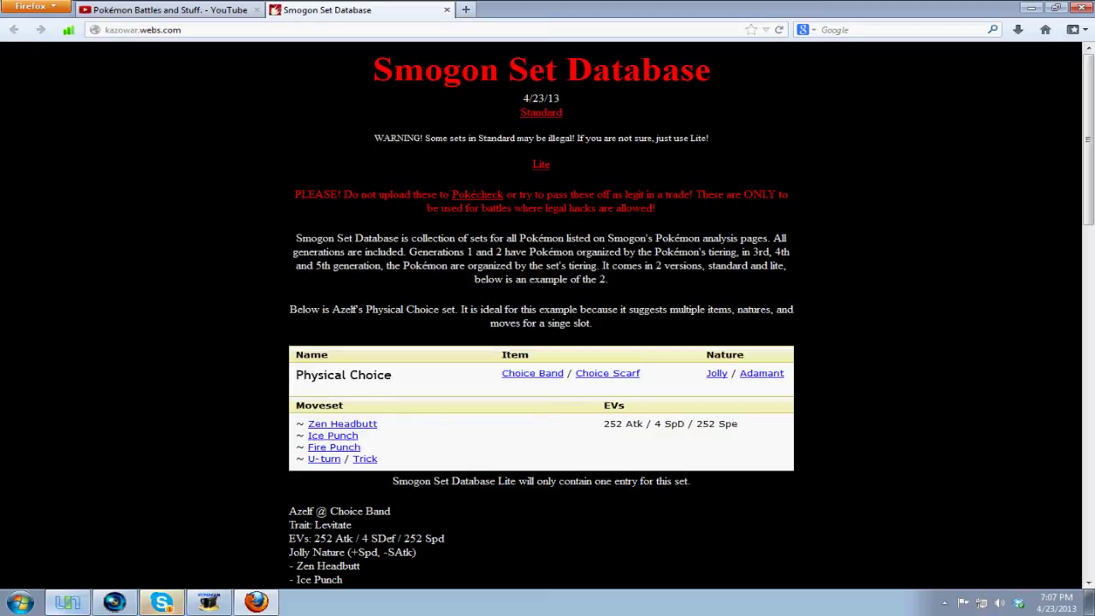
Highlight the warning line about possibly illegal sets in the Standard version.
drag(373, 138, 708, 138)
click(541, 138)
drag(374, 138, 708, 138)
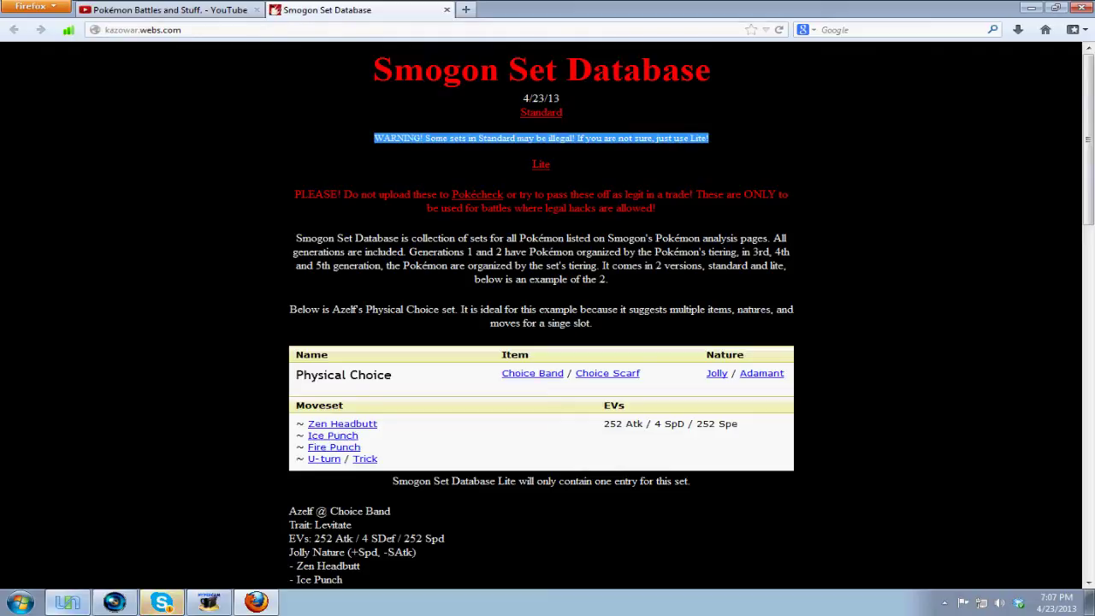
View the download page of the Lite set database, close its tab and minimize the browser.
click(541, 164)
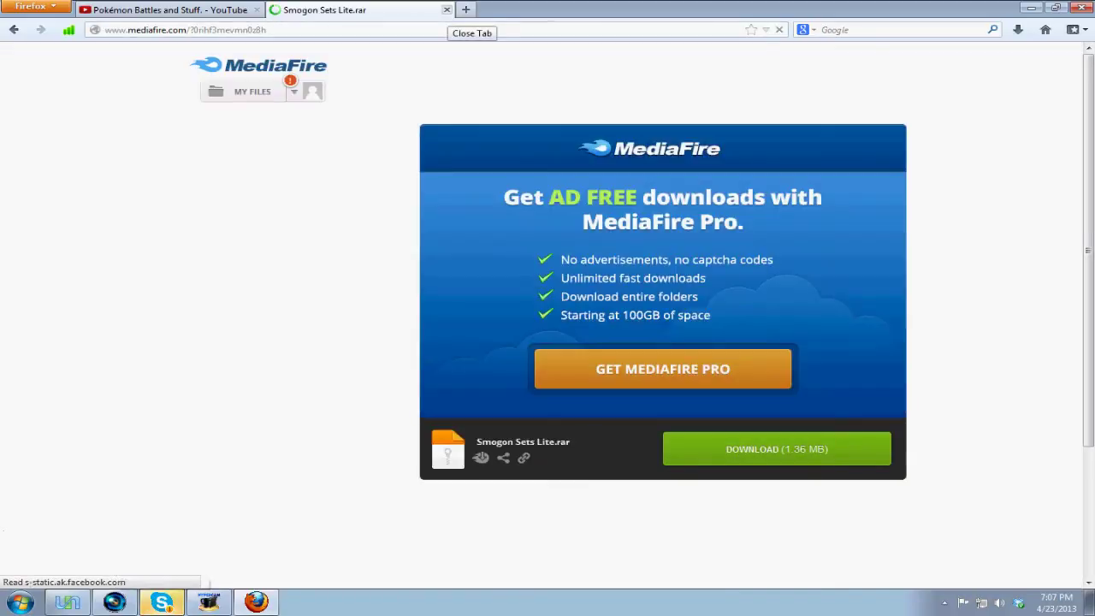
click(447, 9)
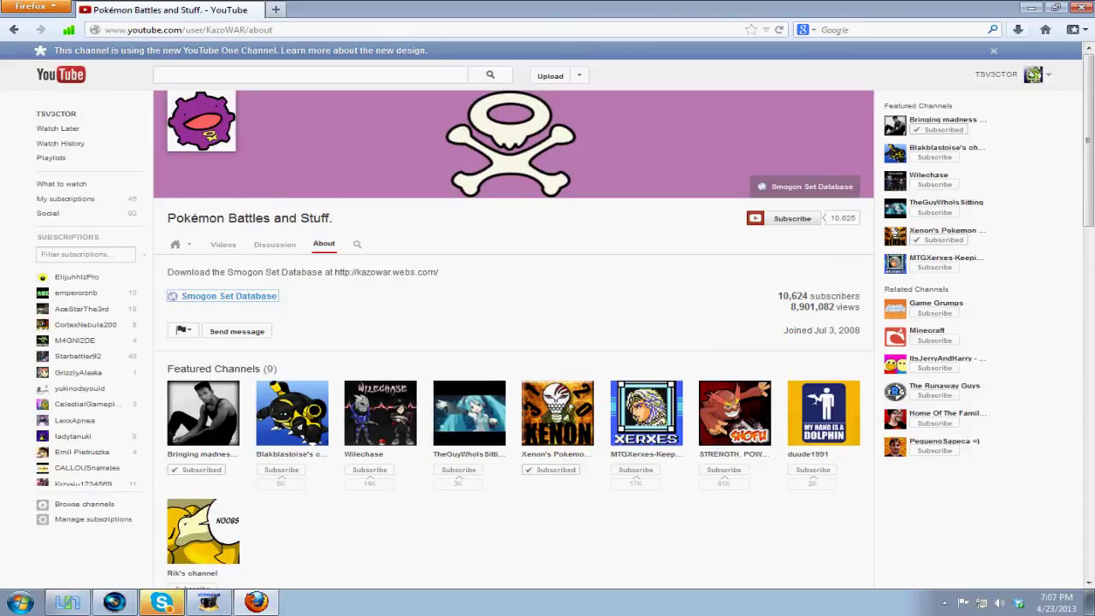
click(1031, 7)
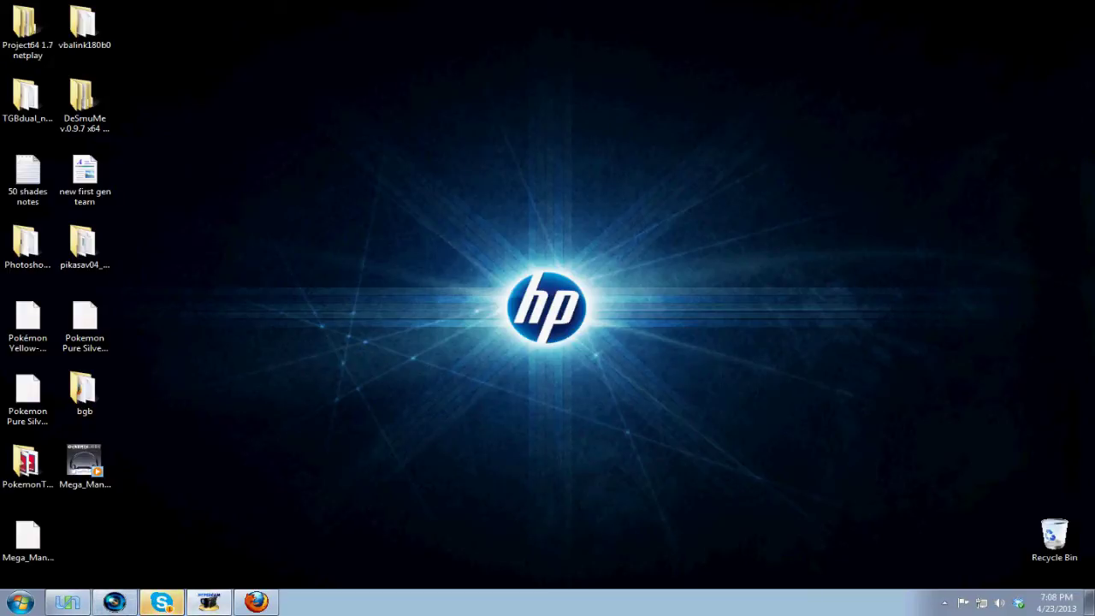
Switch to Skype, view the video settings in its options, close them without saving and minimize Skype.
click(163, 602)
click(216, 21)
click(245, 114)
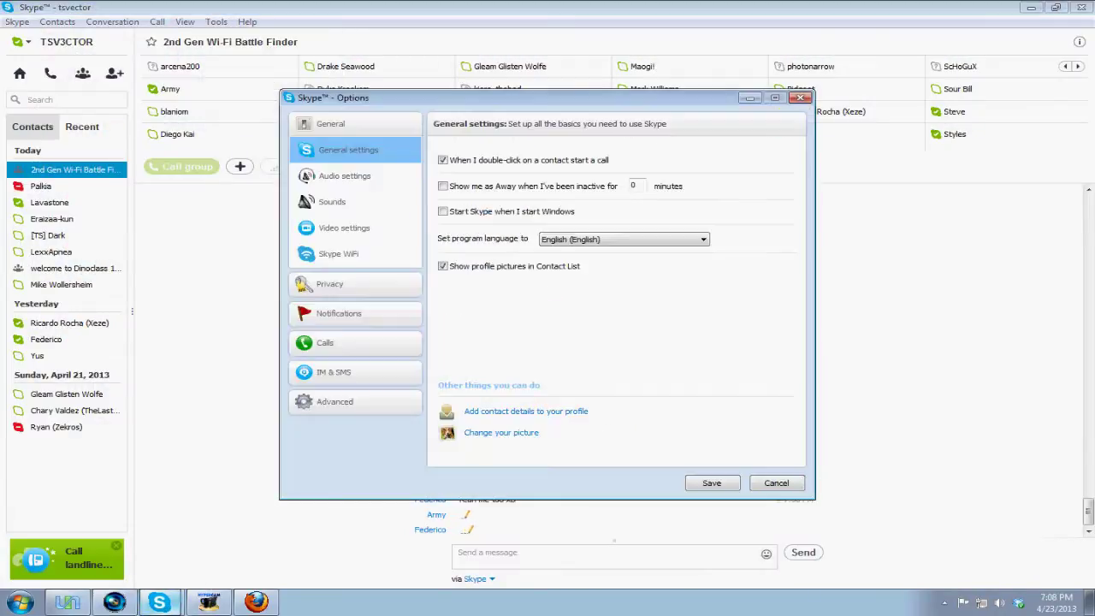
click(343, 228)
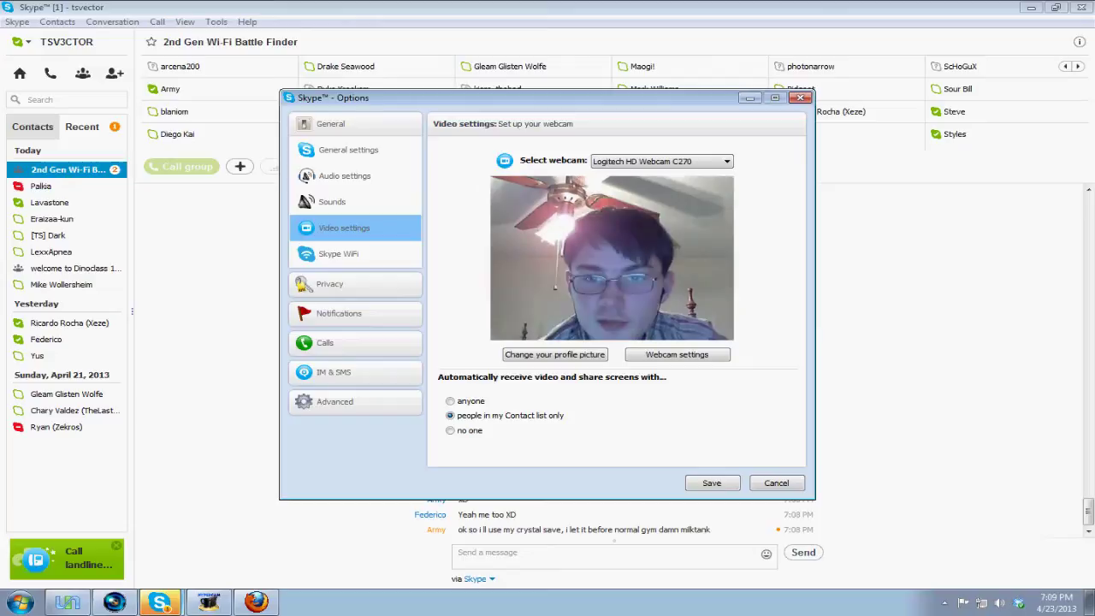
key(Escape)
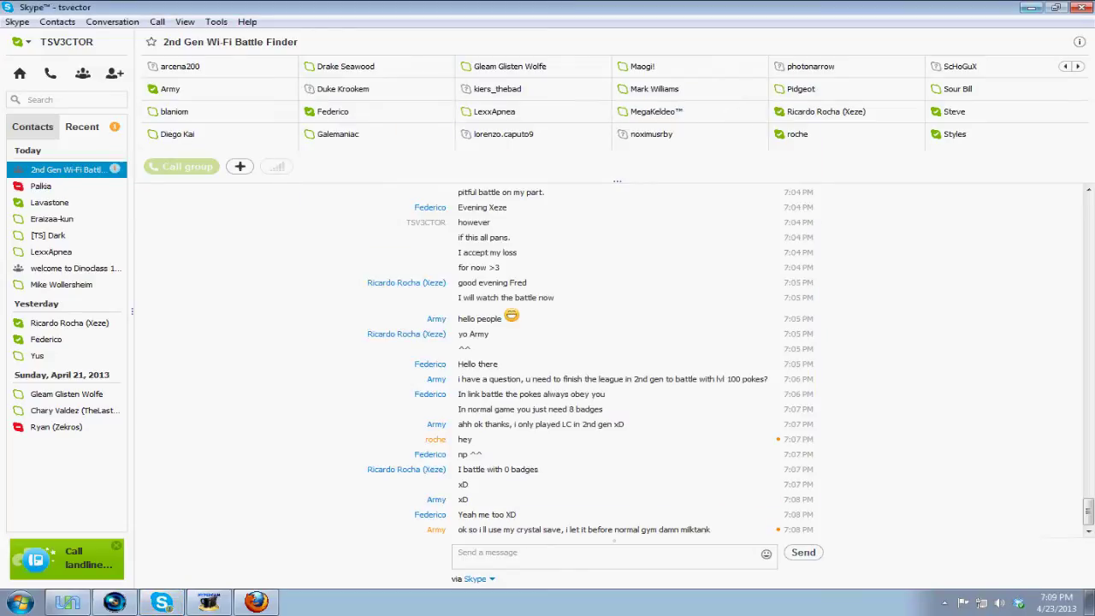
click(1031, 7)
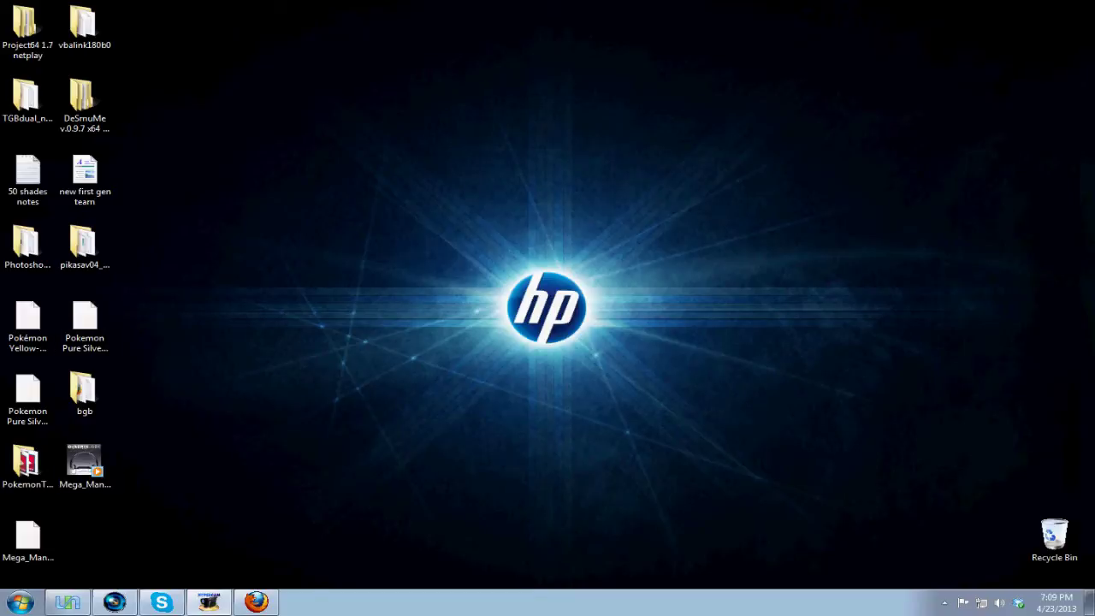
Launch pikasav from the pikasav04_rc2 desktop folder, minimize the folder and move the PikaSav window clear of the desktop icons.
double_click(83, 246)
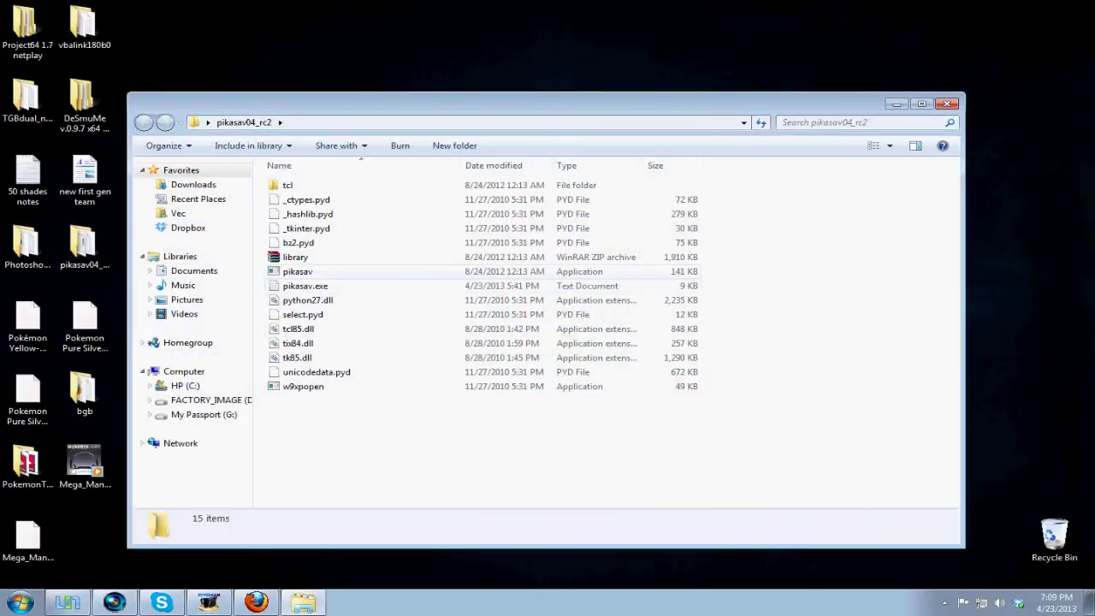
click(298, 271)
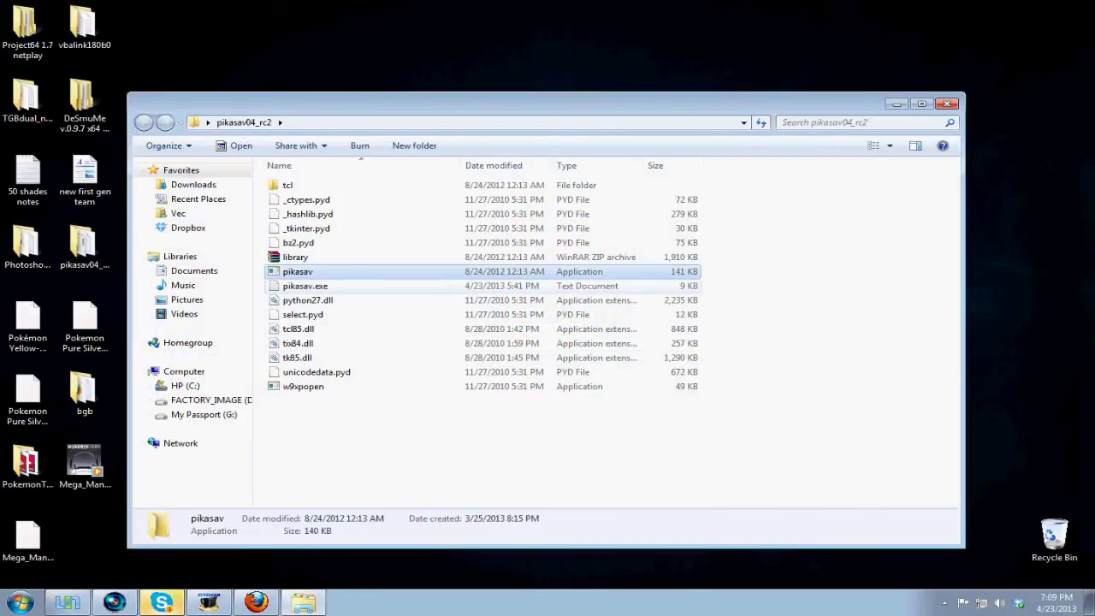
key(Return)
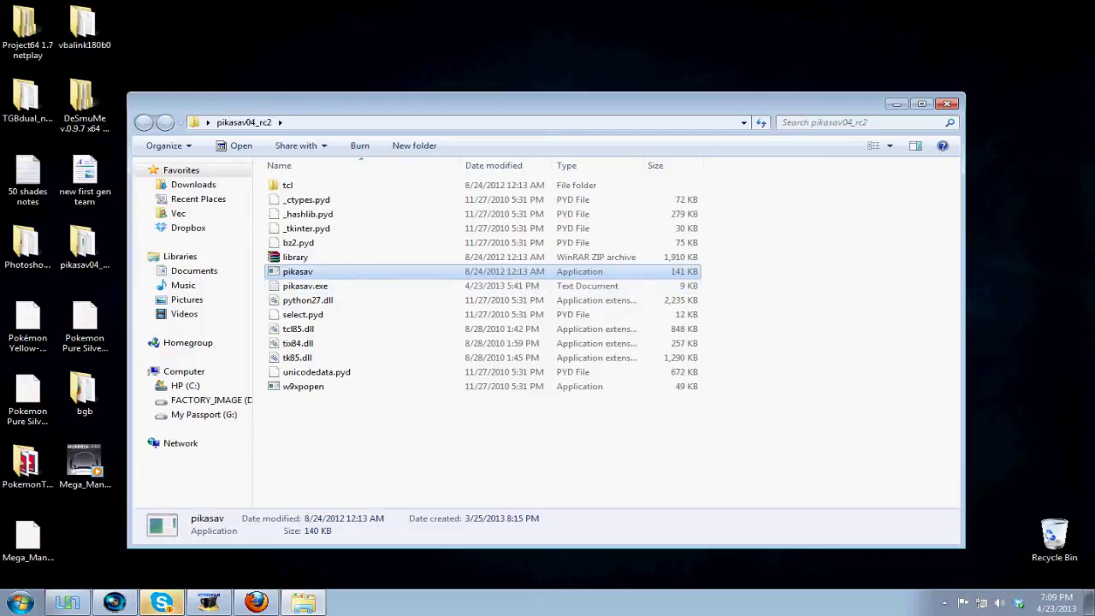
click(896, 104)
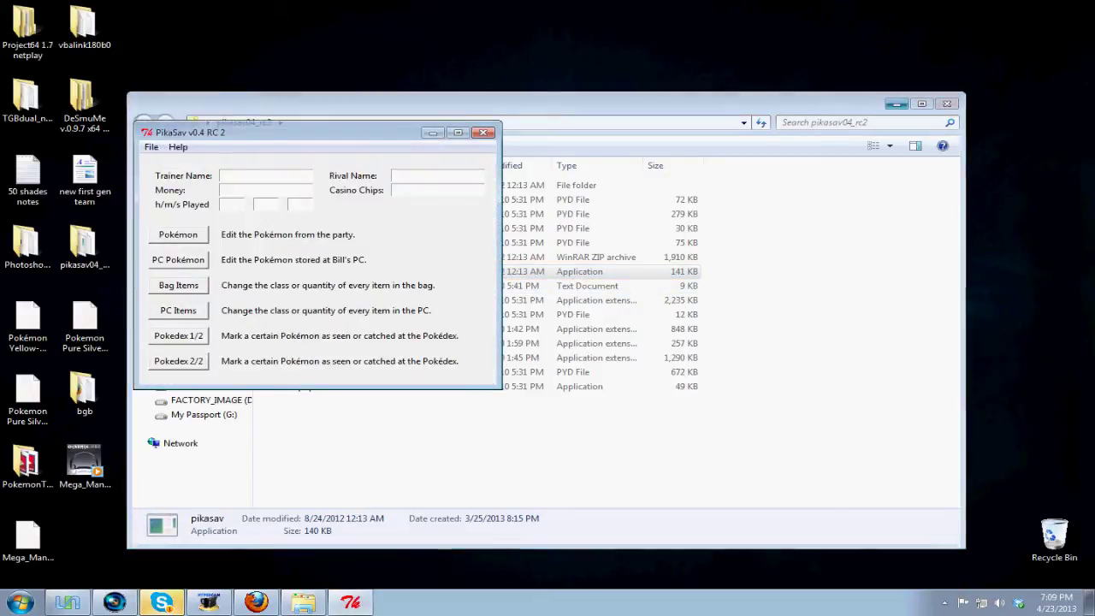
drag(316, 131, 788, 128)
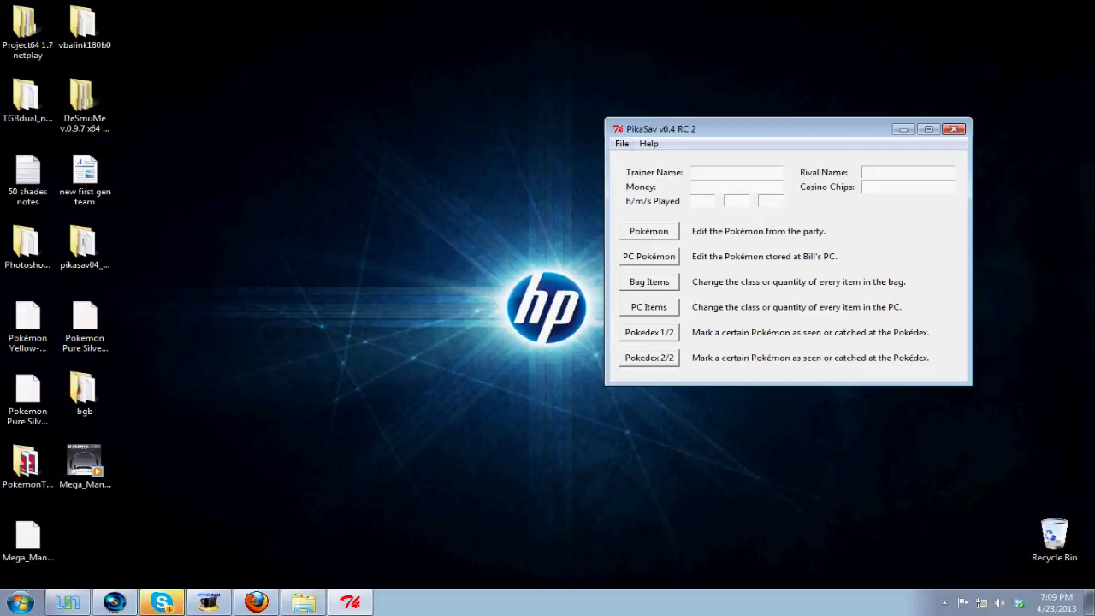
Open the save file PNCYCrystal.sav from the save folder inside TGBdual_netplay_(U) on the desktop.
click(622, 143)
click(647, 159)
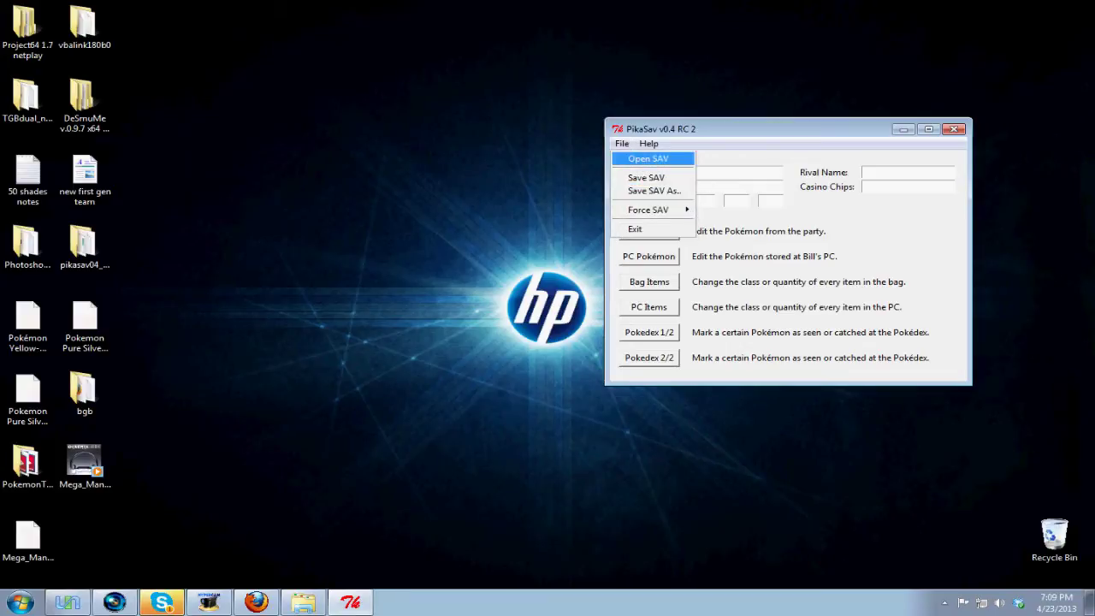
click(648, 158)
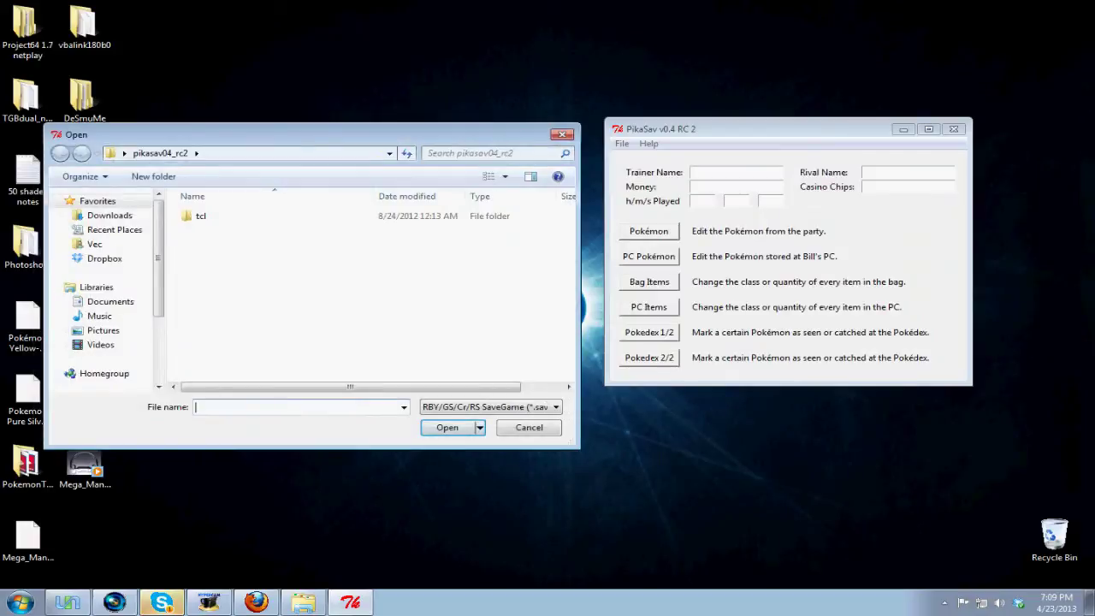
click(124, 153)
click(150, 169)
key(alt+Up)
scroll(376, 290, down, 1)
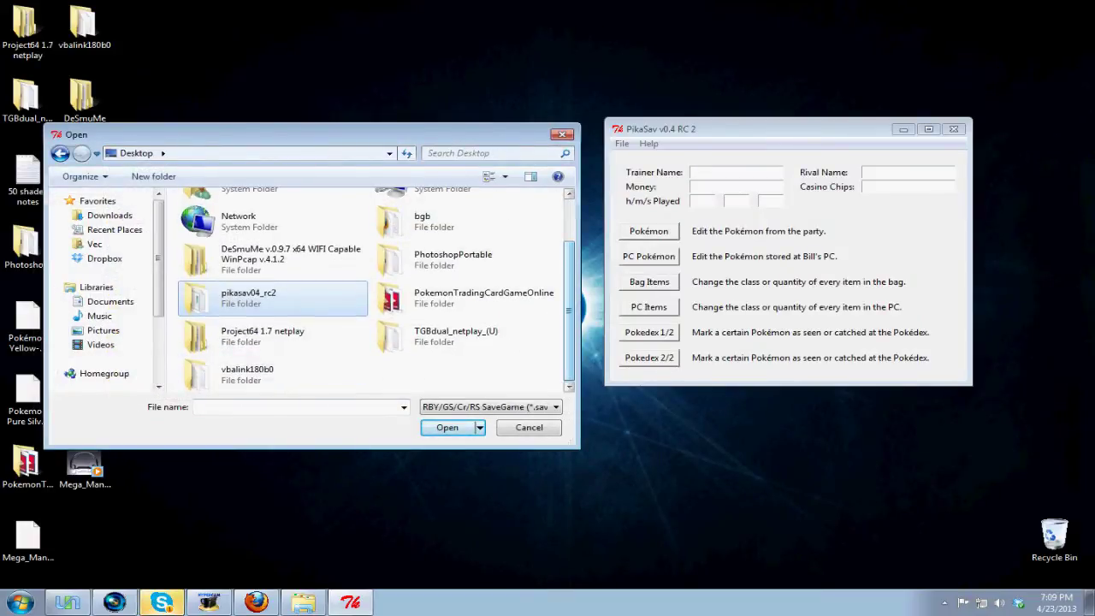
double_click(453, 335)
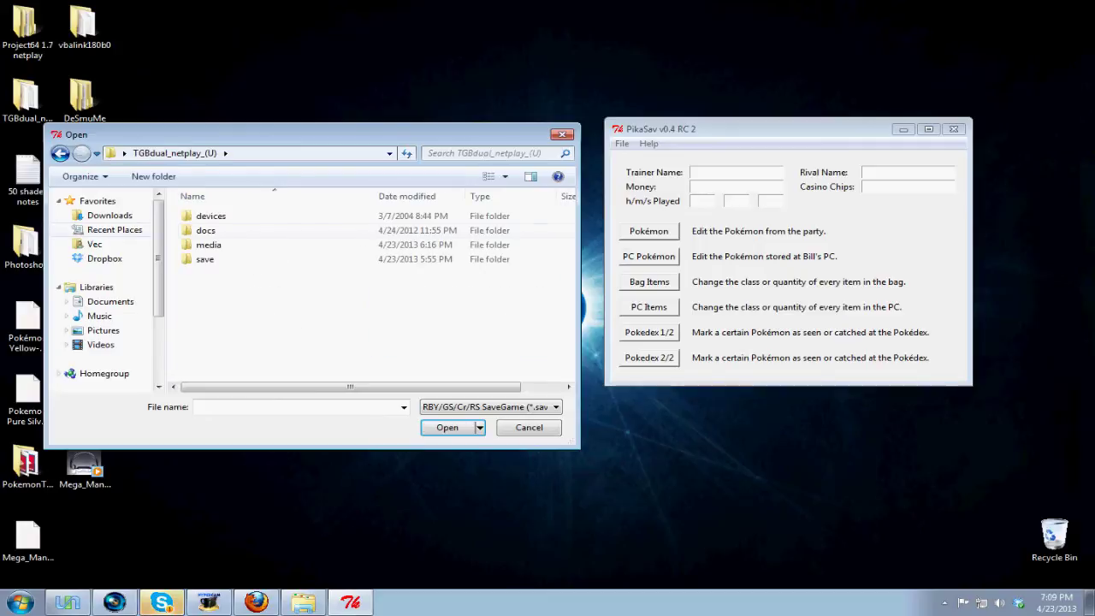
double_click(208, 245)
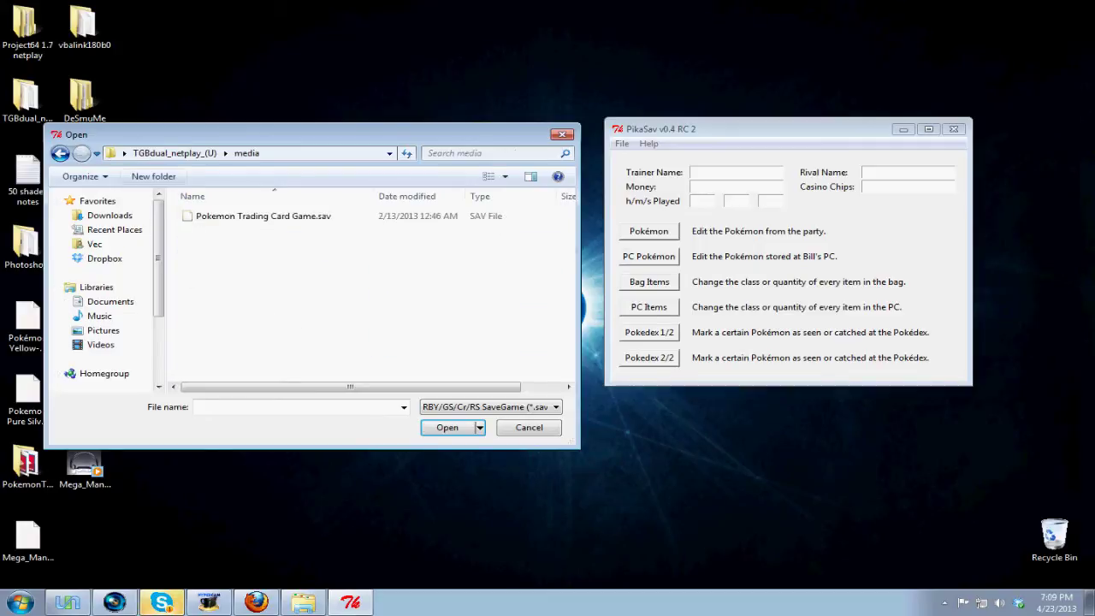
click(60, 153)
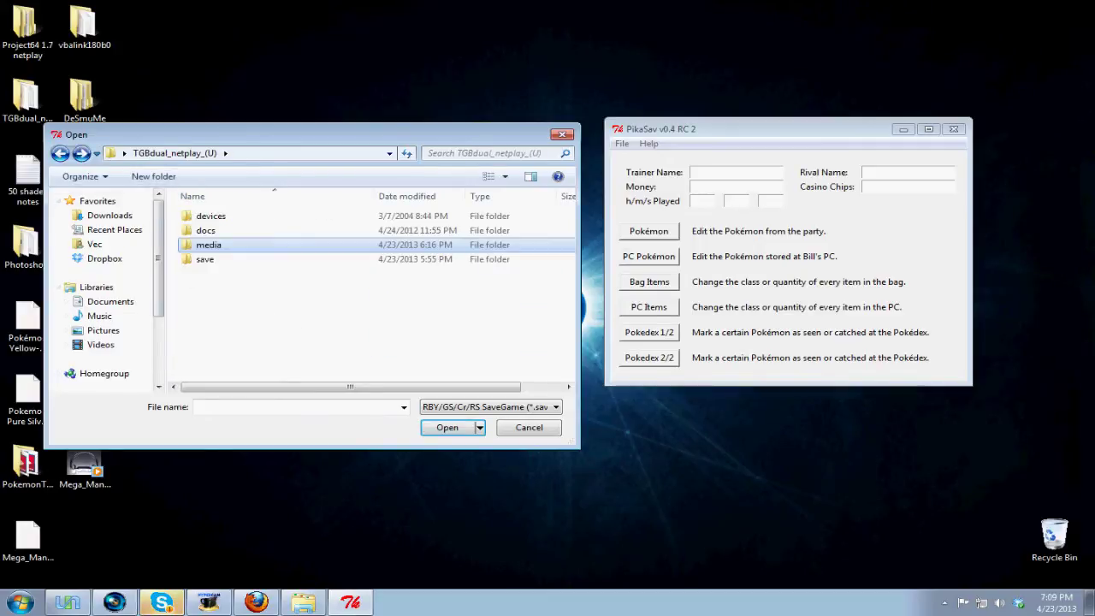
double_click(204, 259)
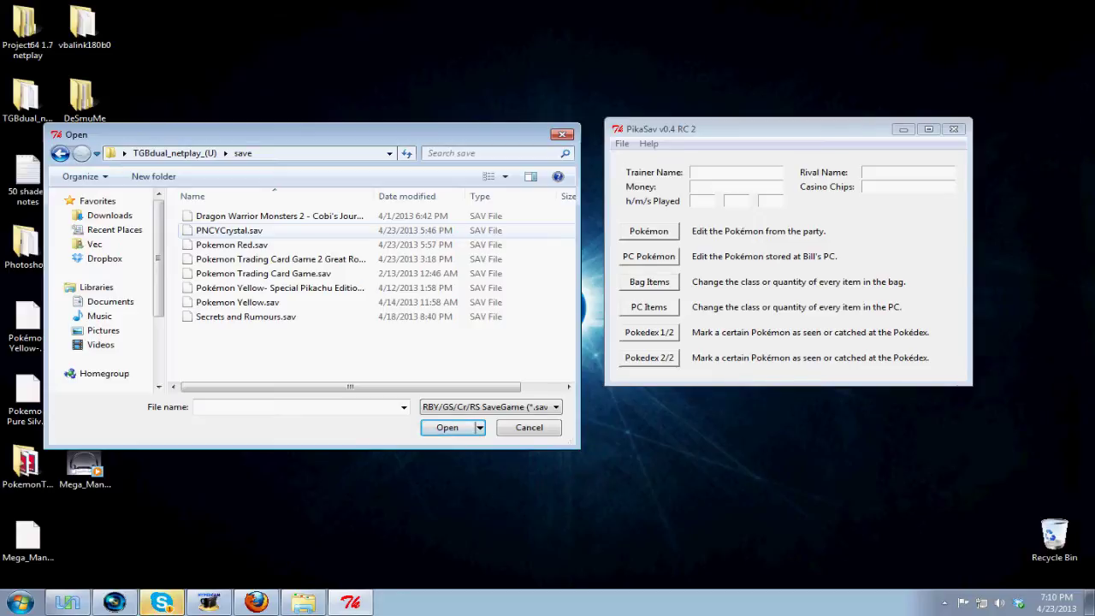
double_click(228, 230)
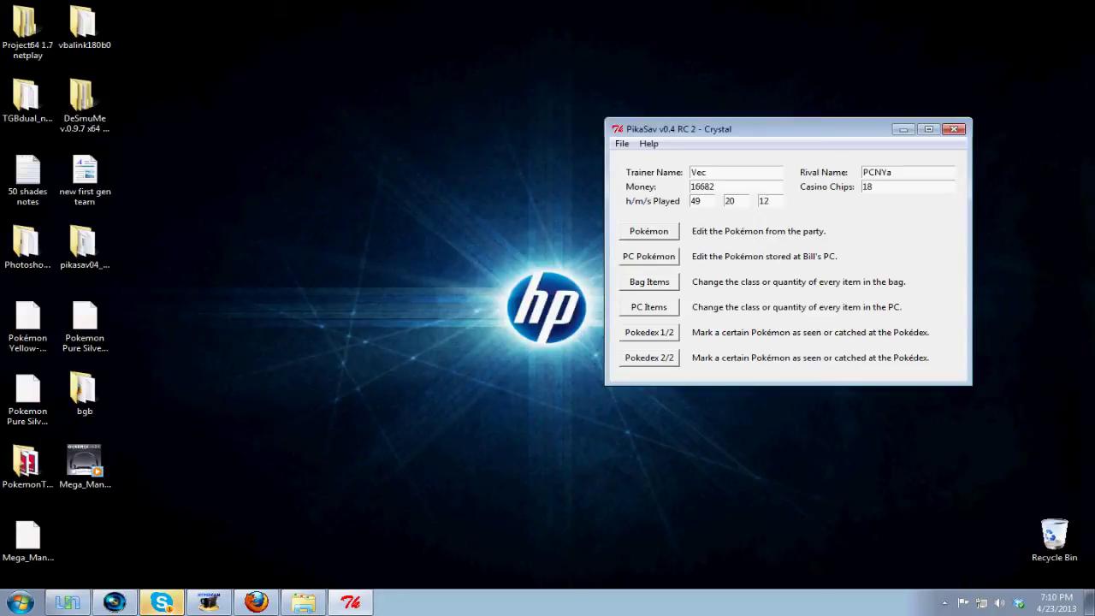
Open the party Pokémon list and arrange it beside the main PikaSav window.
drag(787, 128, 532, 166)
drag(419, 165, 519, 125)
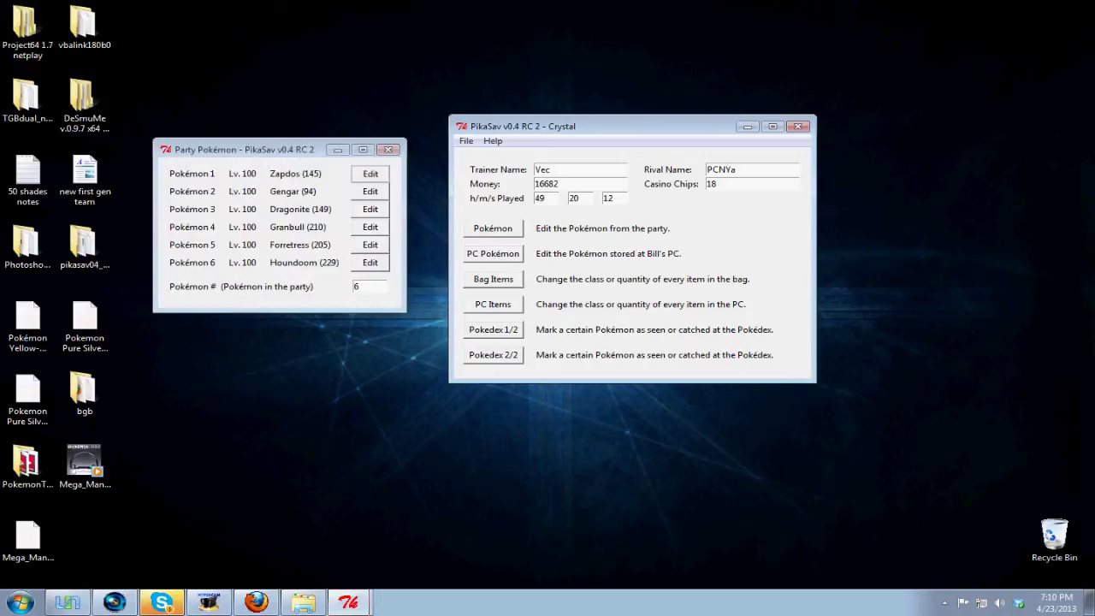
View the details of party Pokémon 1, Zapdos, then minimize its editor and close the party list.
click(370, 174)
drag(253, 29, 523, 109)
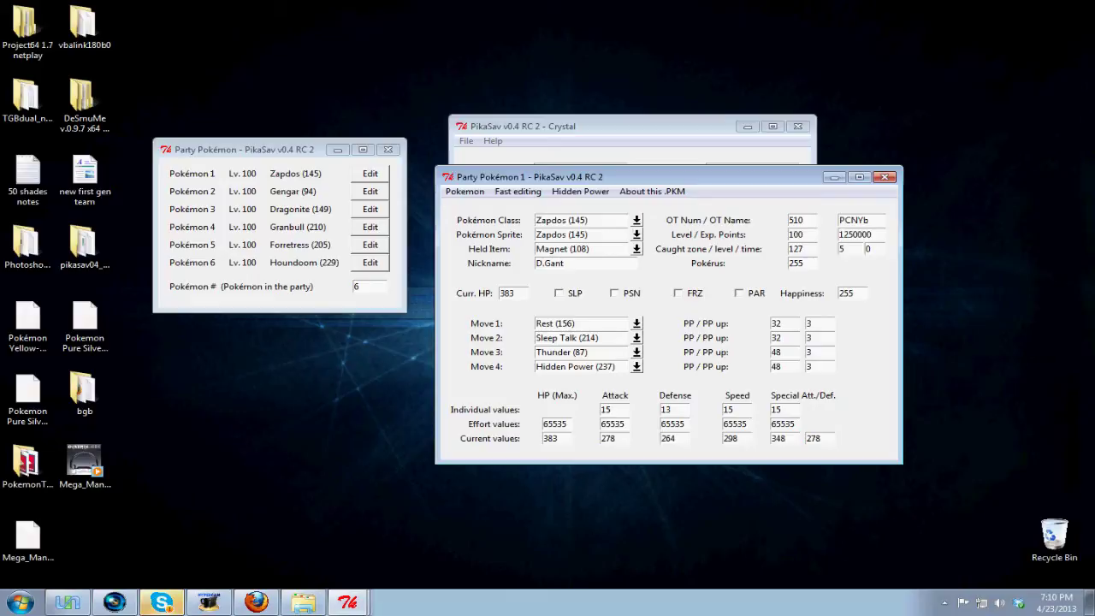
click(834, 177)
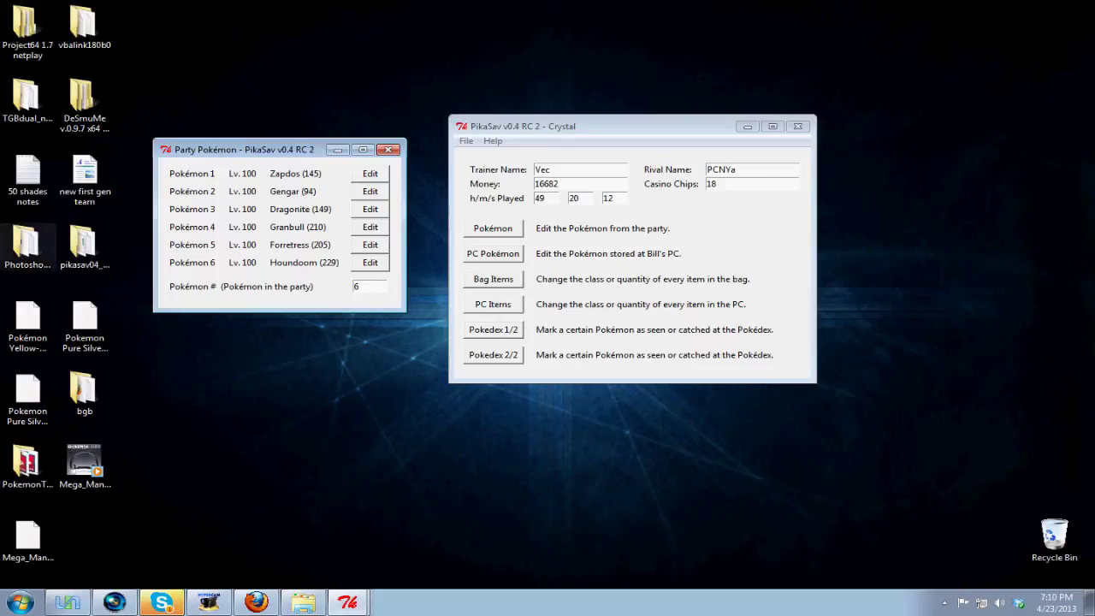
key(alt+F4)
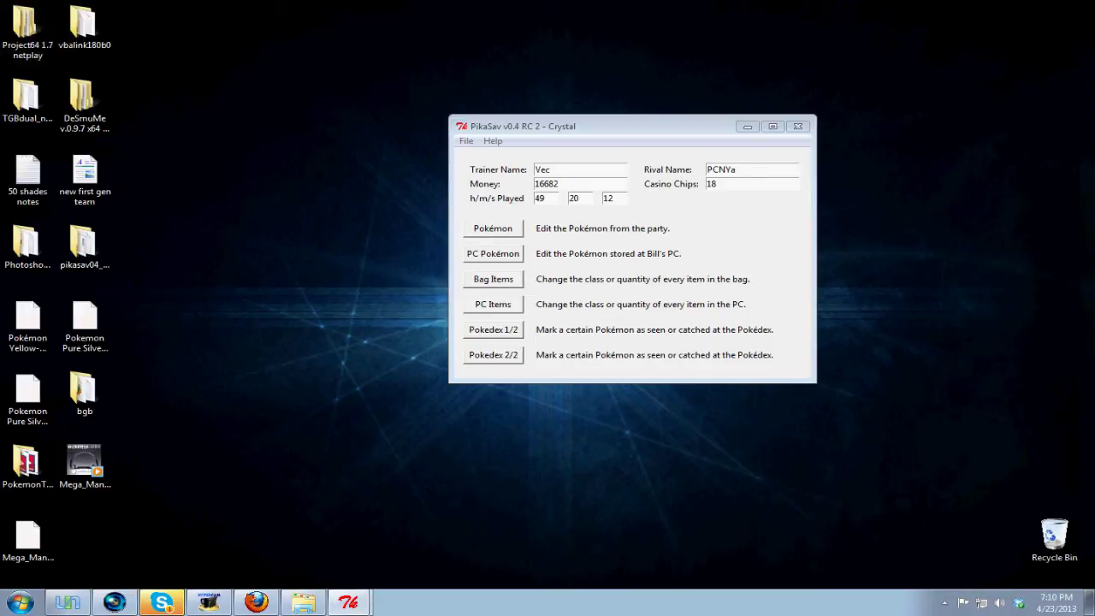
Open the PC Pokémon boxes, view the contents of Box 2 and move both windows clear of the desktop icons.
click(493, 253)
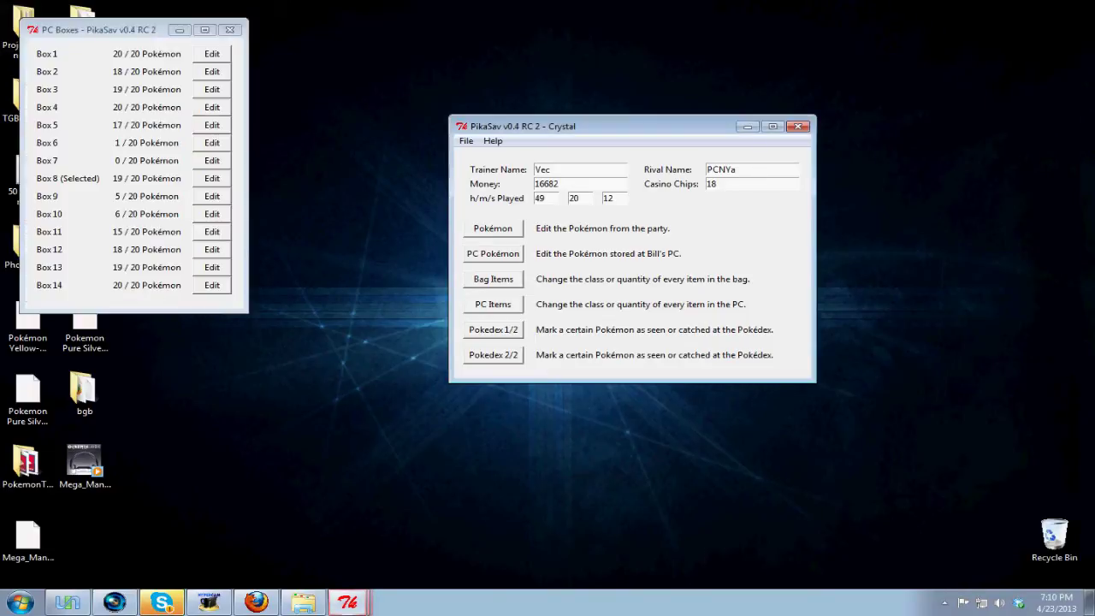
drag(128, 30, 289, 130)
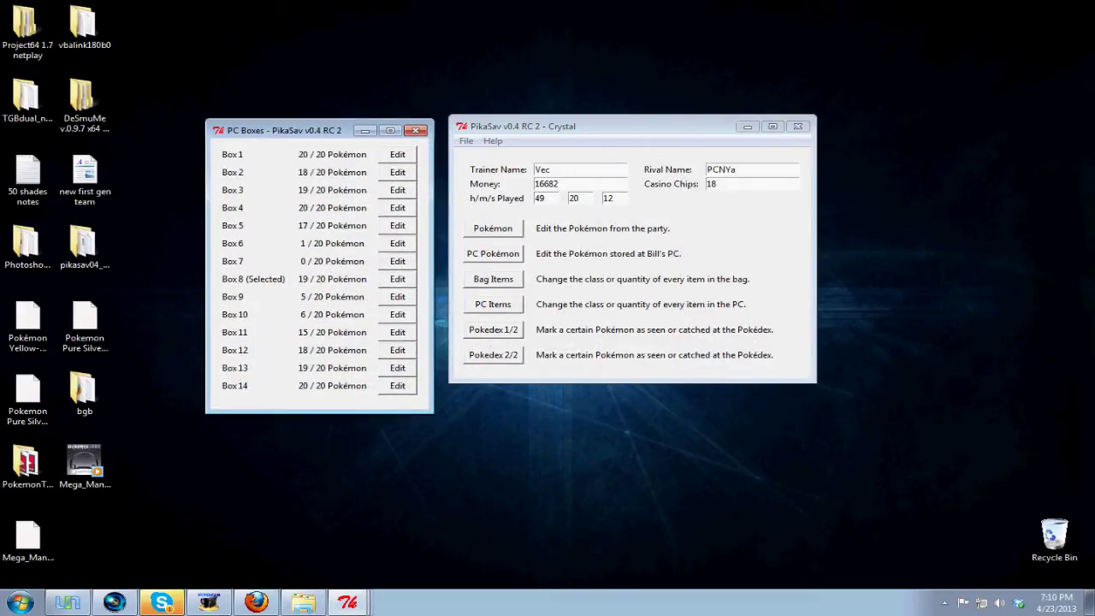
click(397, 172)
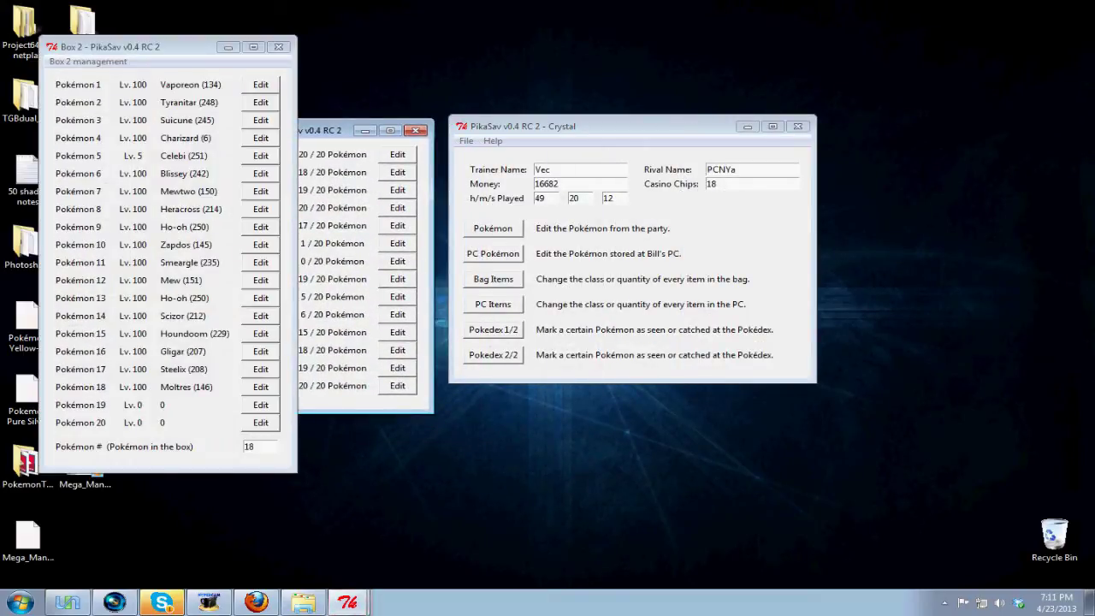
drag(128, 46, 620, 75)
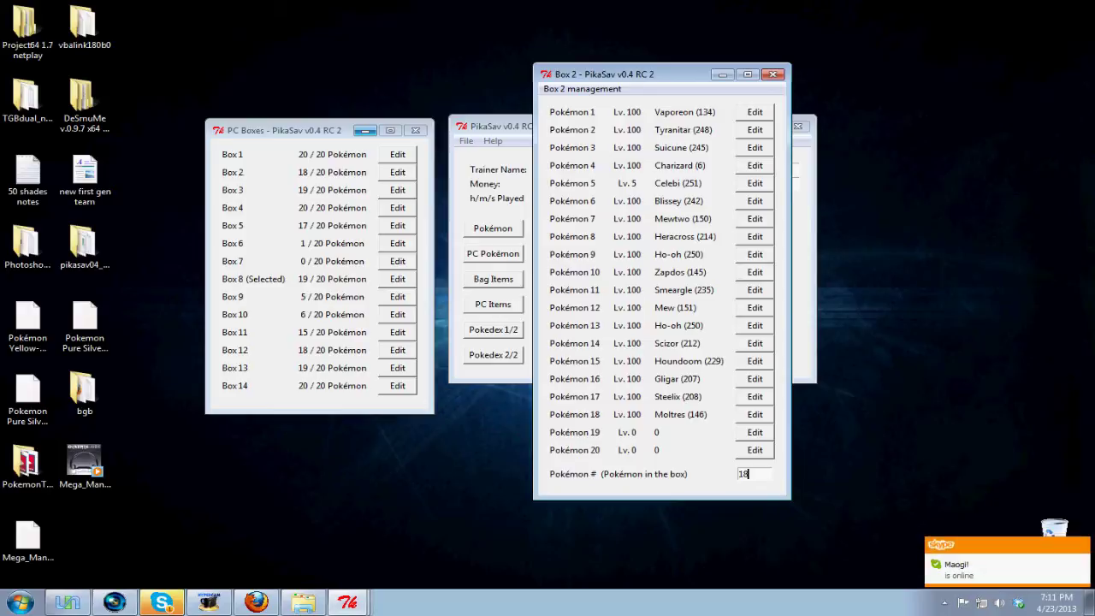
Close the PC Boxes and Box 2 windows and exit PikaSav.
click(415, 130)
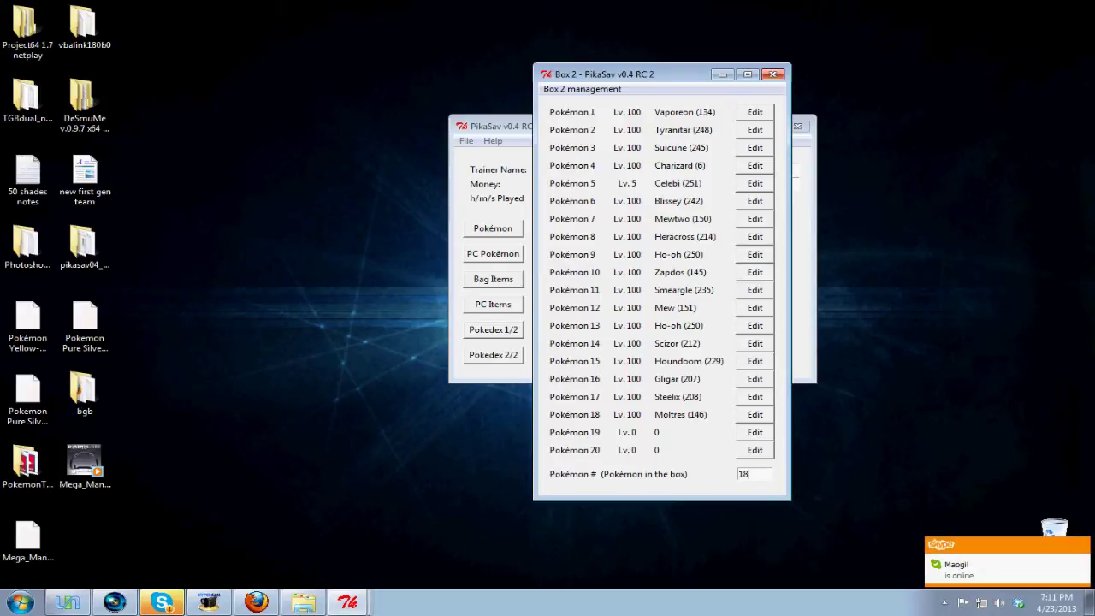
click(772, 74)
click(797, 126)
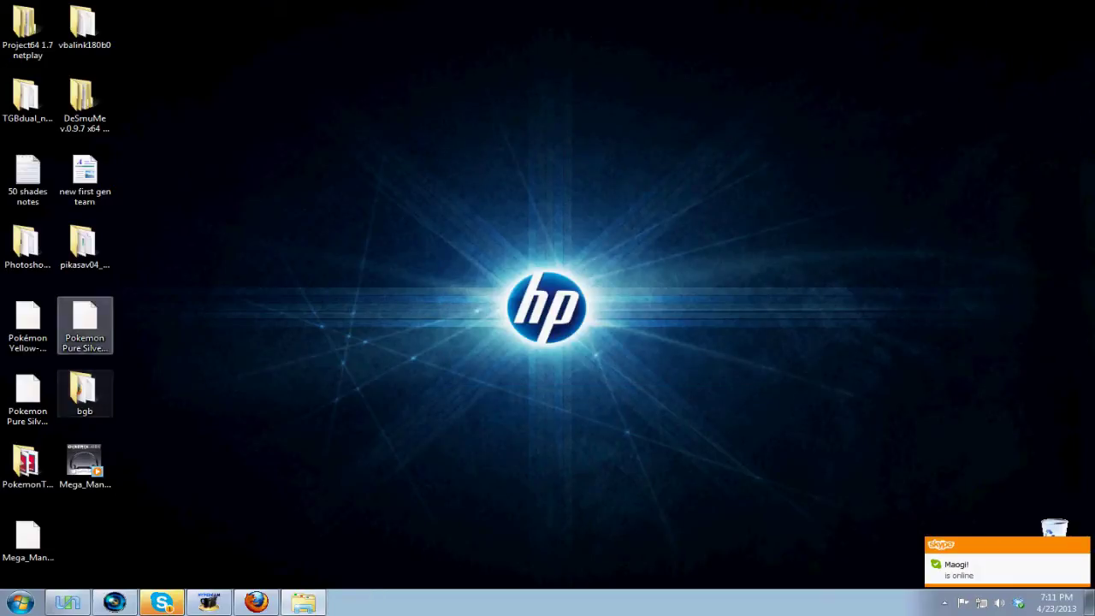
Relaunch pikasav from the pikasav04_rc2 desktop folder, minimize the folder and move the program window clear of the desktop icons.
double_click(84, 248)
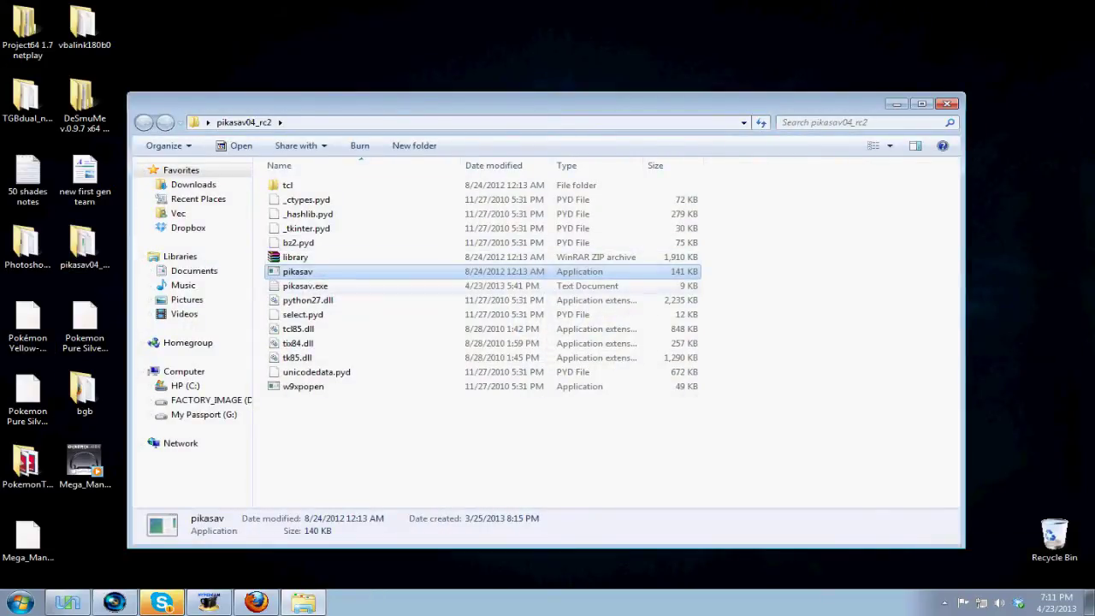
click(896, 103)
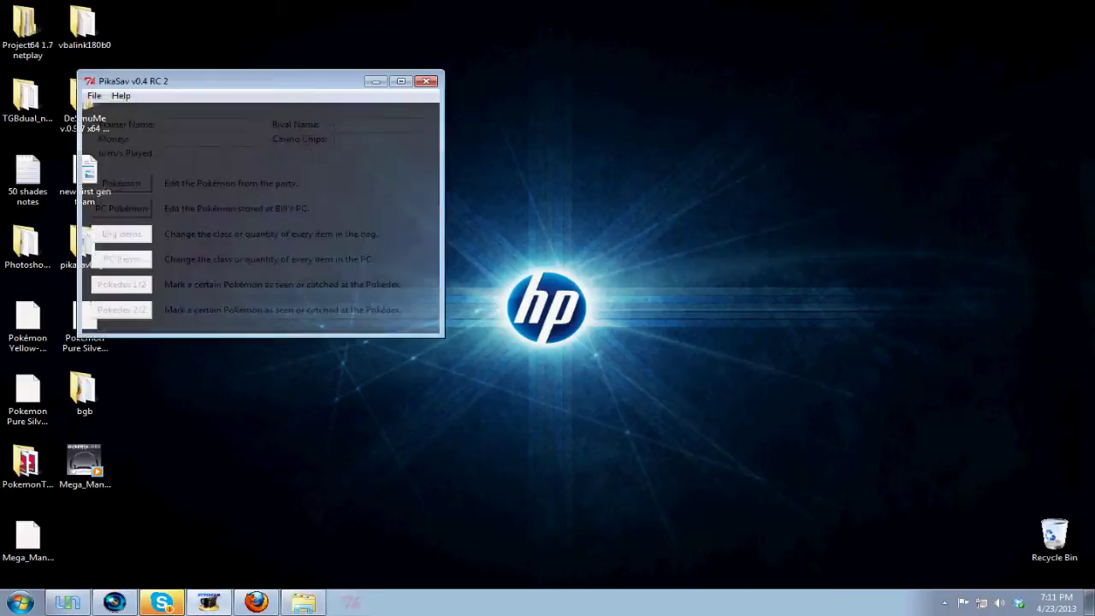
drag(256, 81, 738, 130)
click(571, 130)
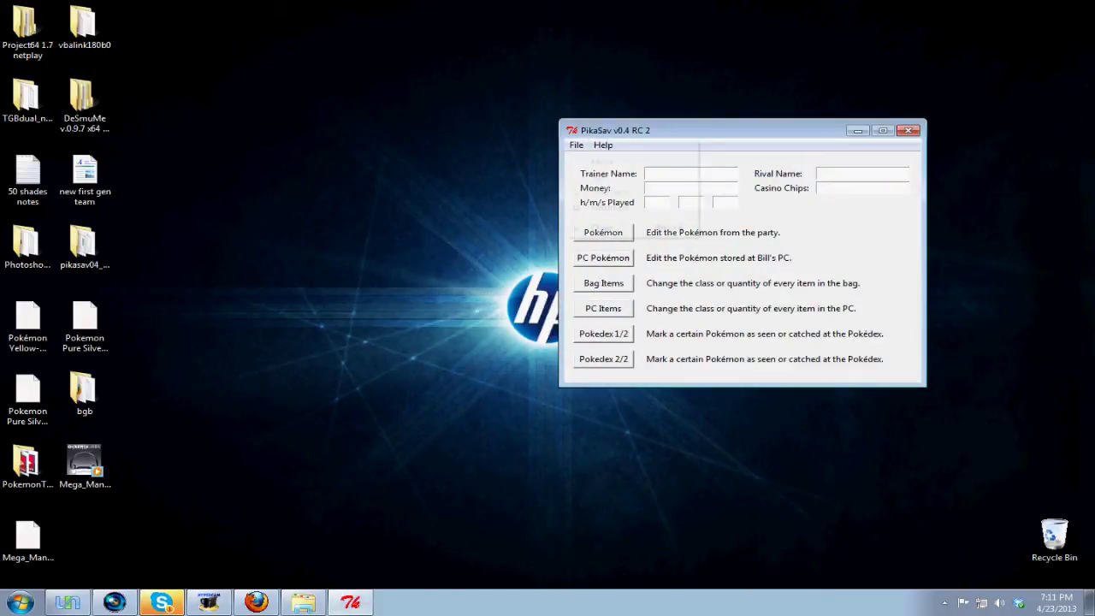
Load the Crystal save file PNCYCrystal.sav from the save folder inside TGBdual_netplay_(U) on the desktop.
key(alt+f)
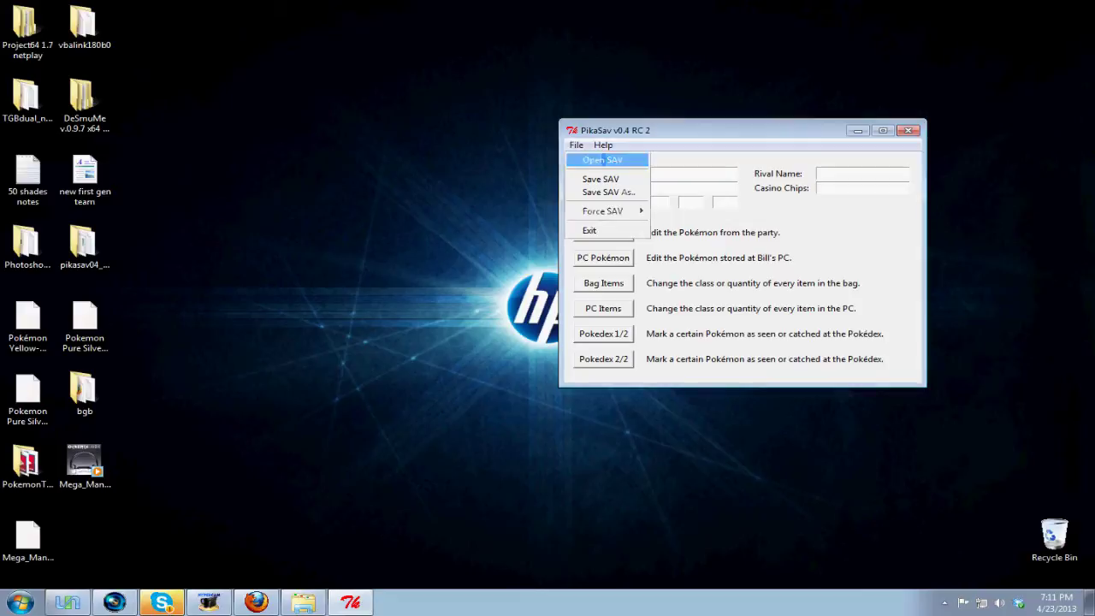
key(Return)
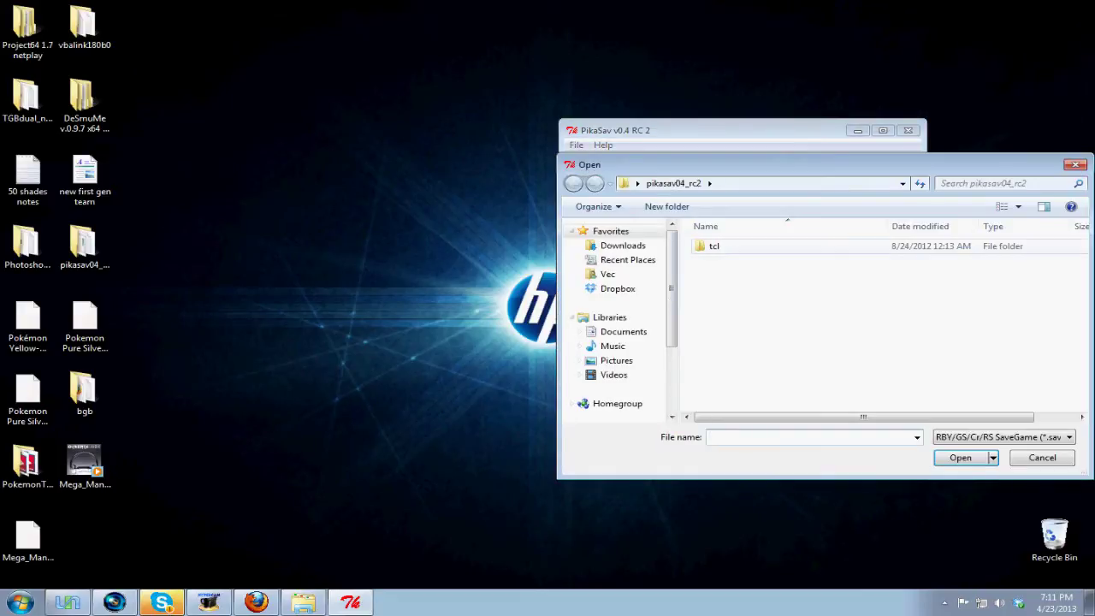
scroll(616, 316, down, 3)
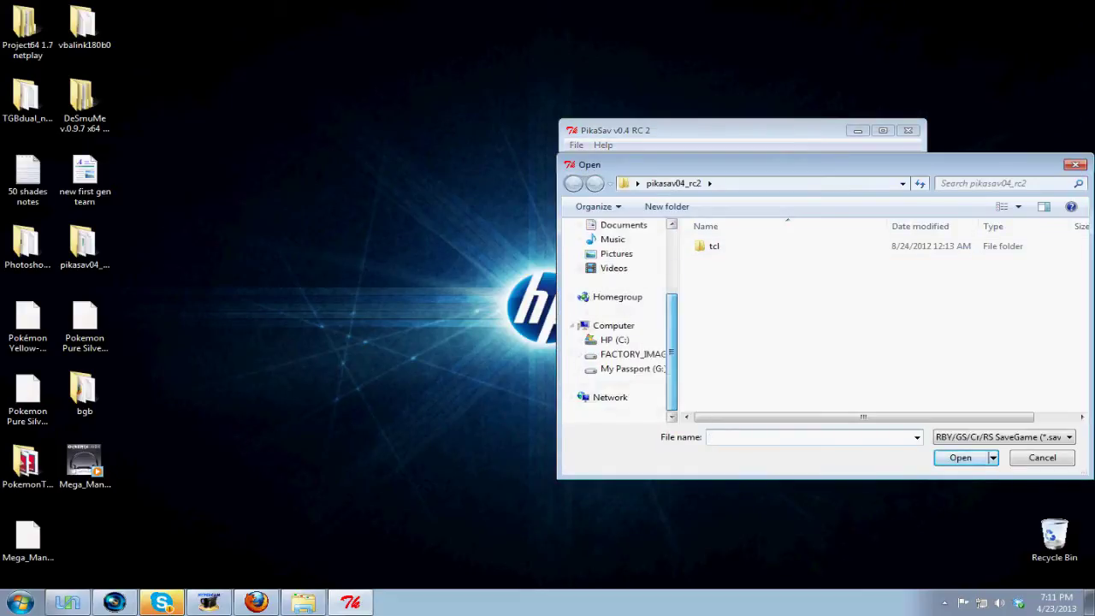
drag(671, 351, 671, 287)
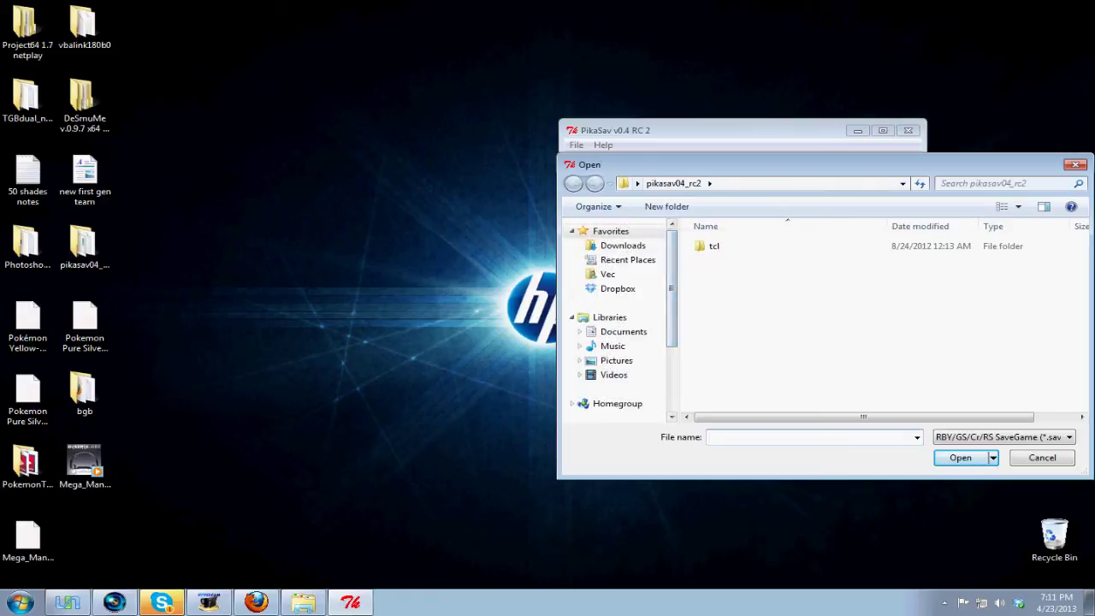
click(637, 183)
click(662, 200)
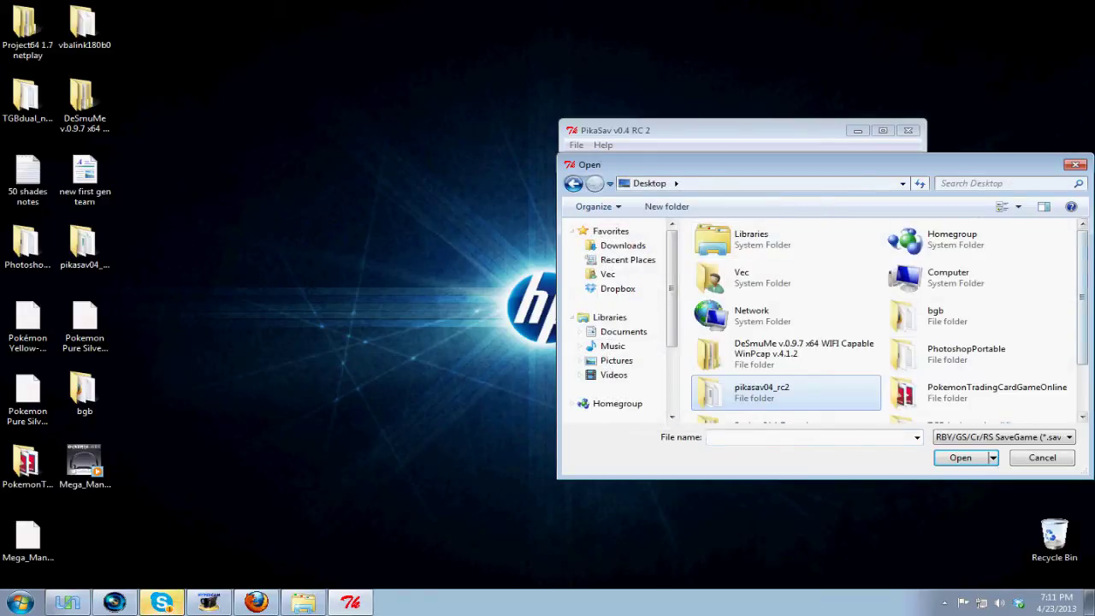
drag(1082, 308, 1082, 351)
double_click(966, 366)
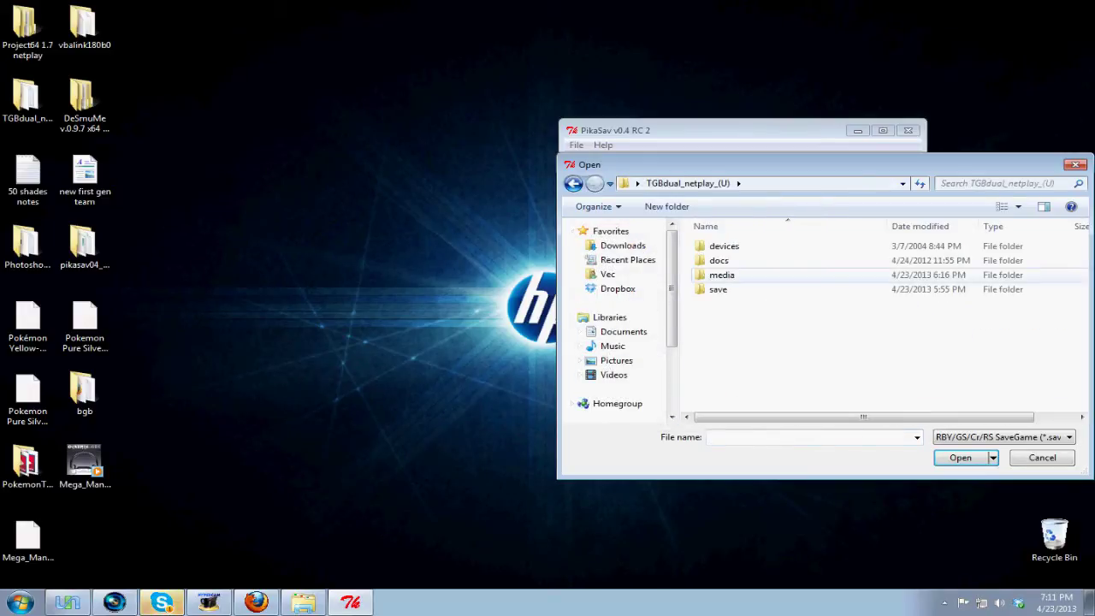
double_click(726, 274)
key(BackSpace)
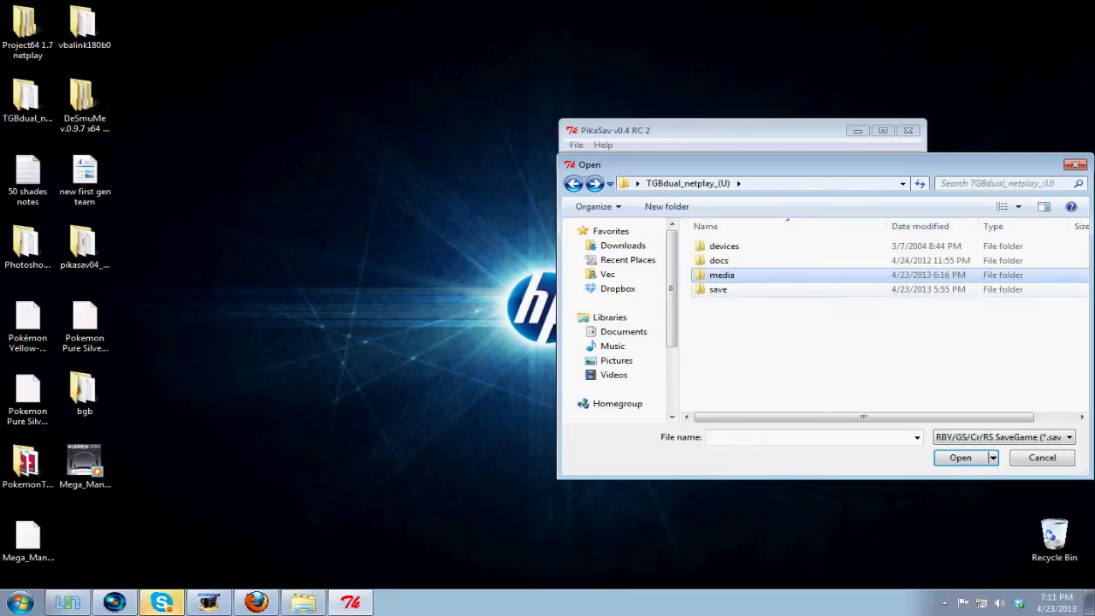
double_click(727, 289)
double_click(741, 260)
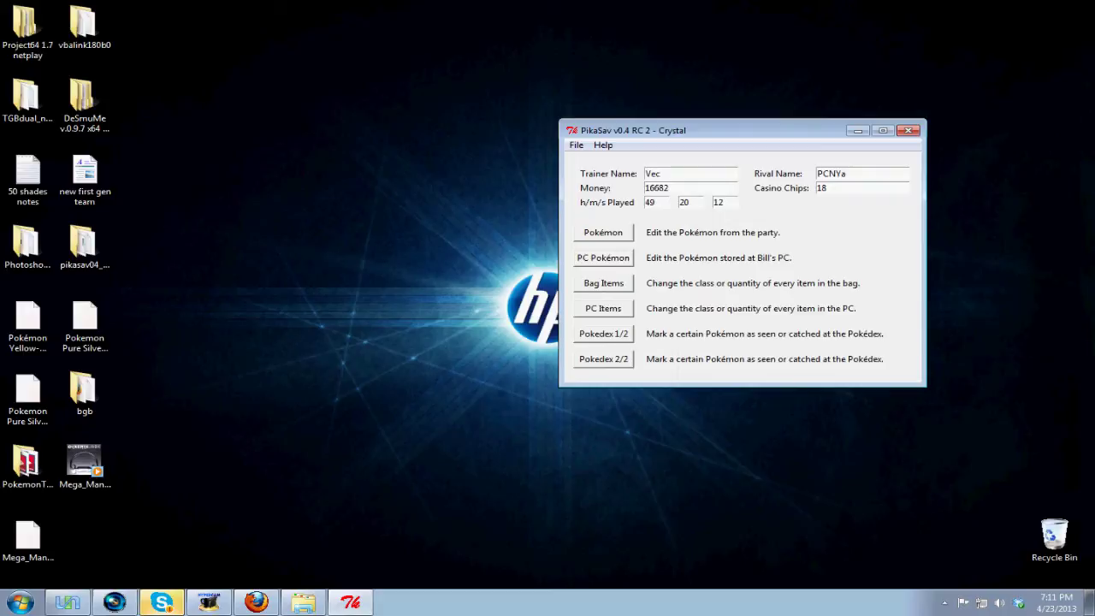
Open the PC Pokémon boxes, open Box 2 for editing and arrange the box windows so they do not overlap.
click(603, 257)
drag(182, 98, 365, 107)
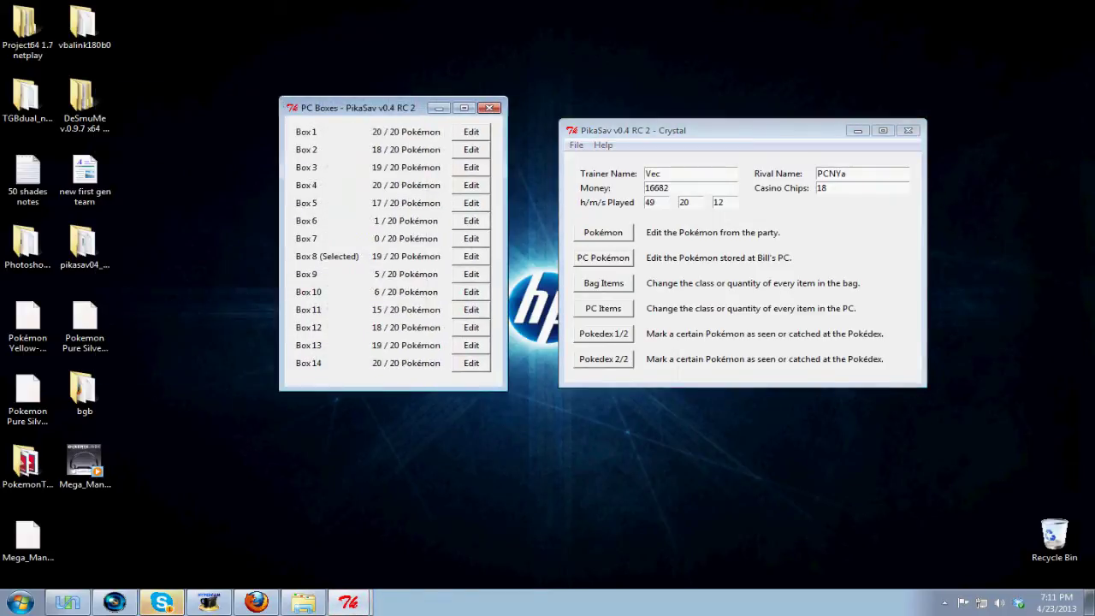
click(471, 148)
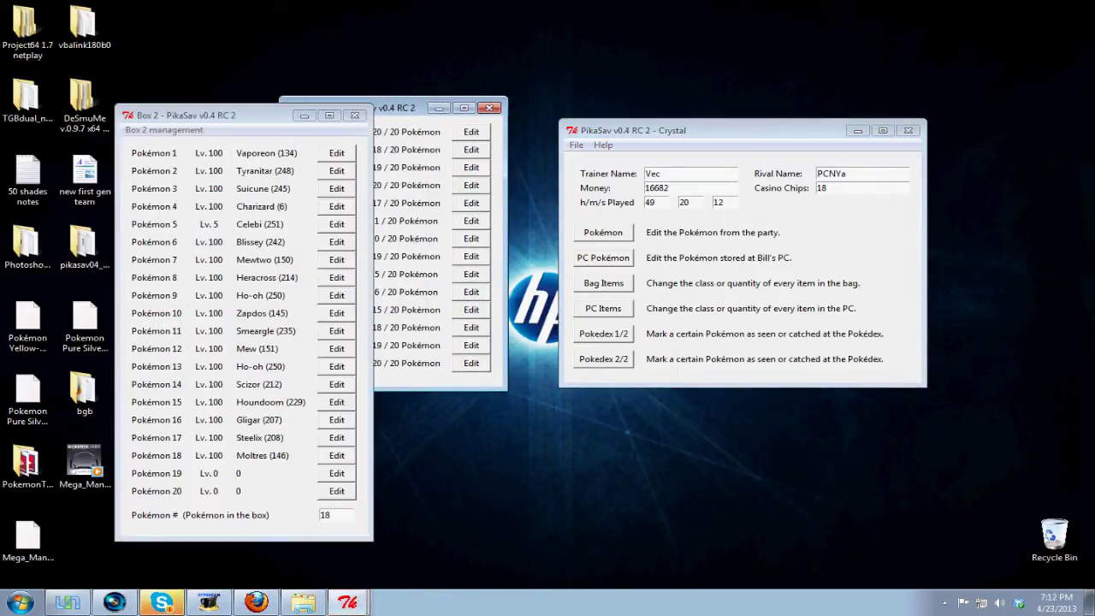
drag(214, 114, 121, 32)
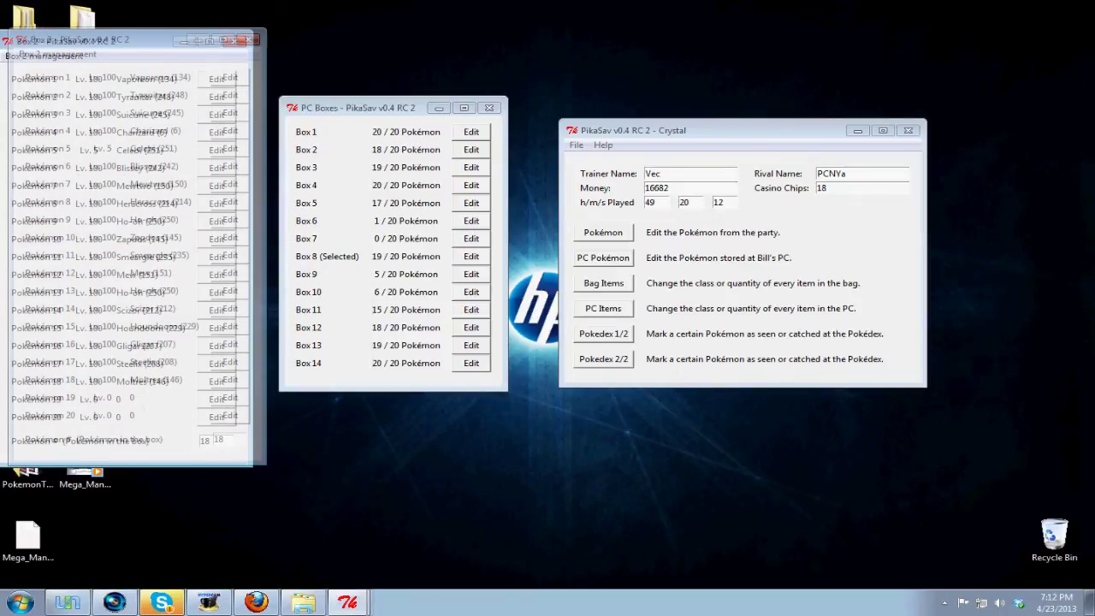
Open empty slot 19 of Box 2 for editing, minimize the PC Boxes and main windows, and place the editor beside the box list.
click(243, 390)
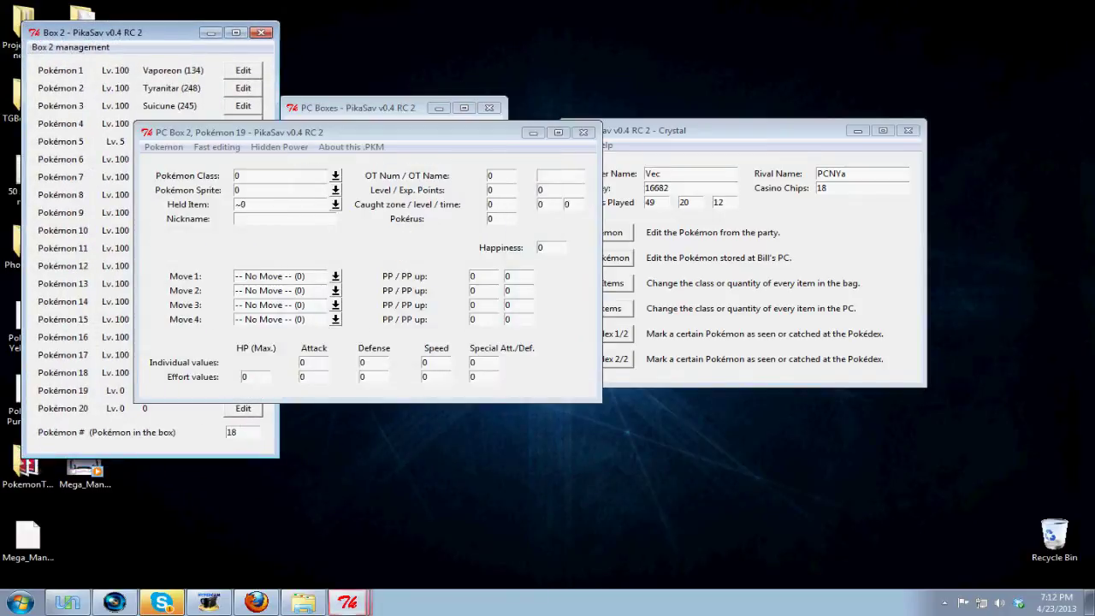
drag(368, 132, 667, 239)
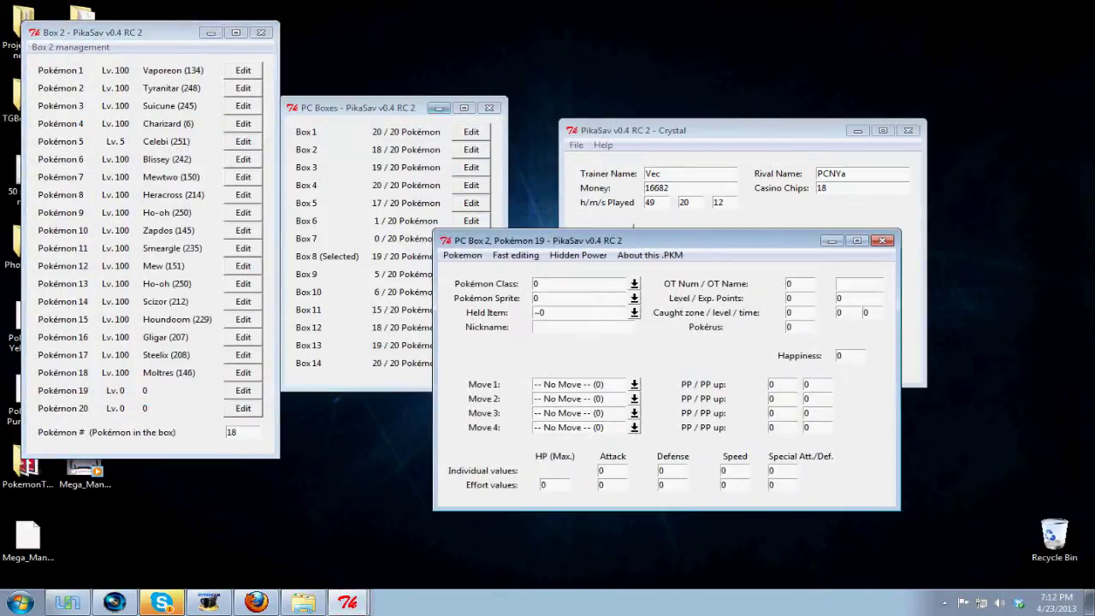
click(439, 108)
click(857, 130)
drag(667, 240, 618, 189)
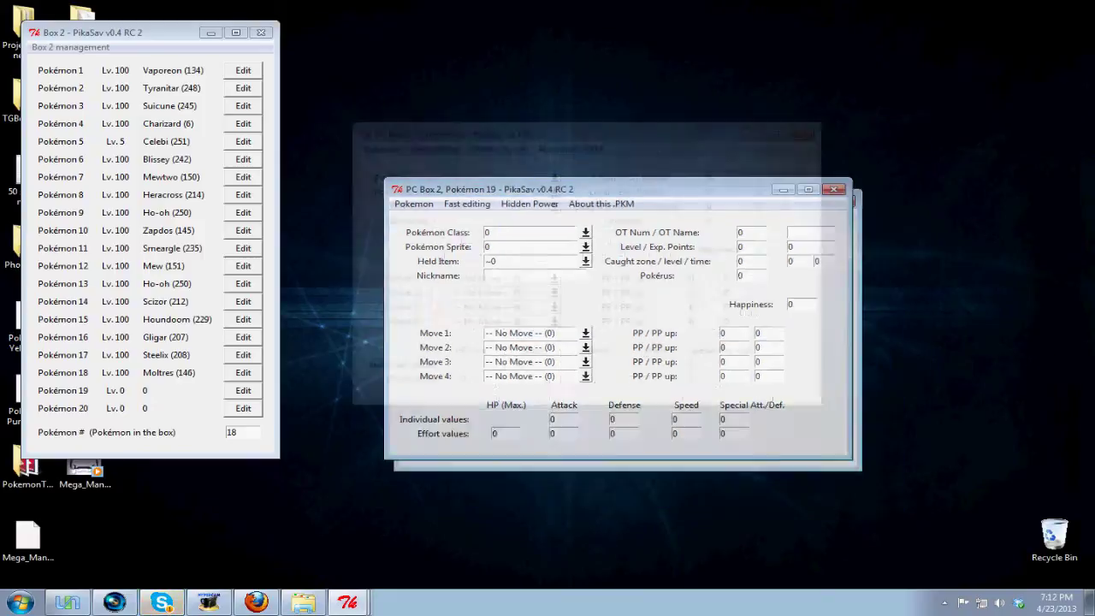
drag(551, 189, 508, 114)
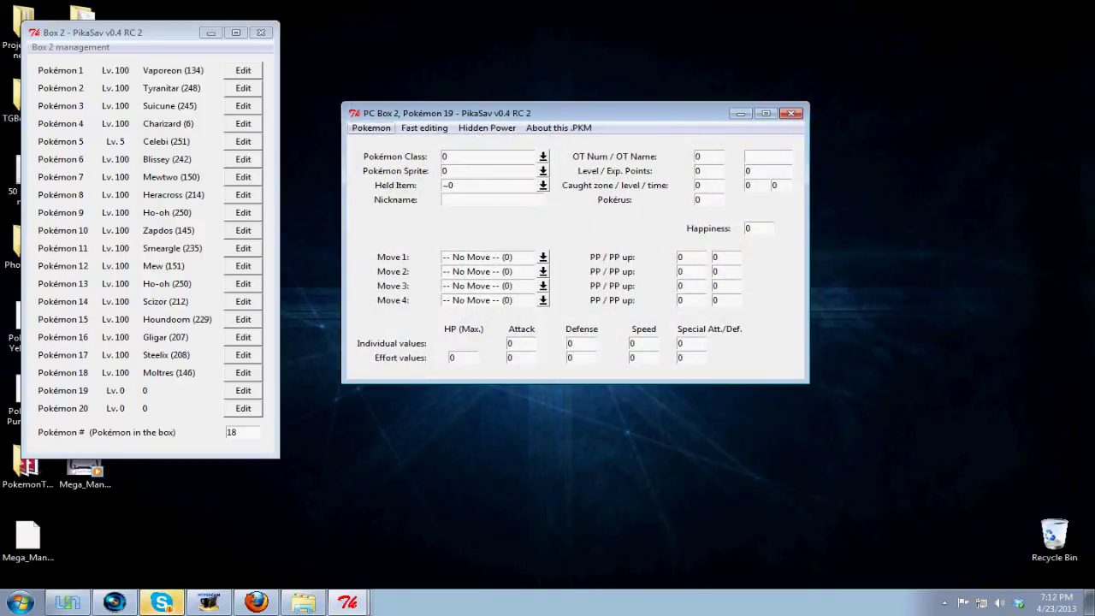
Start loading a .PKM file into slot 19 and browse to the Smogon Sets folder on the My Passport (G:) drive.
click(371, 128)
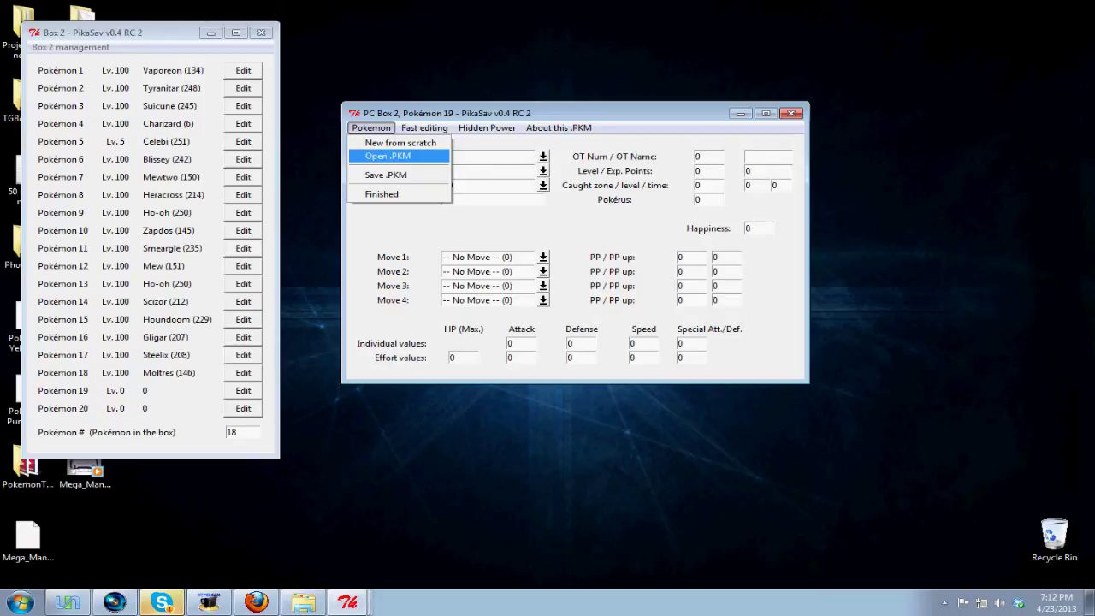
click(387, 156)
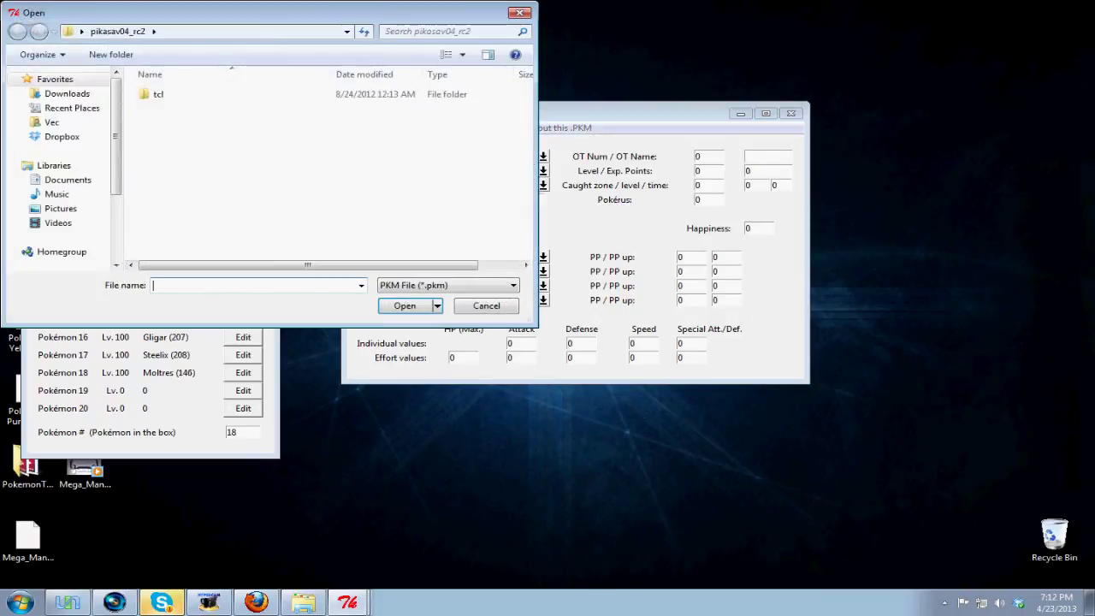
click(81, 31)
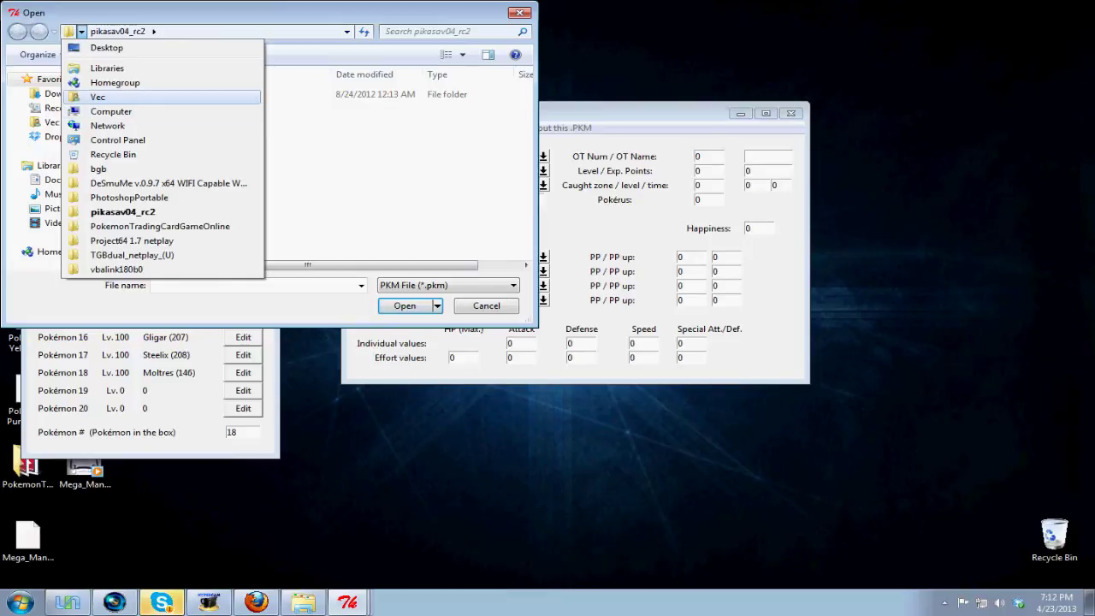
click(128, 96)
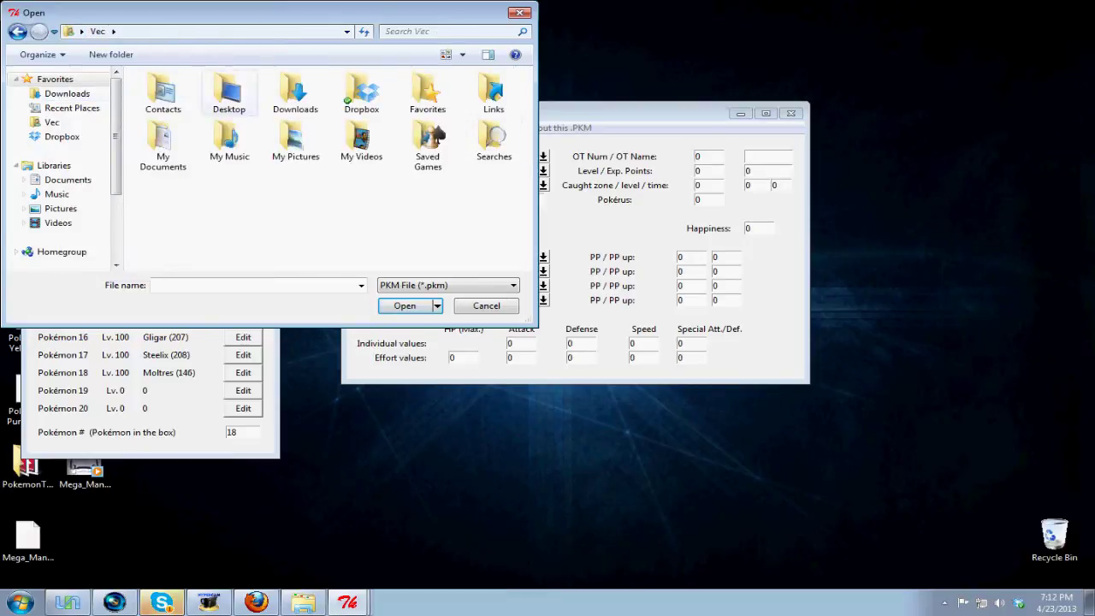
click(81, 30)
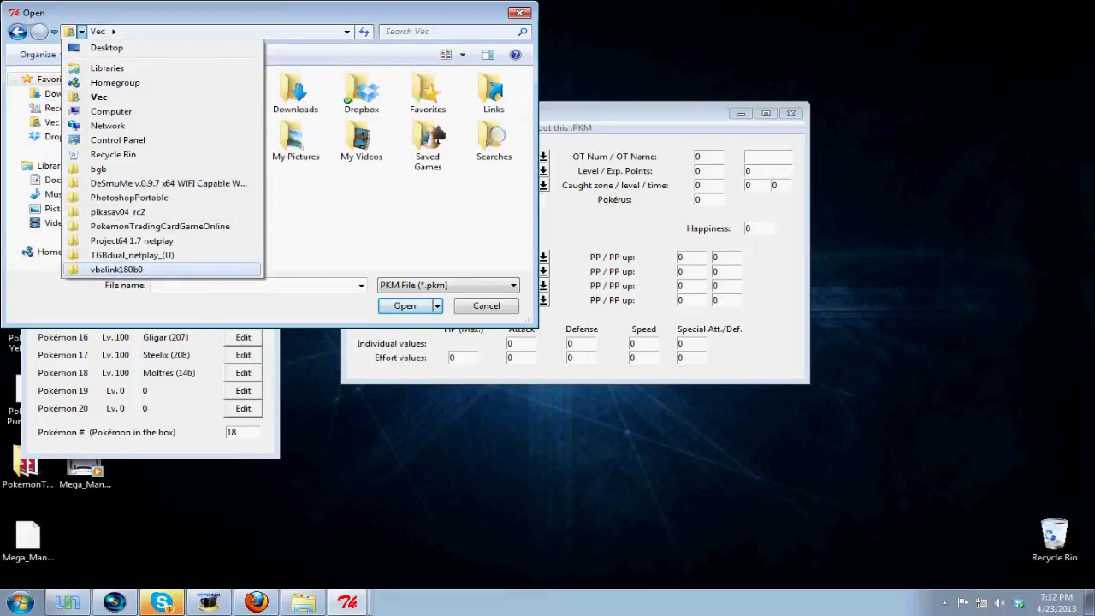
click(107, 47)
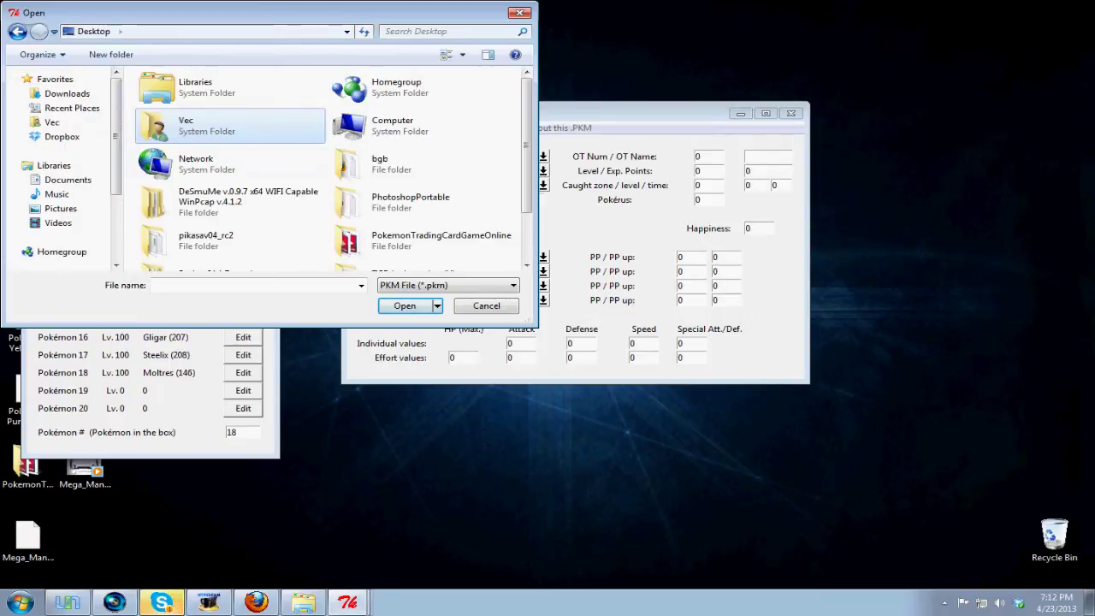
scroll(69, 188, down, 3)
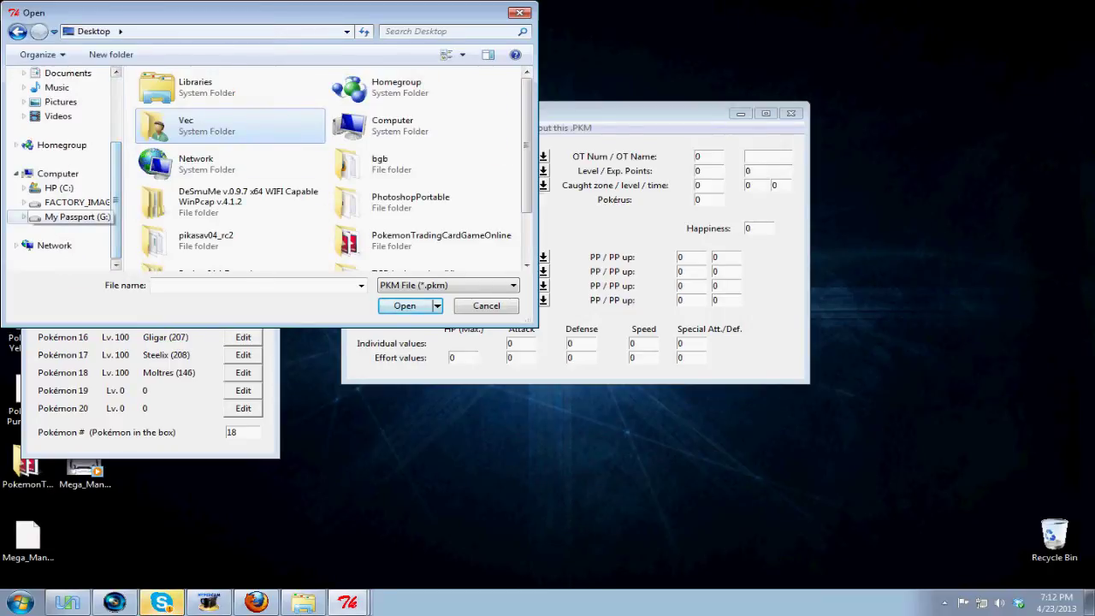
click(76, 216)
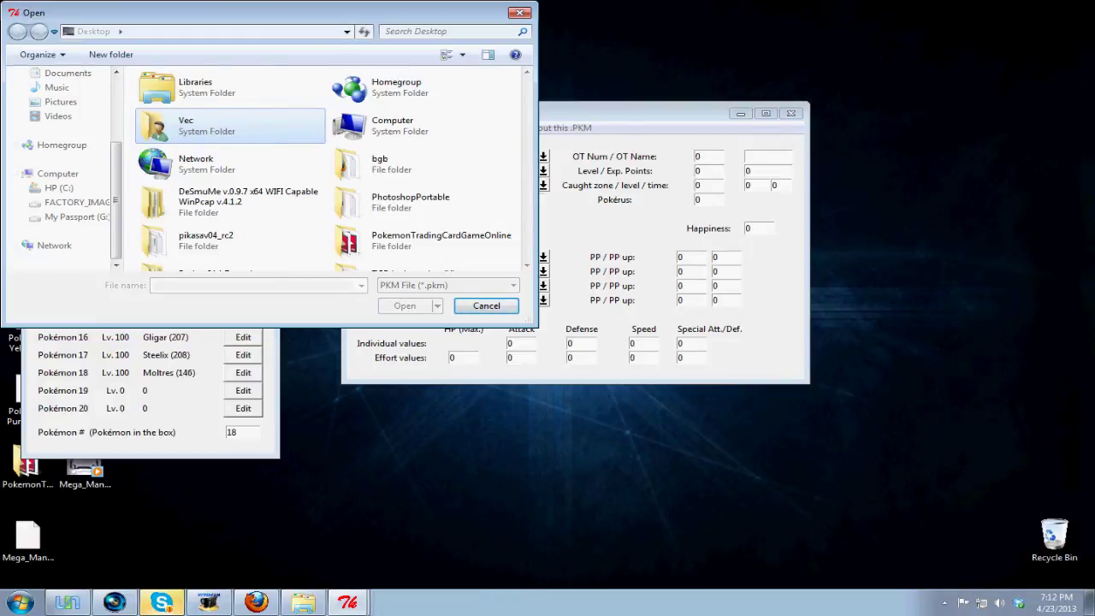
drag(257, 12, 701, 144)
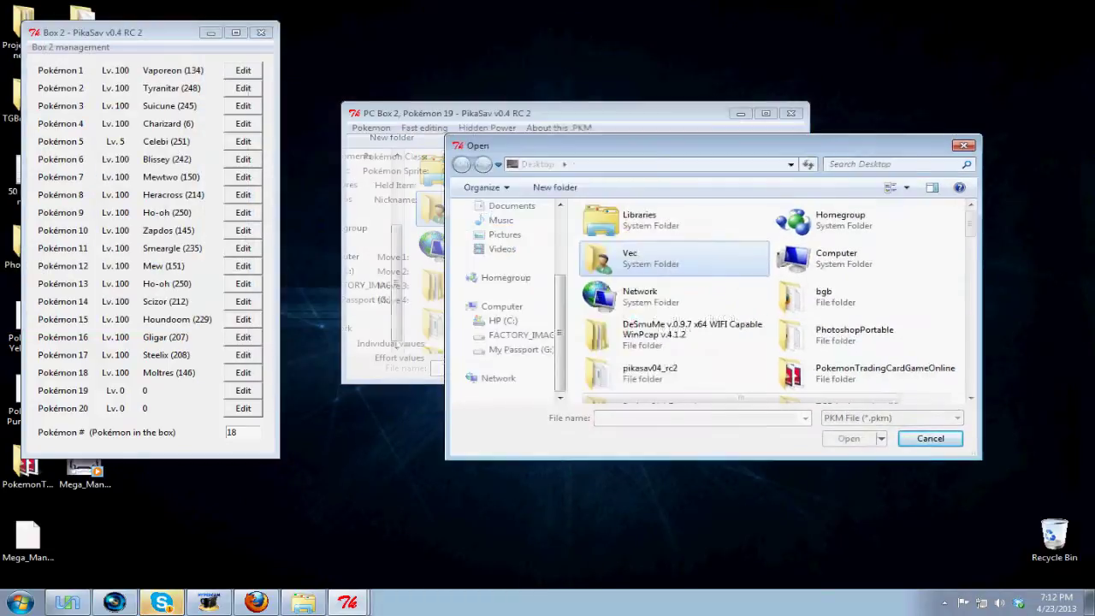
scroll(821, 221, down, 12)
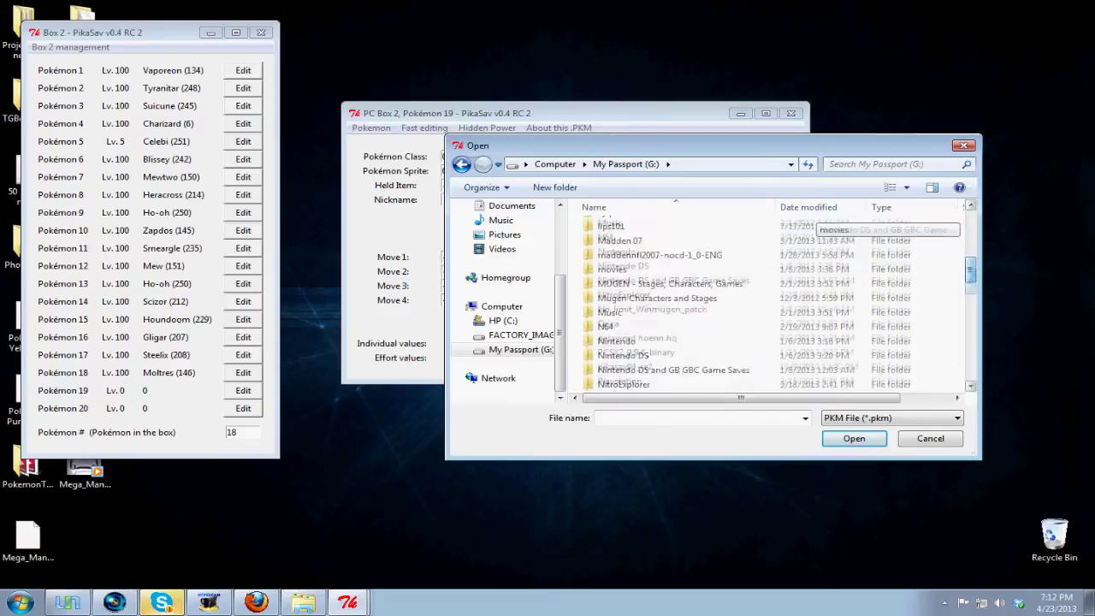
scroll(769, 290, down, 4)
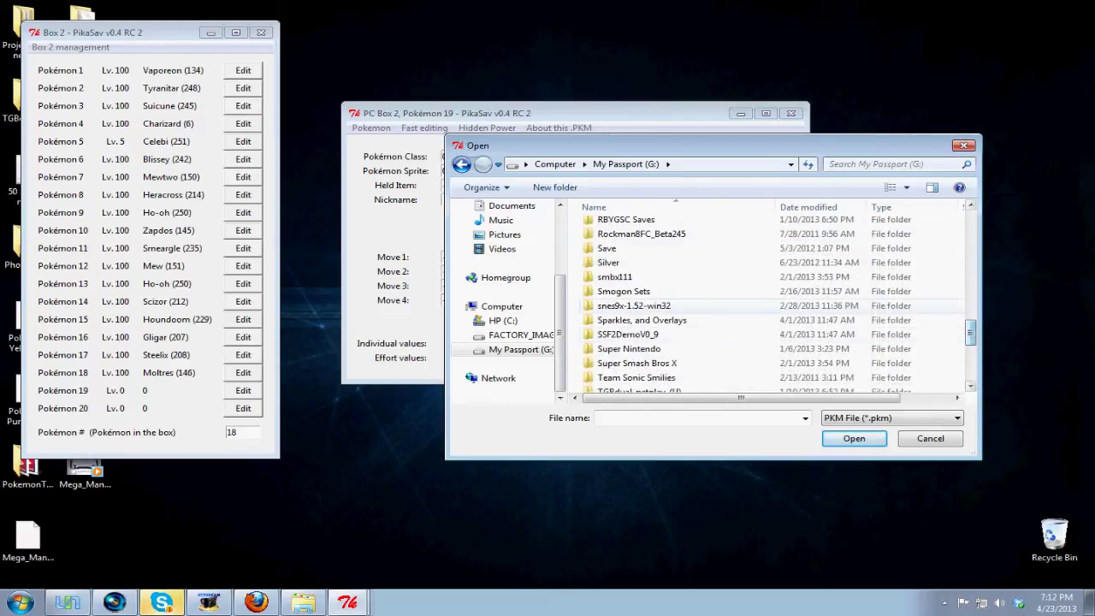
double_click(769, 291)
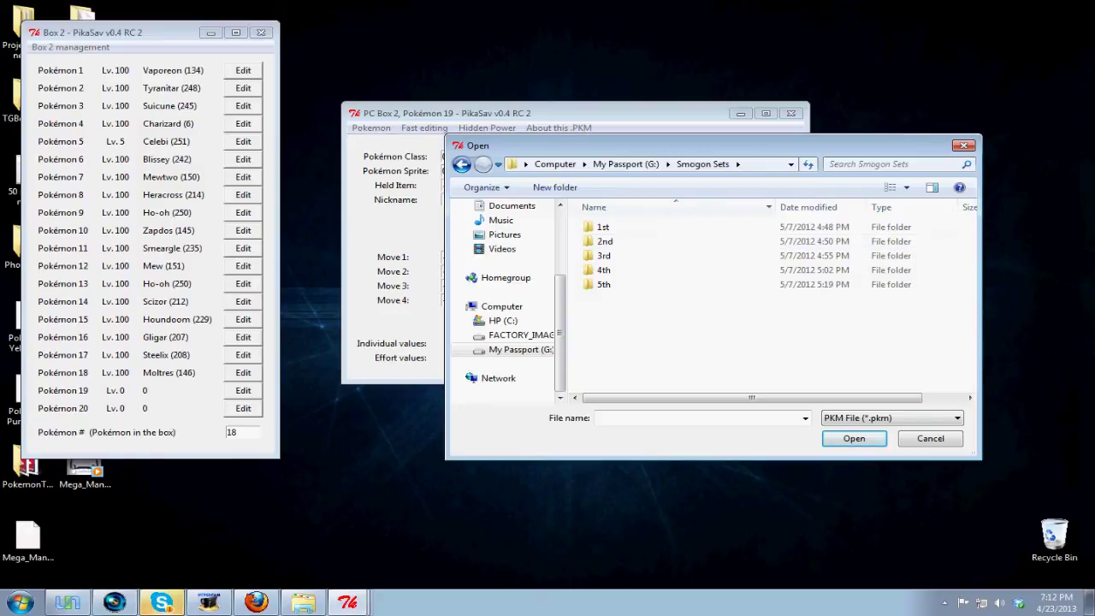
Load Cloyster_Defensive_Rapid Spin_Spikes_Surf_Rest.pkm from the 2nd/OU/Cloyster folder into slot 19 and dismiss the load message.
double_click(605, 241)
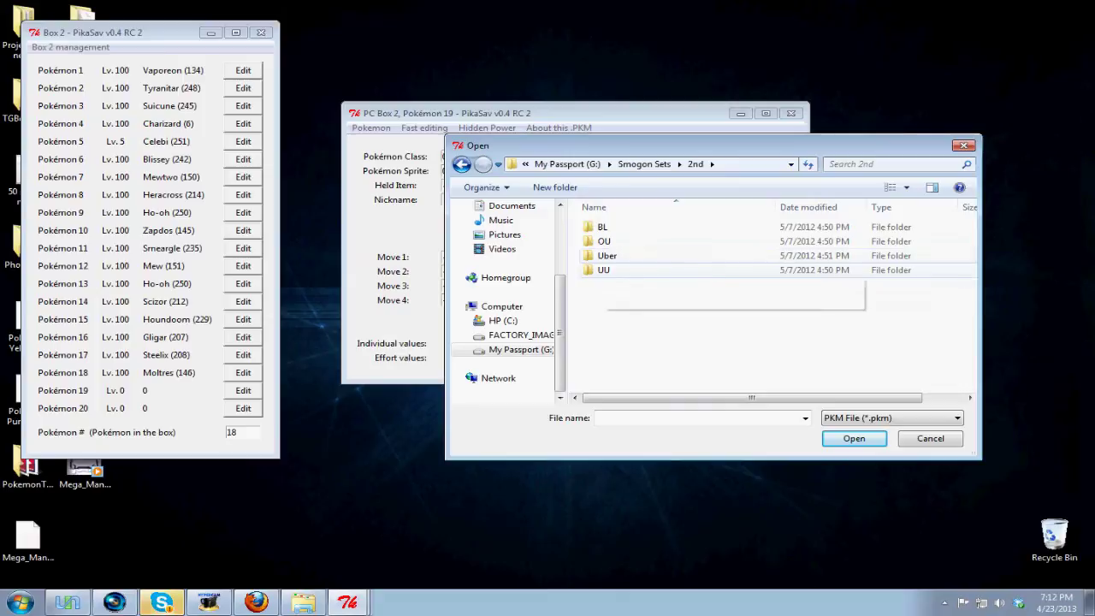
double_click(604, 241)
drag(604, 145, 623, 198)
click(632, 292)
double_click(632, 294)
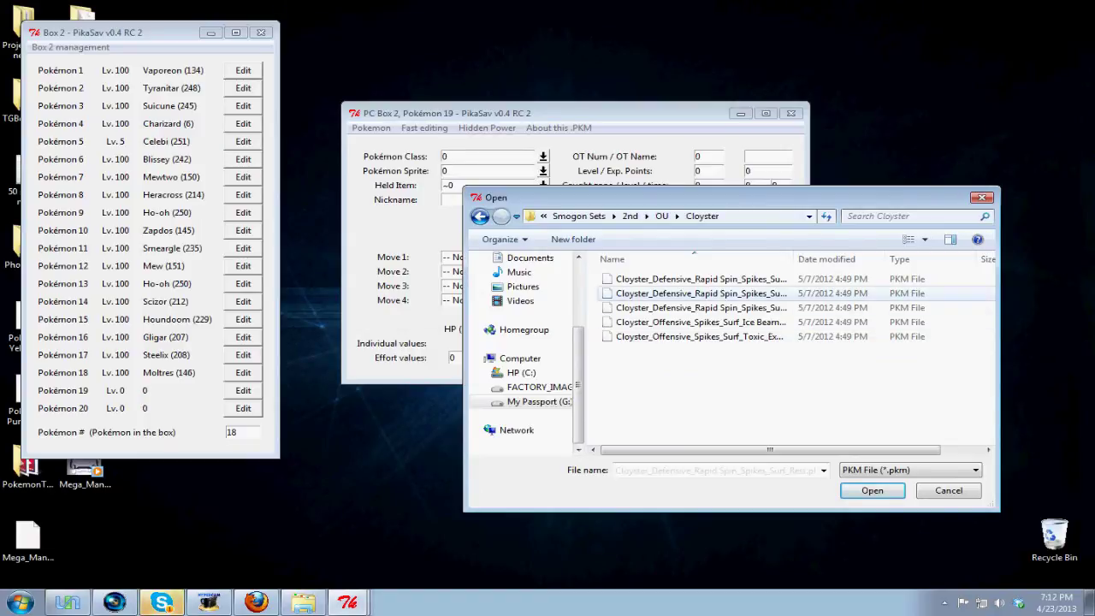
click(632, 293)
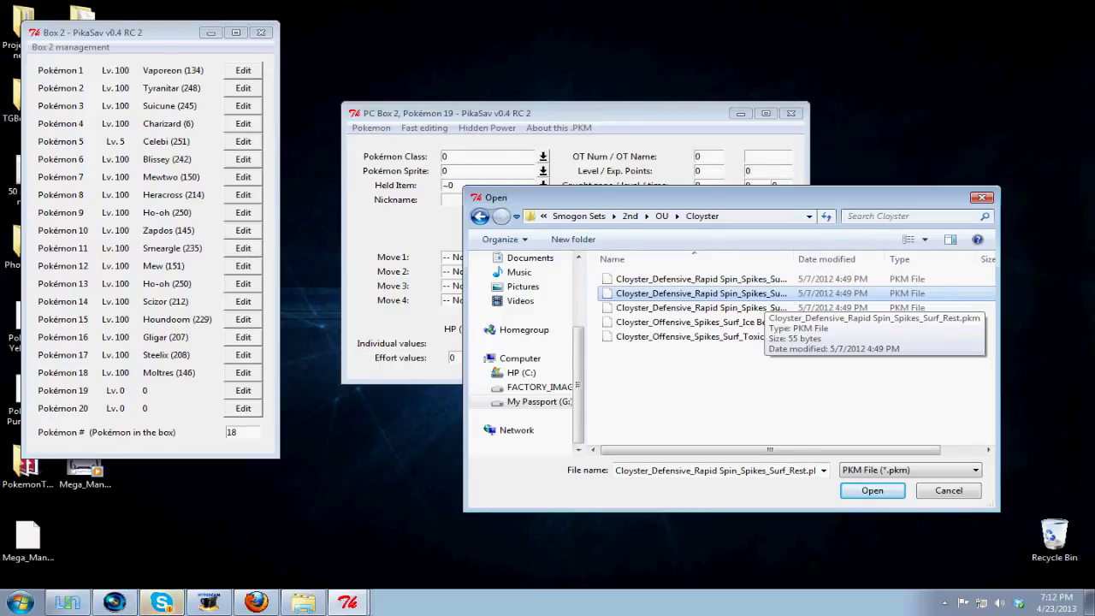
key(Tab)
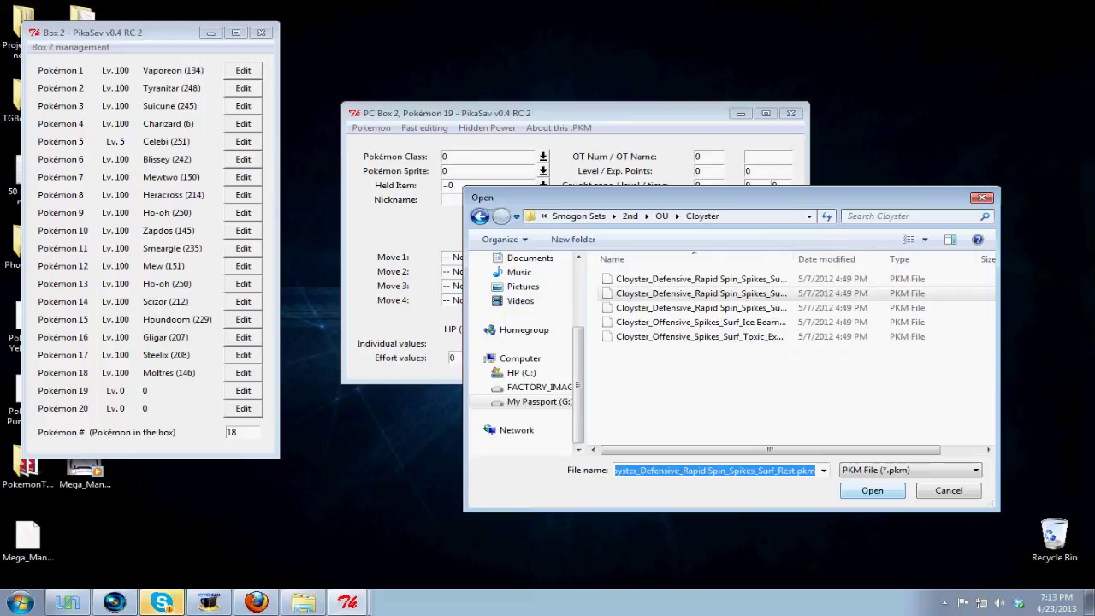
key(Return)
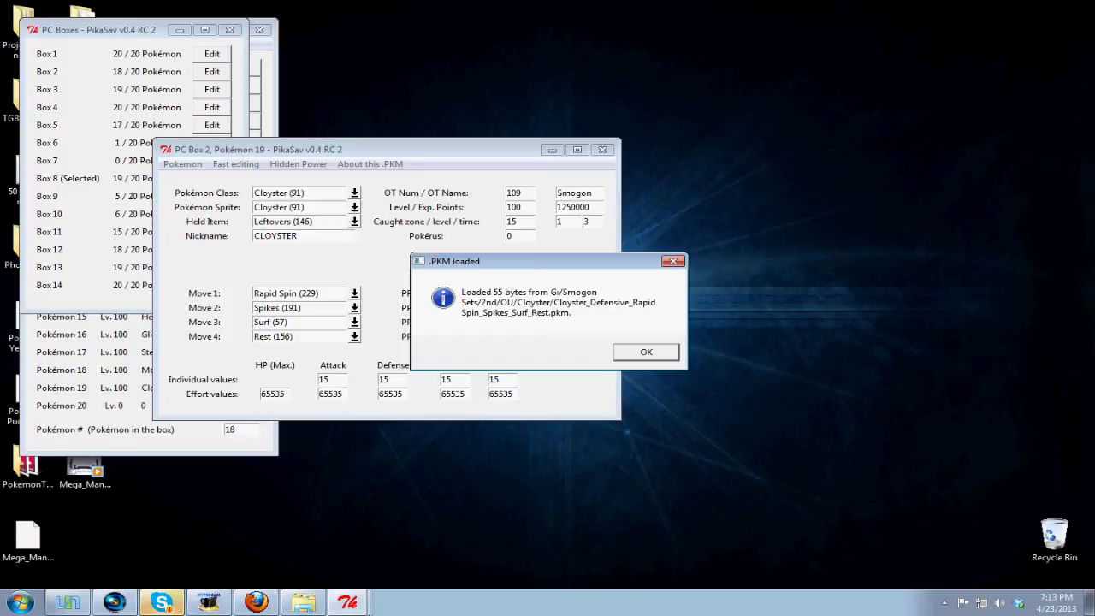
key(Return)
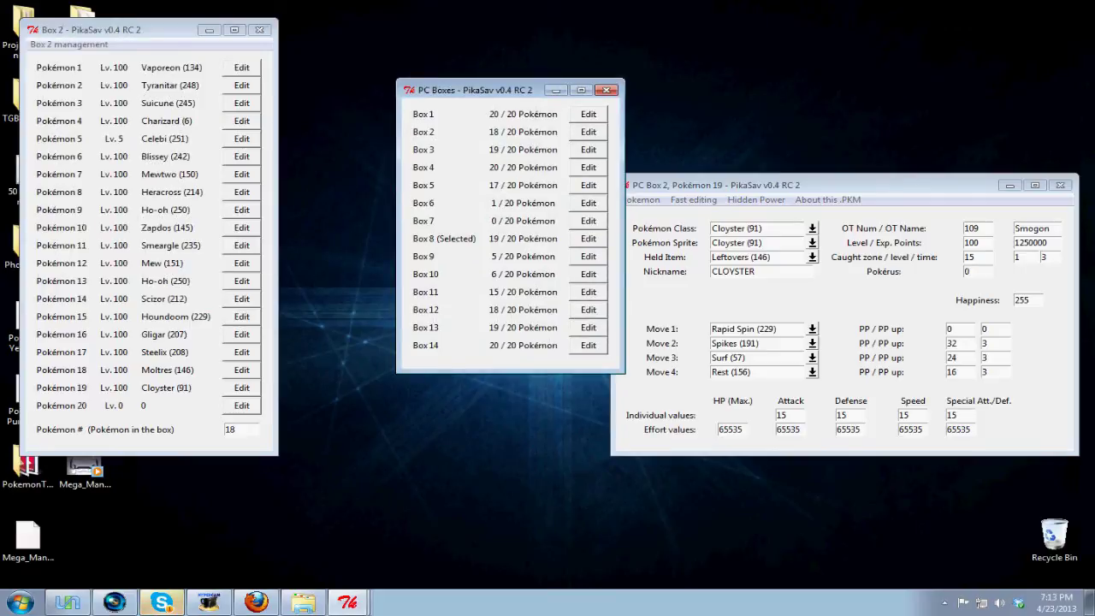
Set the number of Pokémon in Box 2 to 19, finish editing slot 19 and close the box windows.
click(235, 429)
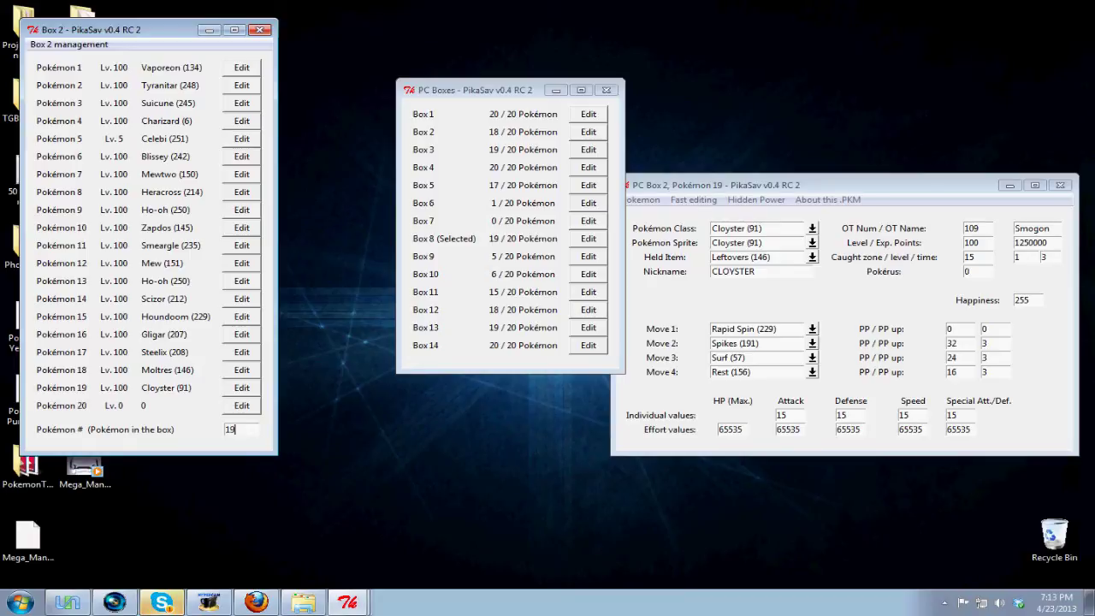
click(643, 199)
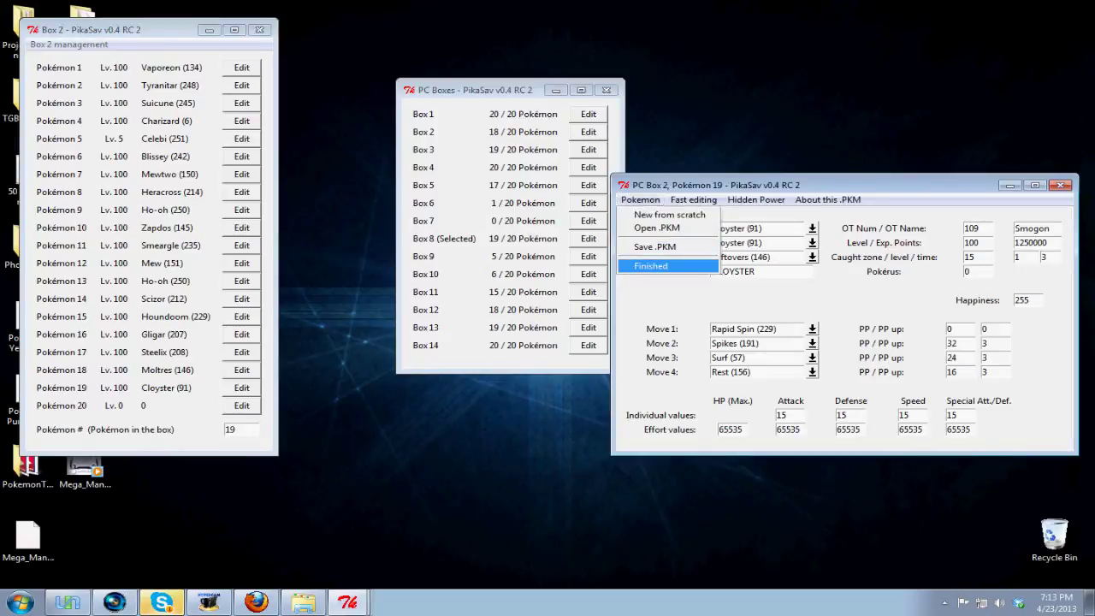
click(650, 266)
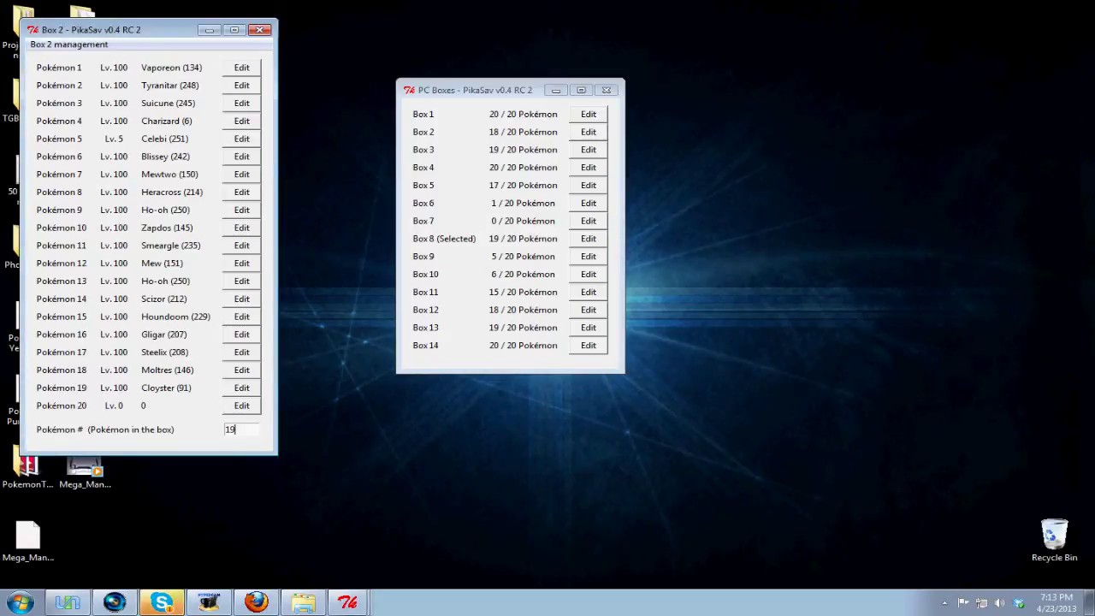
key(Return)
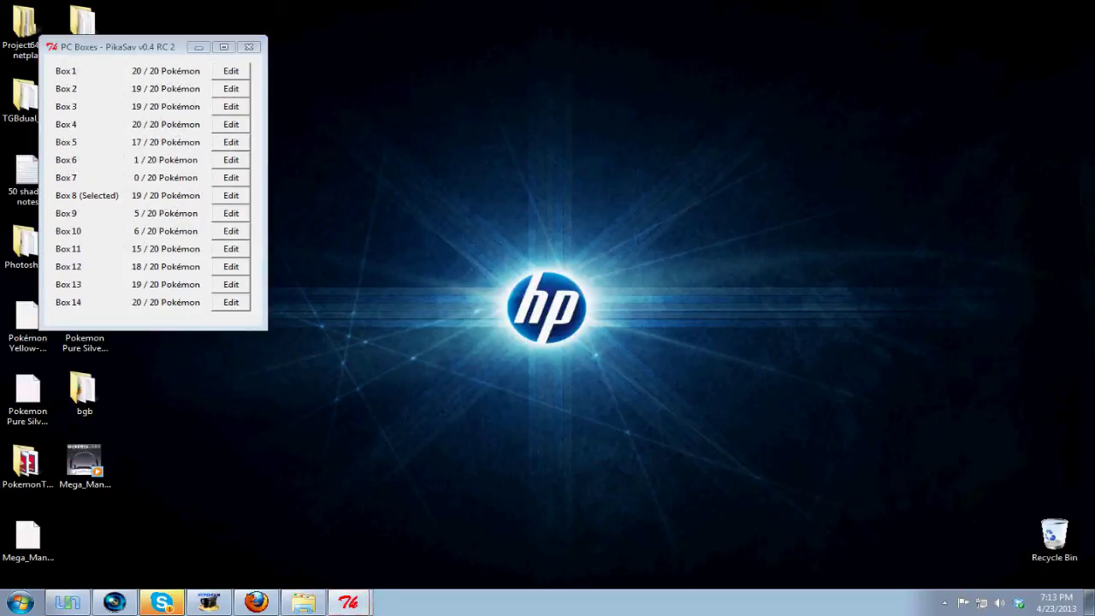
click(249, 46)
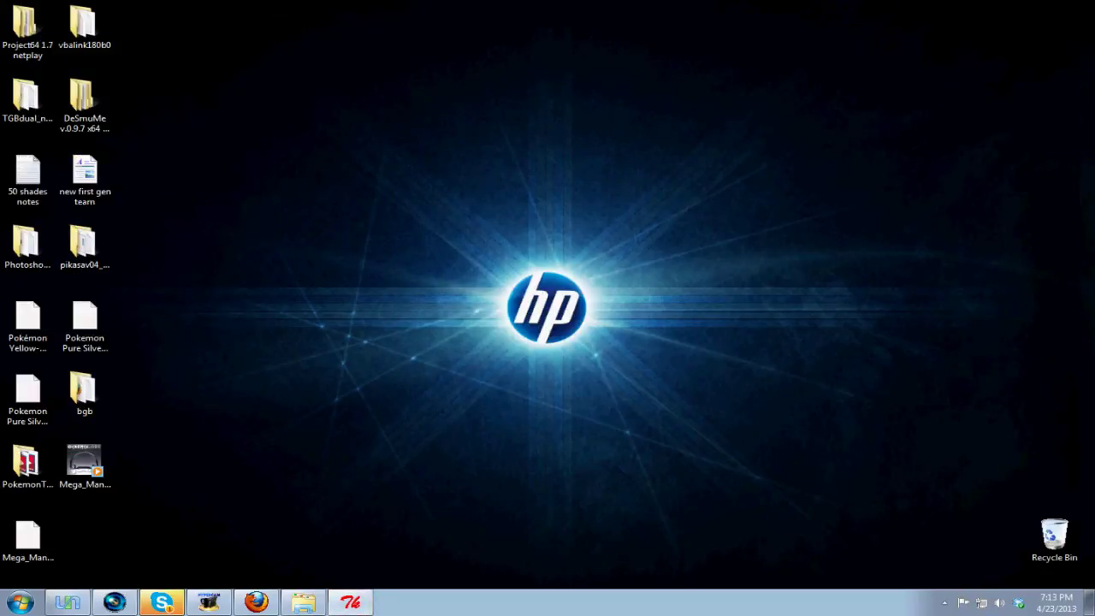
Bring back the main PikaSav window, save the edited Crystal SAV under its existing name and exit the program.
click(348, 602)
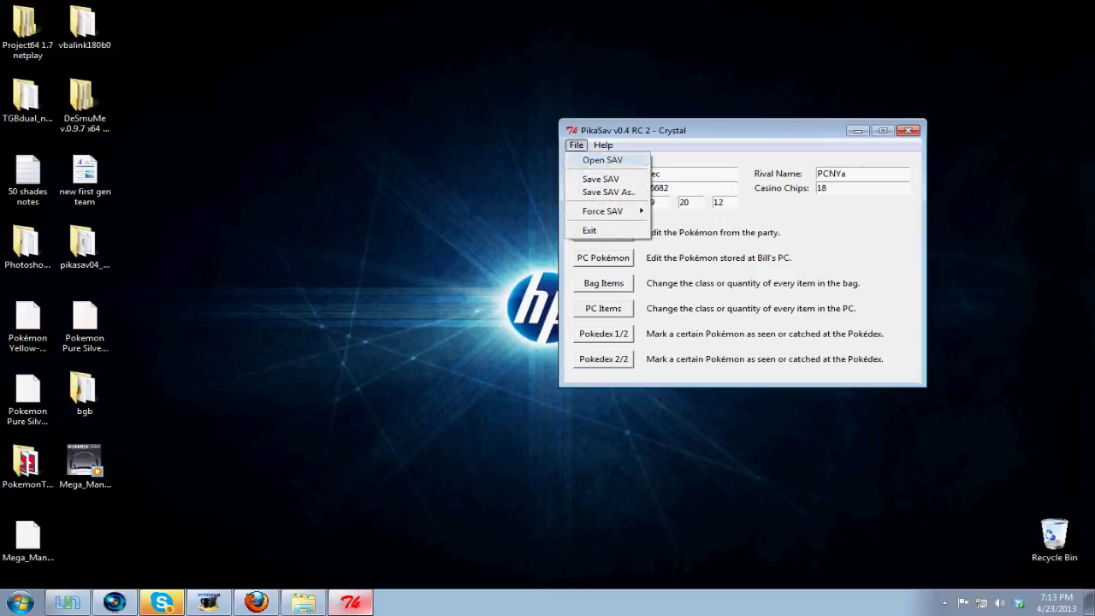
click(599, 178)
click(575, 144)
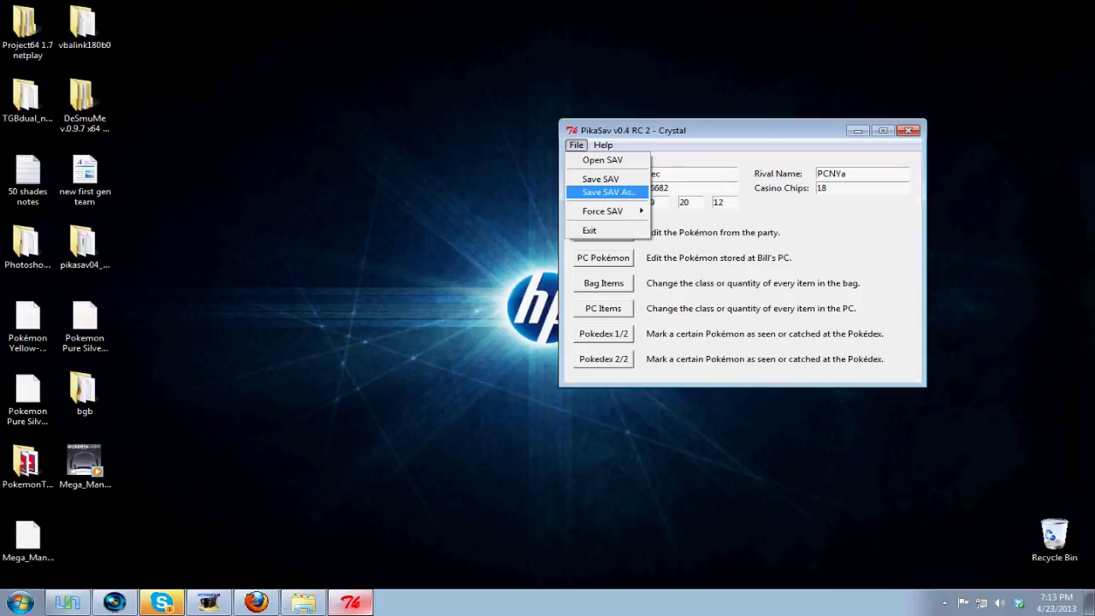
key(Down)
key(Right)
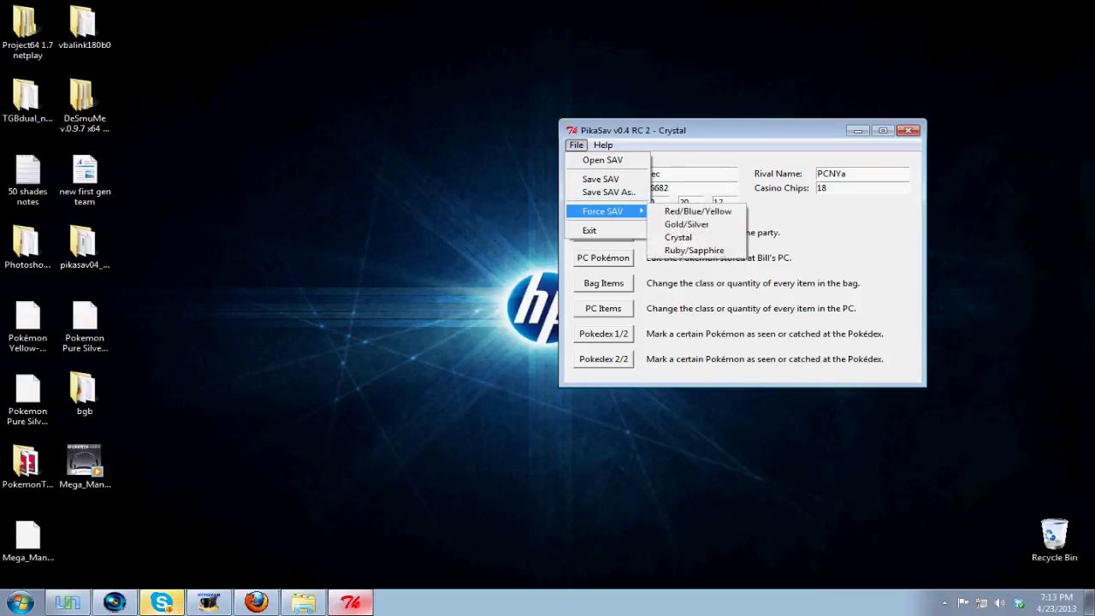
key(Up)
key(Up)
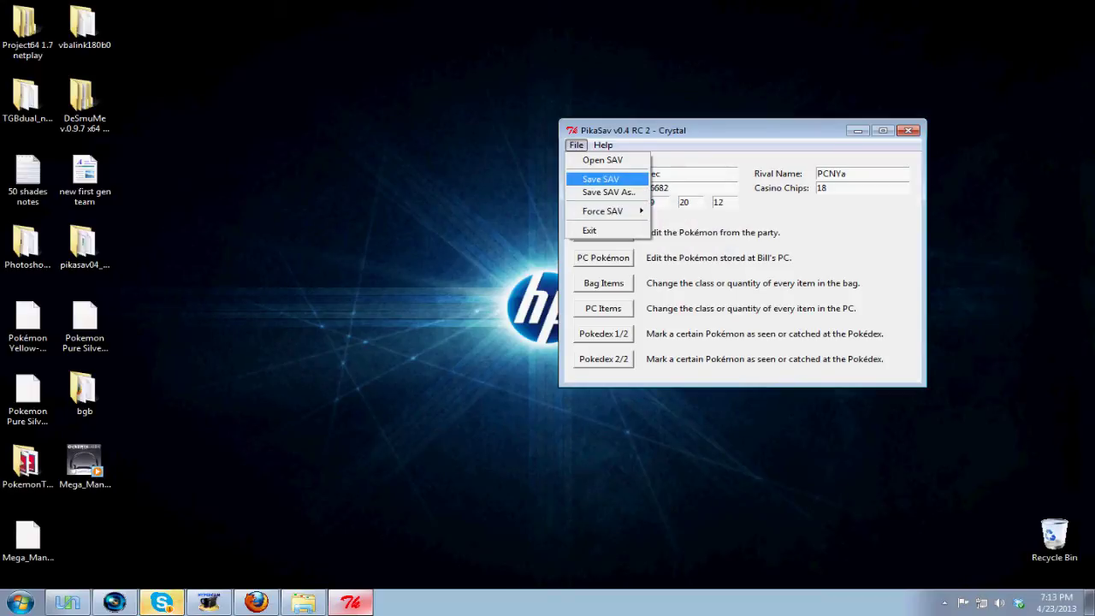
key(Return)
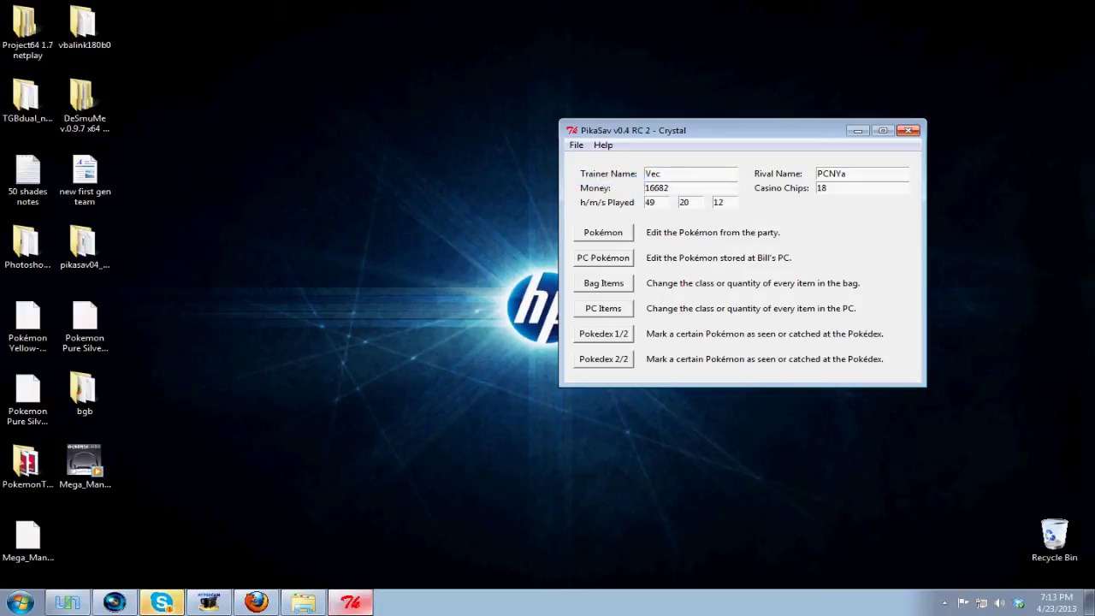
key(Return)
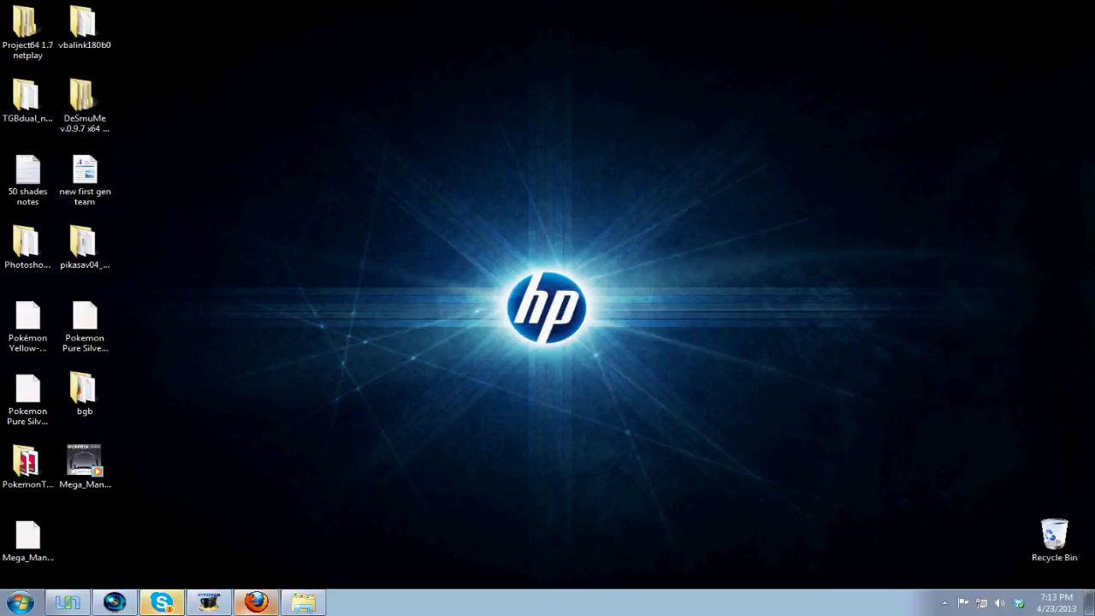
Launch TGB_Dual from the TGBdual_netplay_(U) desktop folder and load the PNCYCrystal.gbc ROM from the media folder.
click(27, 104)
double_click(28, 101)
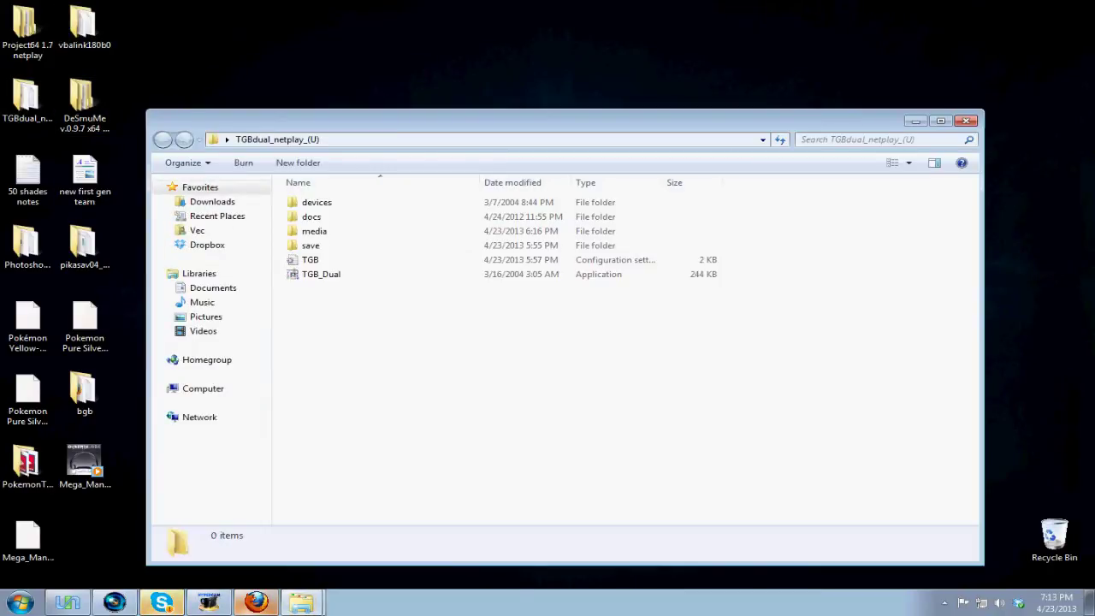
double_click(321, 274)
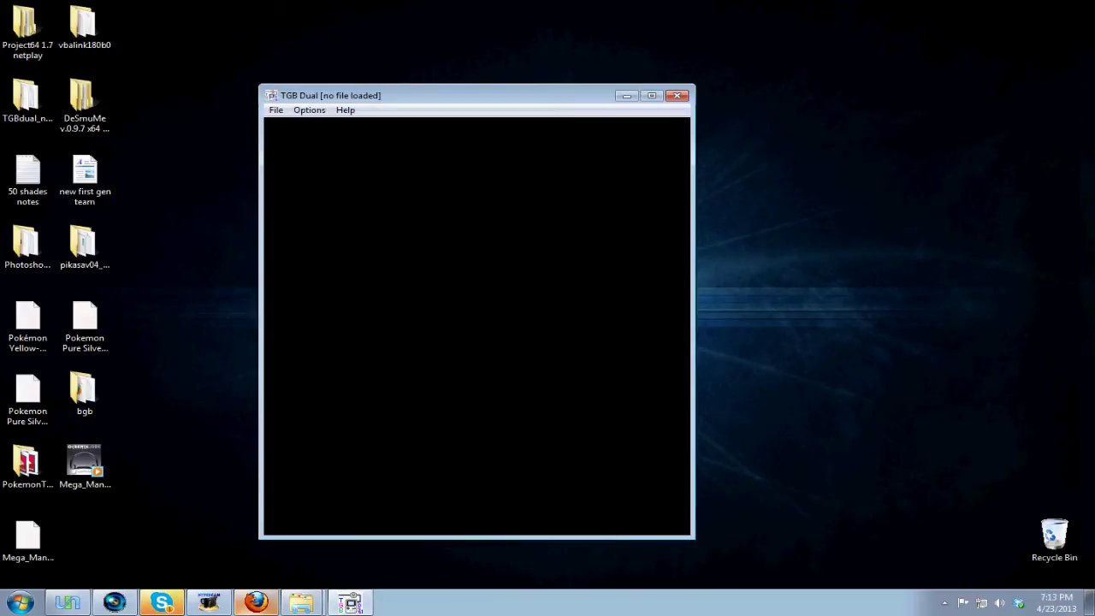
click(275, 110)
click(312, 126)
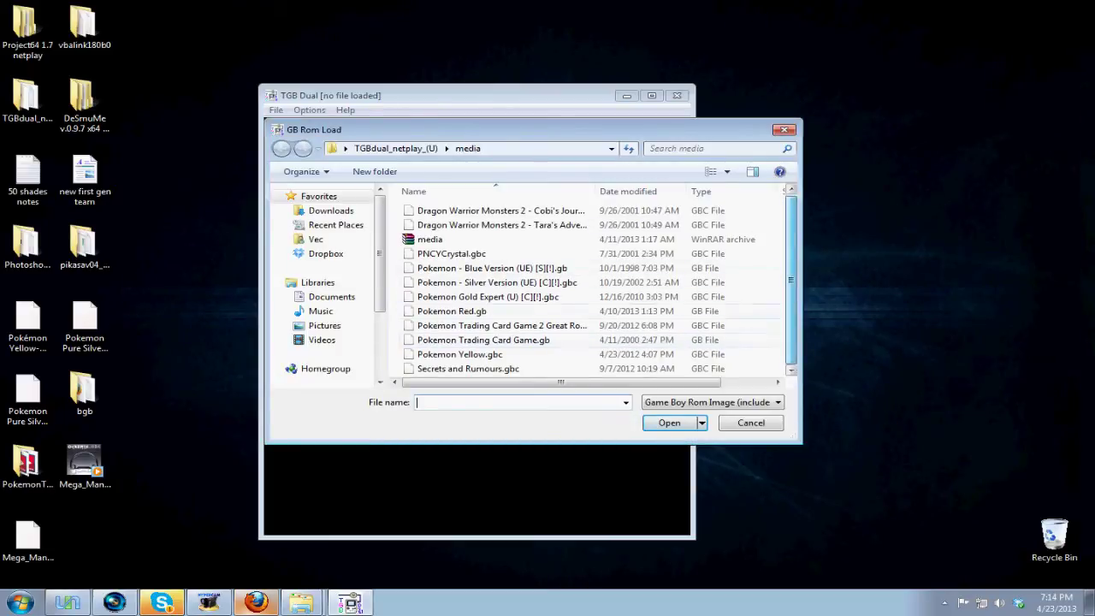
double_click(450, 253)
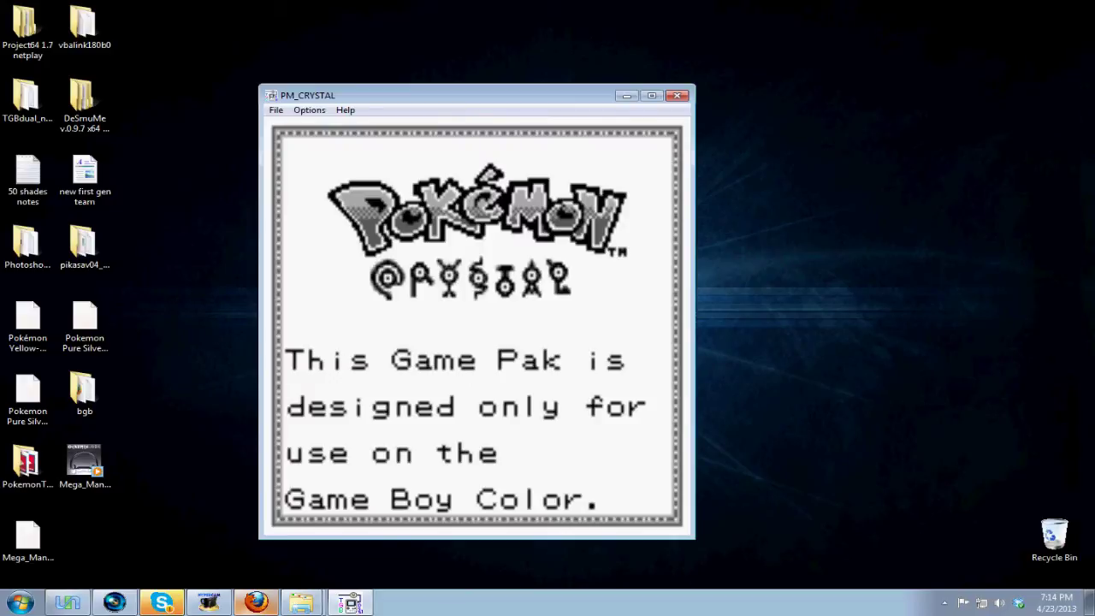
Switch the emulator's mode to GBC and continue the saved Crystal game.
click(309, 109)
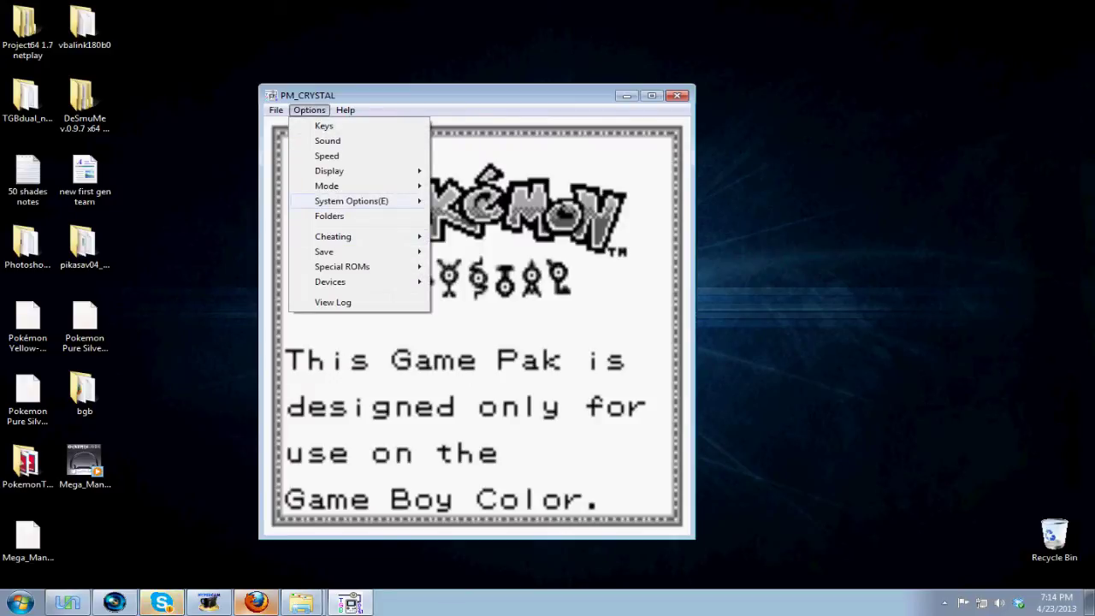
mouse_move(350, 201)
mouse_move(327, 185)
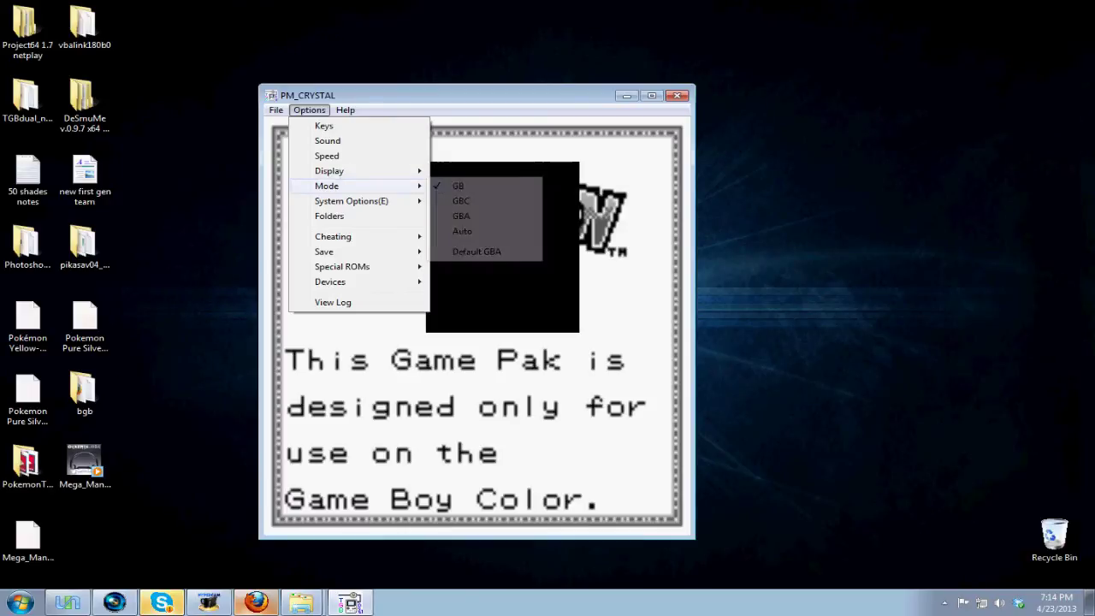
click(461, 200)
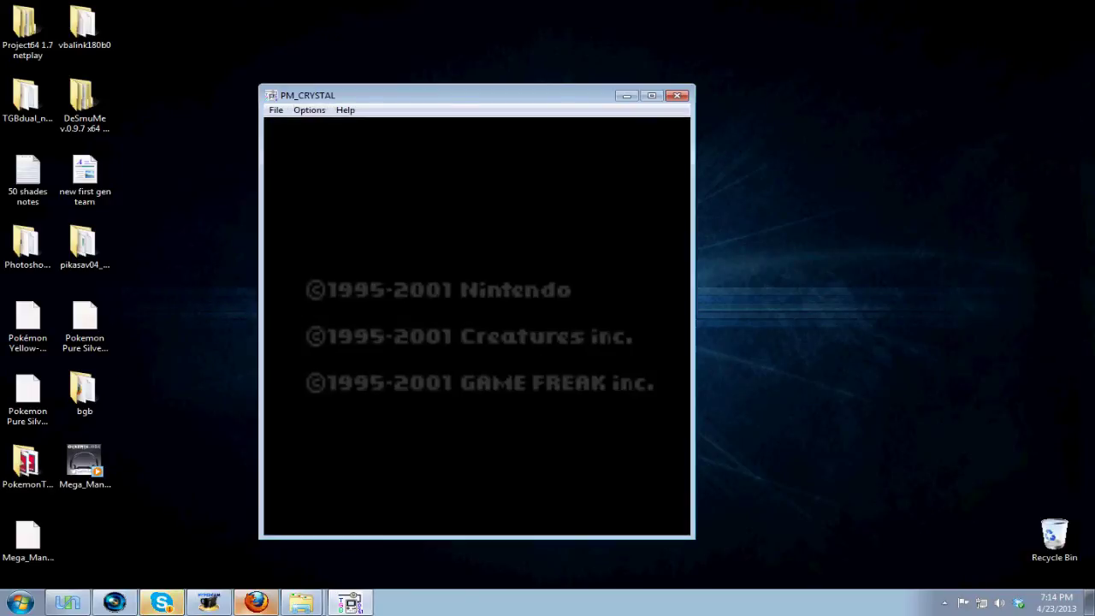
key(x)
key(x)
key(z)
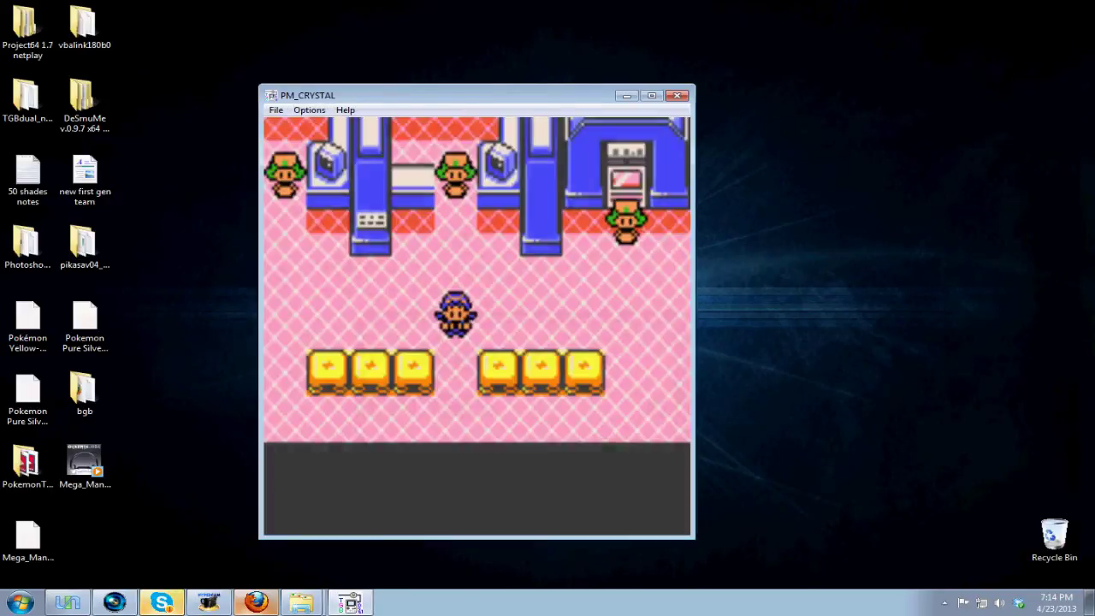
Check the list of party Pokémon and return to the Pokémon Center.
key(Return)
key(Down)
key(z)
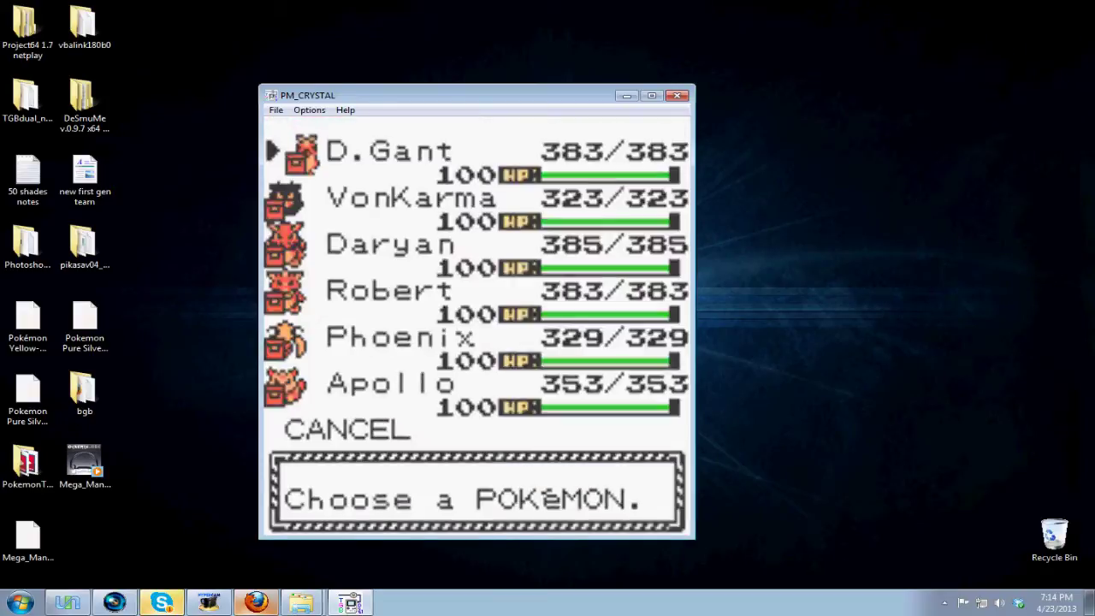
key(x)
key(x)
key(Down)
key(Left)
key(Right)
key(Left)
key(Up)
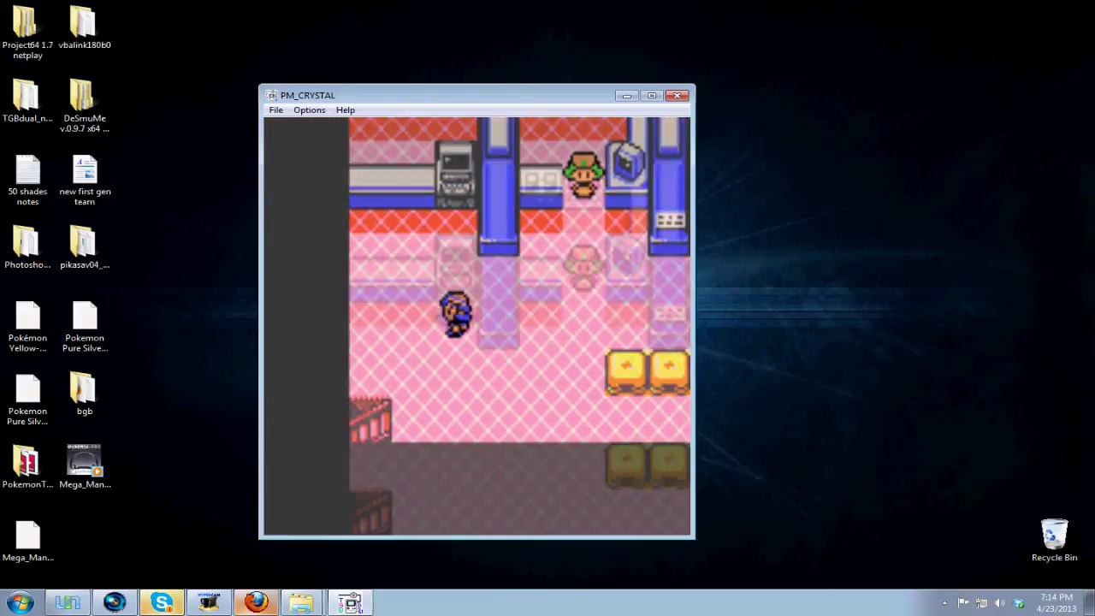
key(z)
key(z)
key(z)
key(z)
key(Down)
key(z)
key(z)
key(z)
key(z)
key(z)
key(z)
key(x)
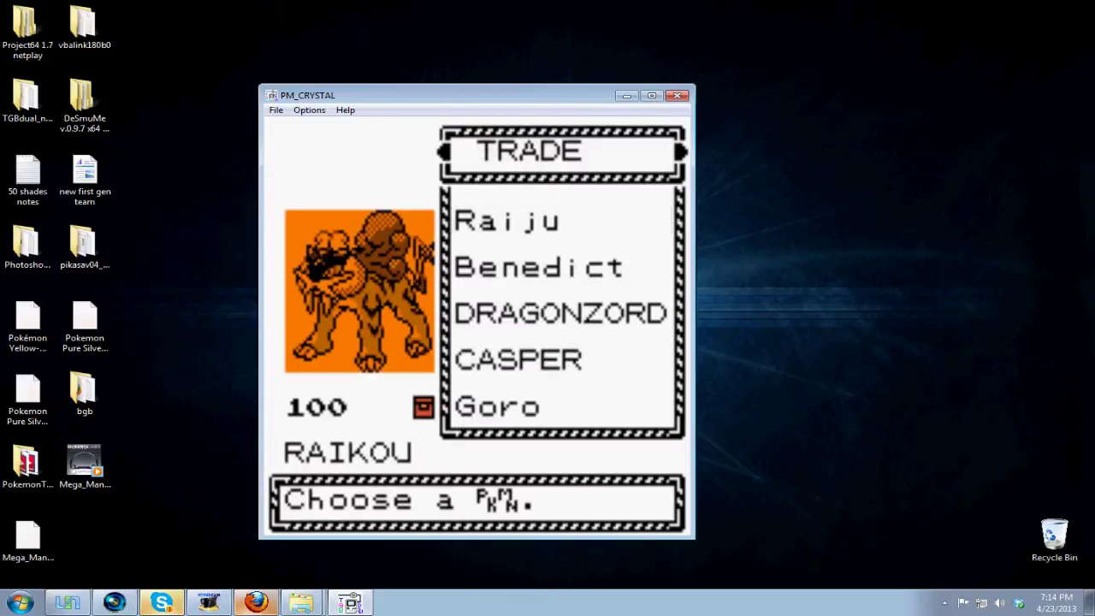
Change the displayed storage box from TRADE to BOX2 and look through the Pokémon stored there.
key(Left)
key(Left)
key(Left)
key(Left)
key(Left)
key(Down)
key(Left)
key(Down)
key(Down)
key(Down)
key(Down)
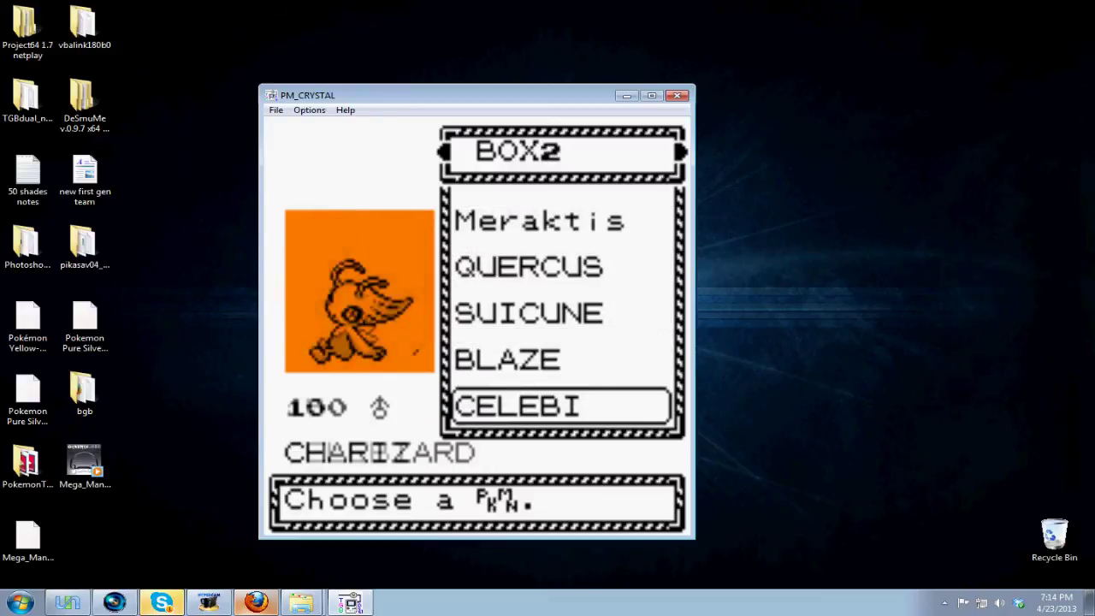
key(Down)
key(Down)
key(Up)
key(Up)
key(Up)
key(Up)
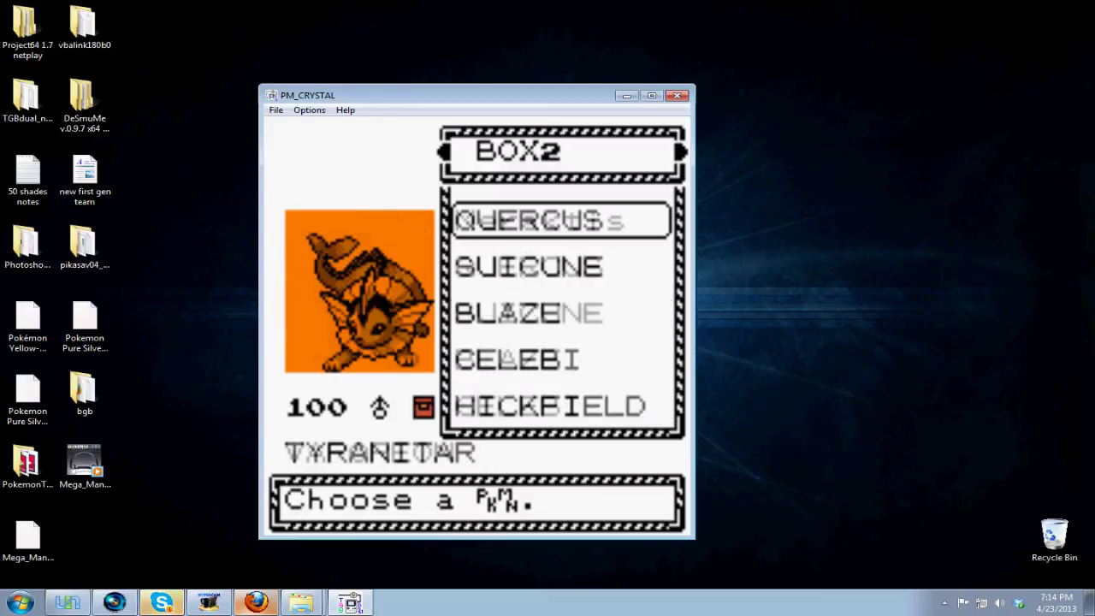
View the stats of Meraktis in BOX2 and return to the box list.
key(z)
key(z)
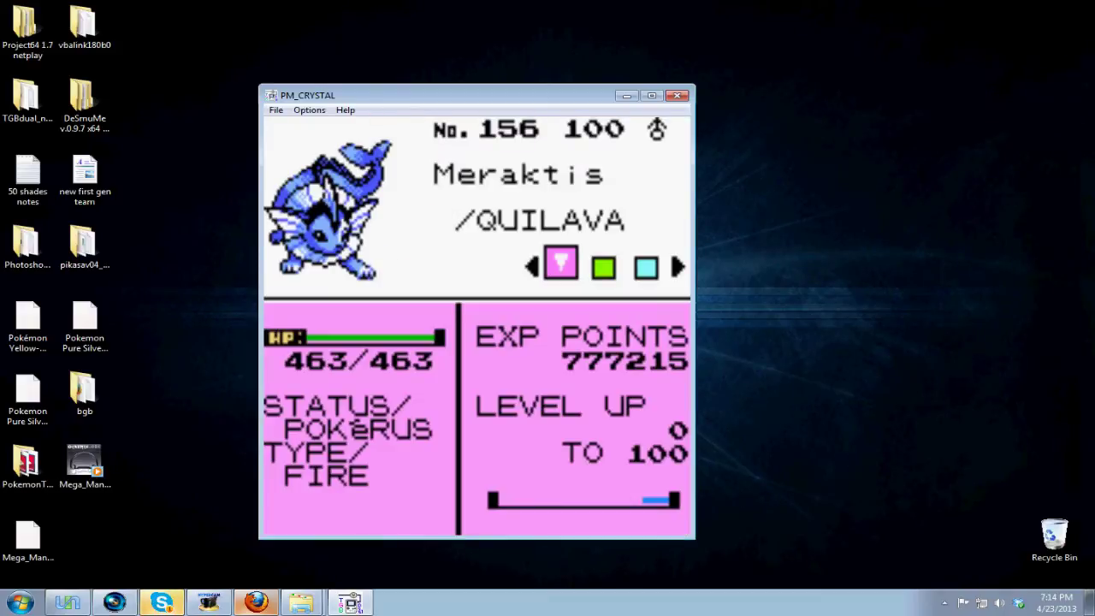
key(x)
key(x)
Find CLOYSTER at the end of BOX2 and go through all of its stats pages.
key(Down)
key(Down)
key(Down)
key(Down)
key(Down)
key(Down)
key(Down)
key(Down)
key(Down)
key(Up)
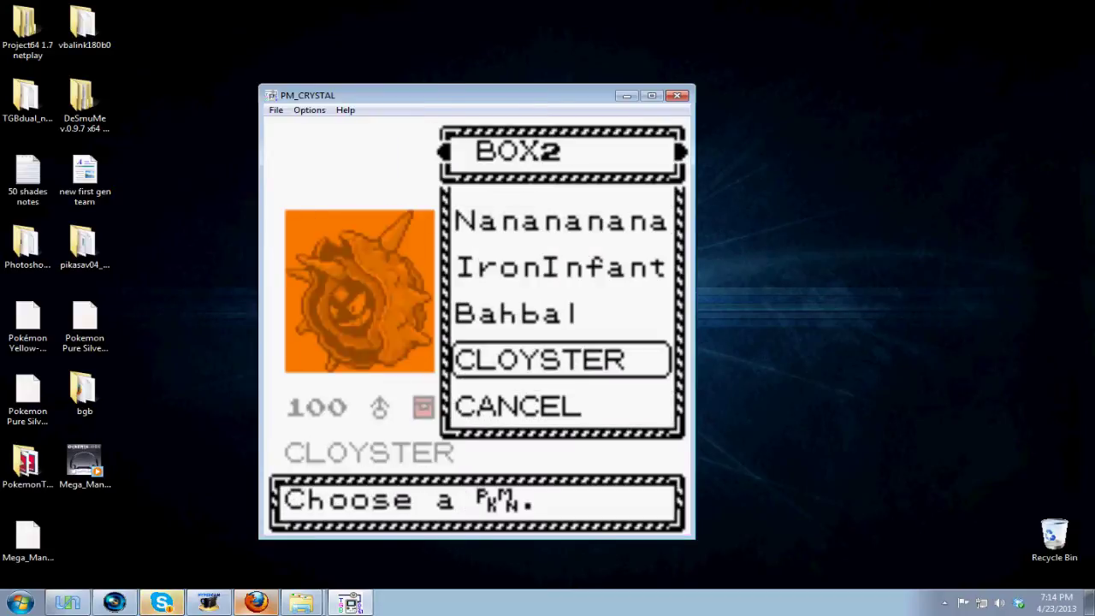
key(z)
key(z)
key(Right)
key(Right)
key(Left)
key(Right)
key(Right)
key(Left)
key(Left)
key(x)
Look back up through the BOX2 list and check the neighbouring boxes, ending on BOX2.
key(Up)
key(Up)
key(Up)
key(Up)
key(Up)
key(Up)
key(Up)
key(Up)
key(Up)
key(Up)
key(Up)
key(Up)
key(Up)
key(Up)
key(Up)
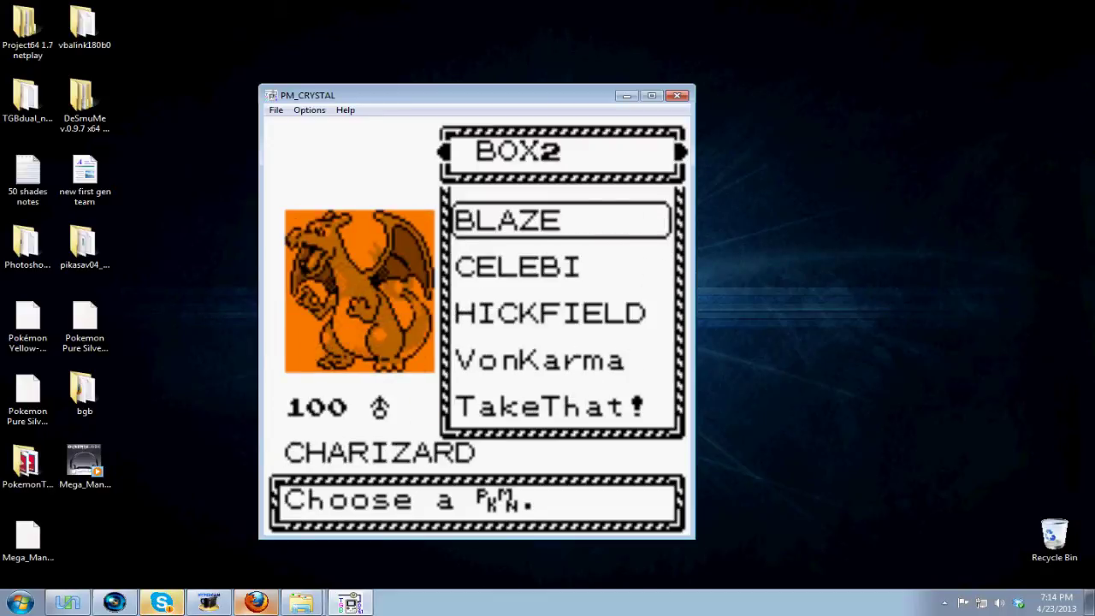
key(Left)
key(Down)
key(Right)
key(Left)
key(Left)
key(Right)
Examine the stats and the item and move page of Meraktis twice, and leave the box view.
key(z)
key(Down)
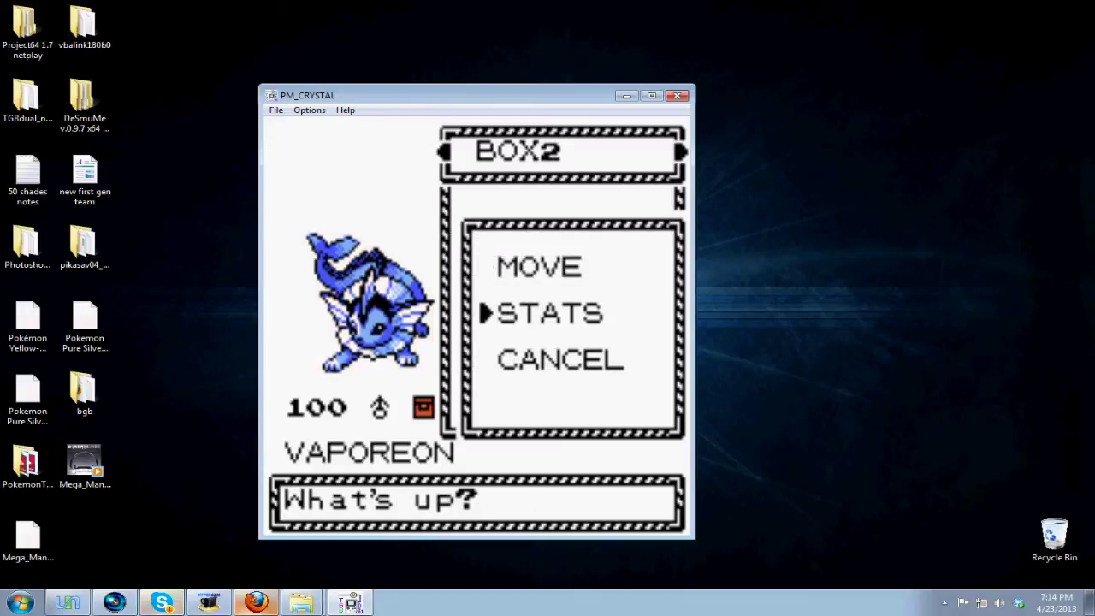
key(z)
key(Right)
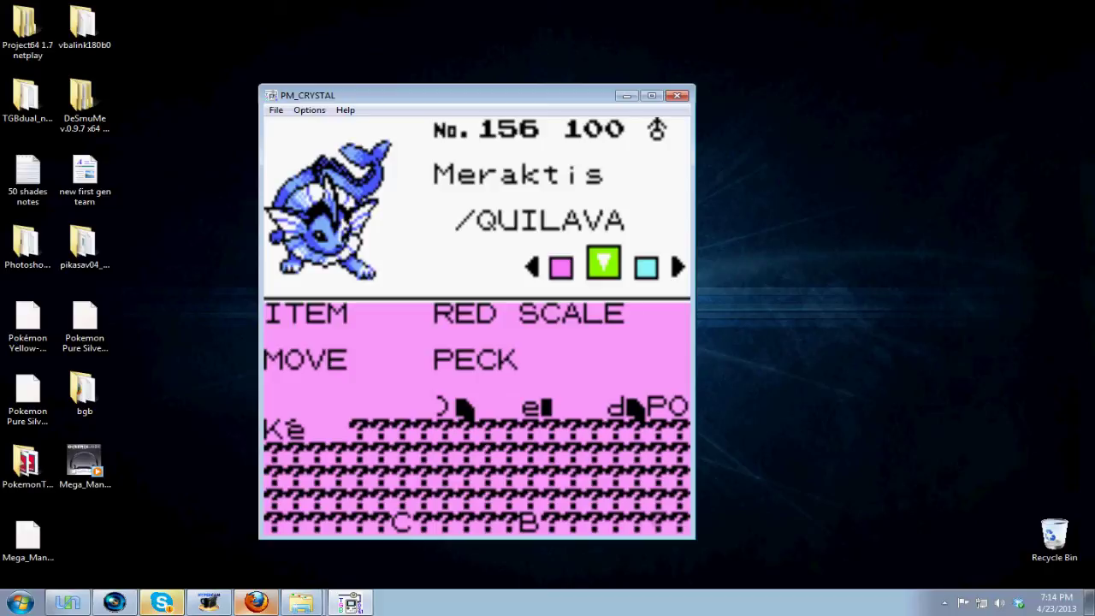
key(x)
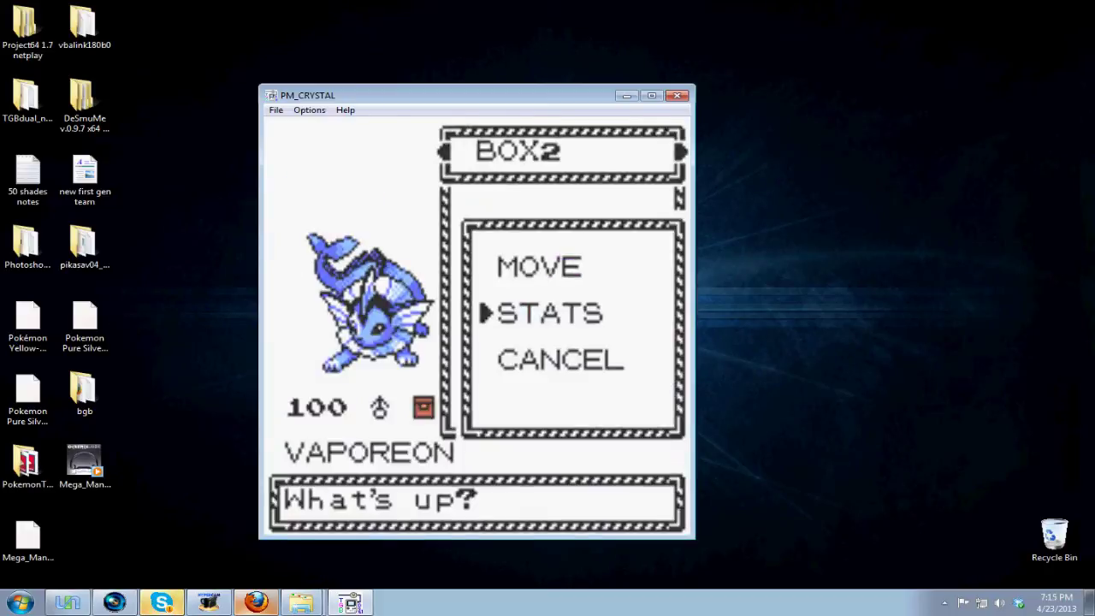
key(z)
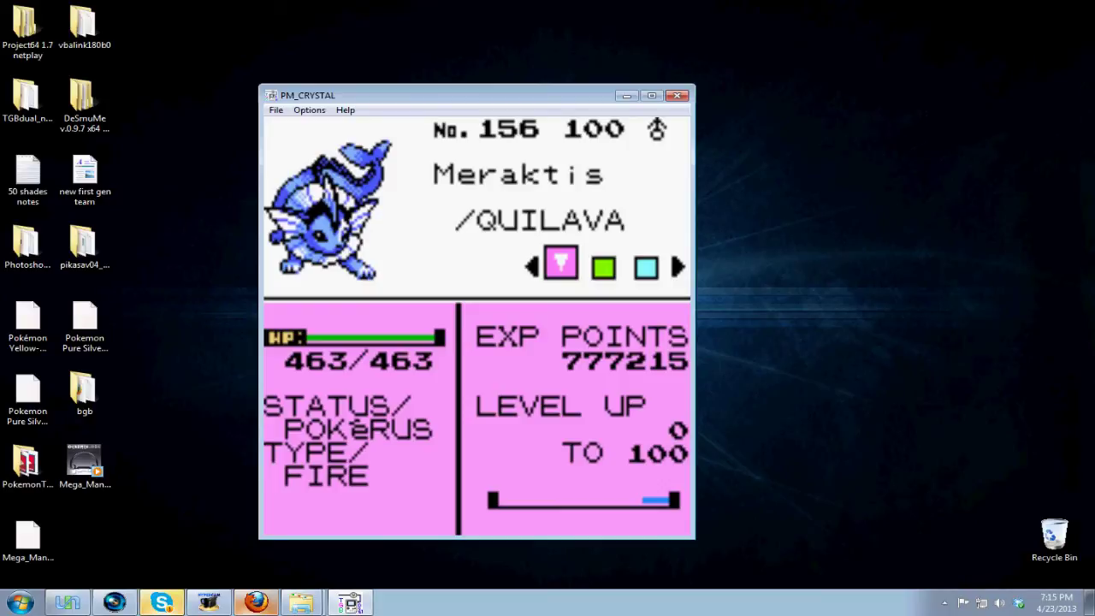
key(Right)
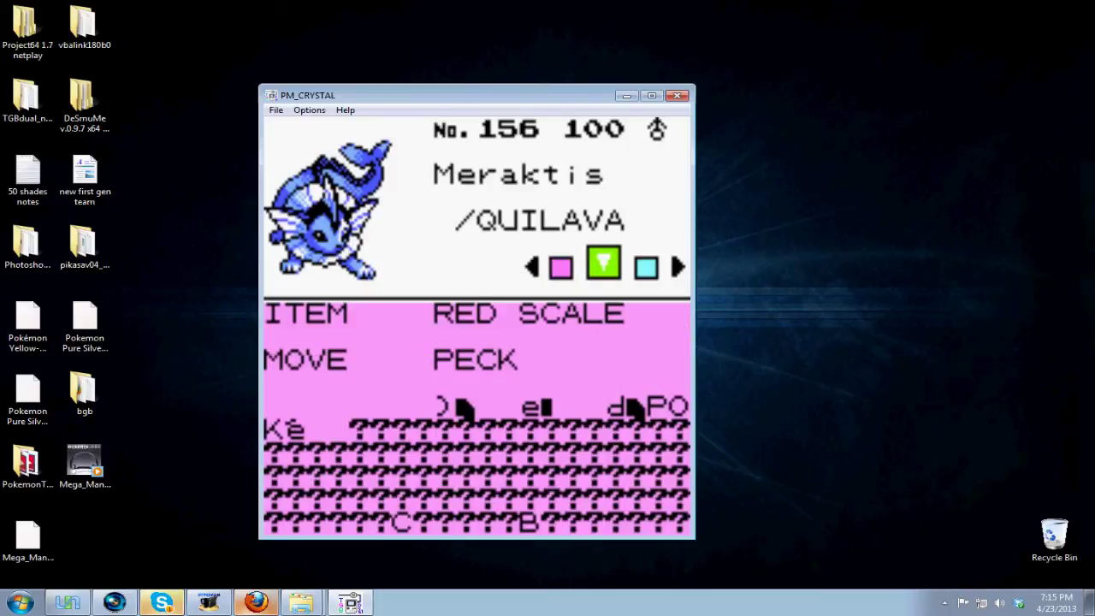
key(x)
key(x)
key(x)
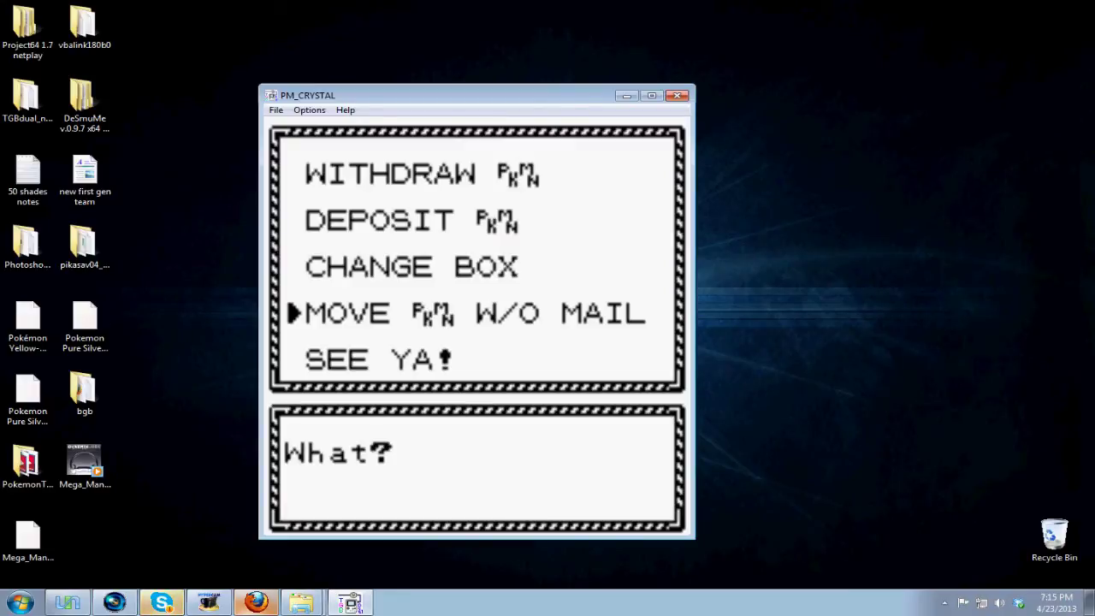
Close TGB Dual, launch PikaSav from the pikasav04_rc2 desktop folder and minimise the folder window.
key(alt+F4)
double_click(84, 248)
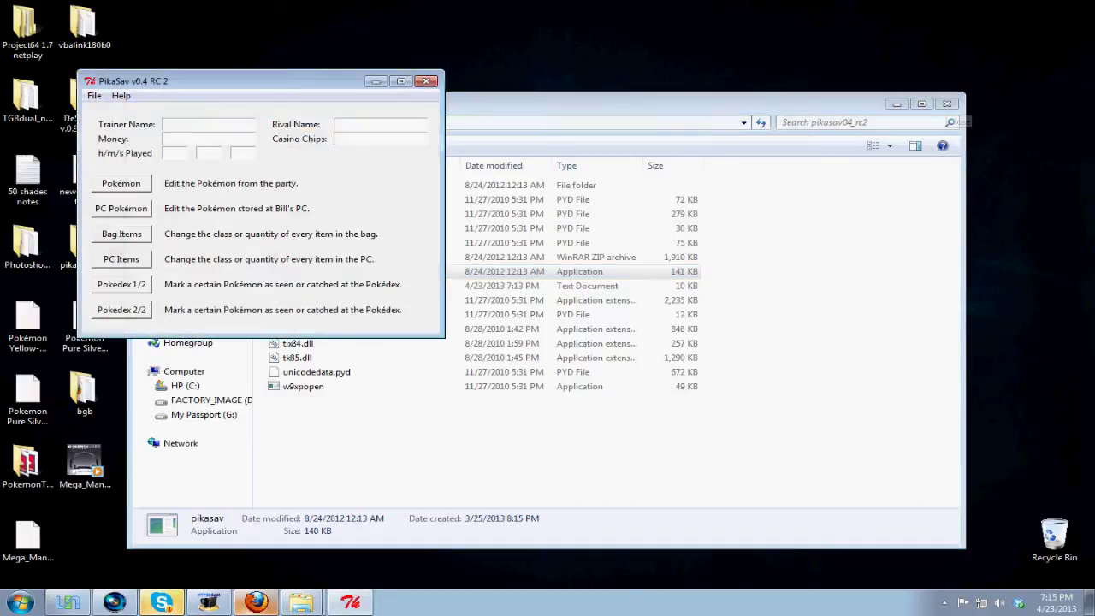
click(895, 103)
Start opening a SAV file and browse to the folders on the Desktop, moving the dialog clear of the main window.
click(94, 95)
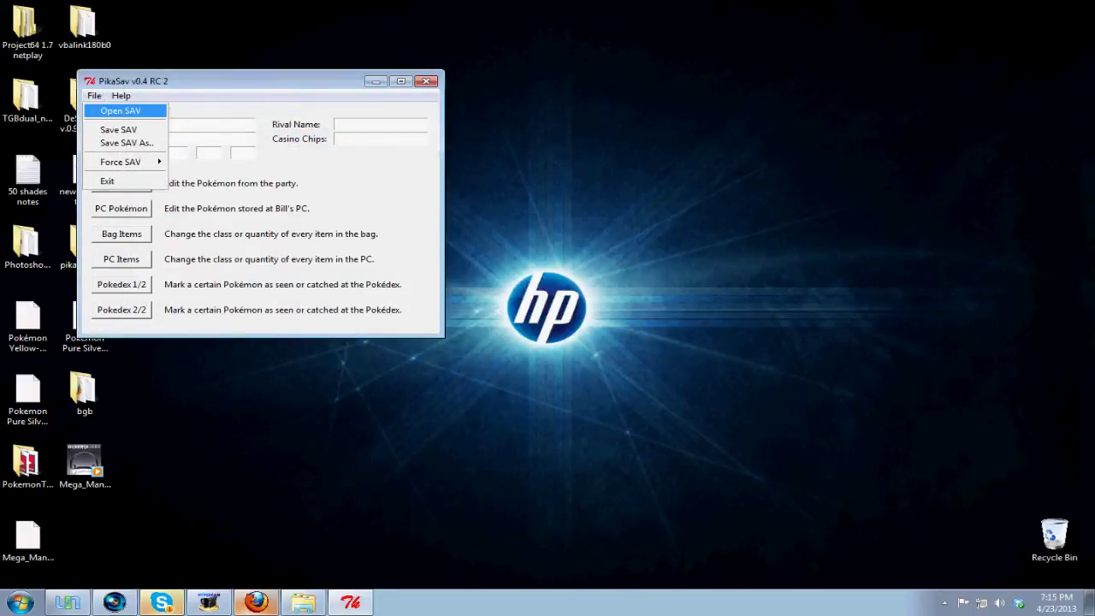
click(120, 110)
click(163, 134)
click(193, 214)
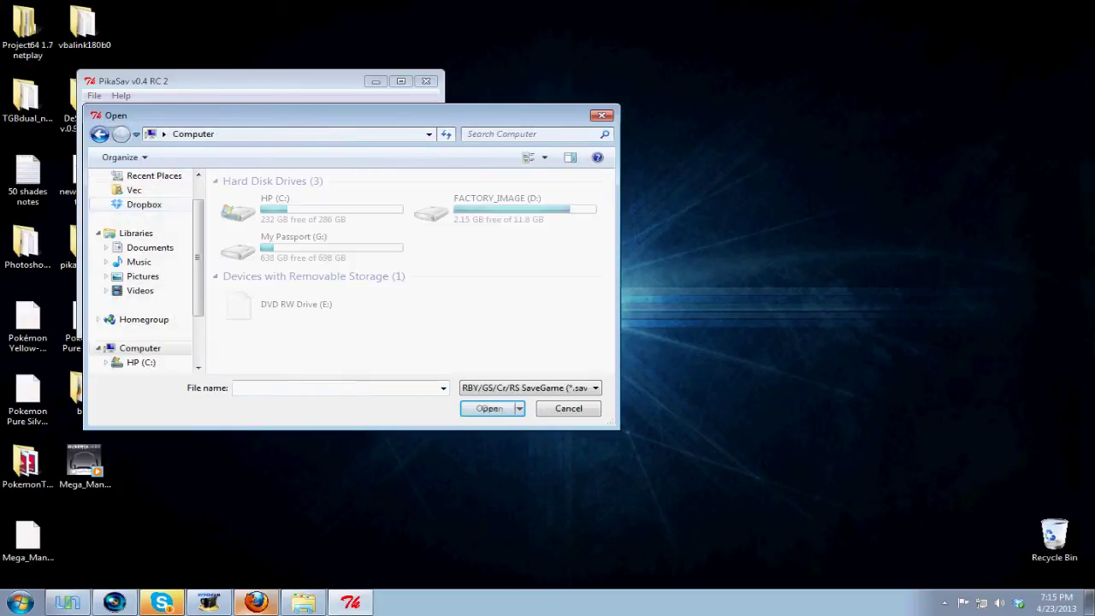
click(162, 134)
click(179, 199)
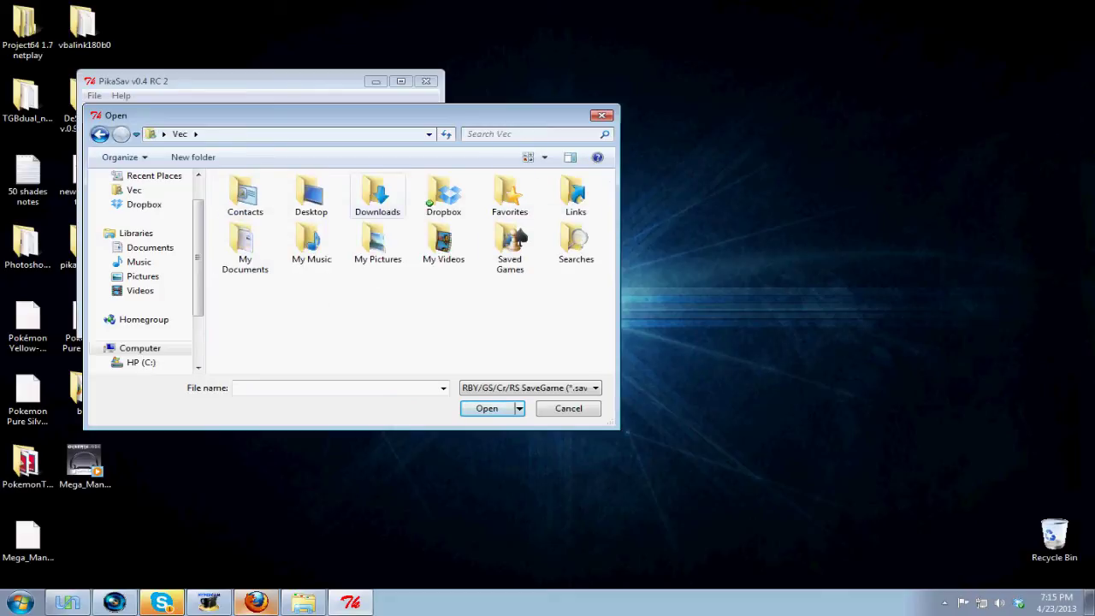
drag(257, 115, 704, 147)
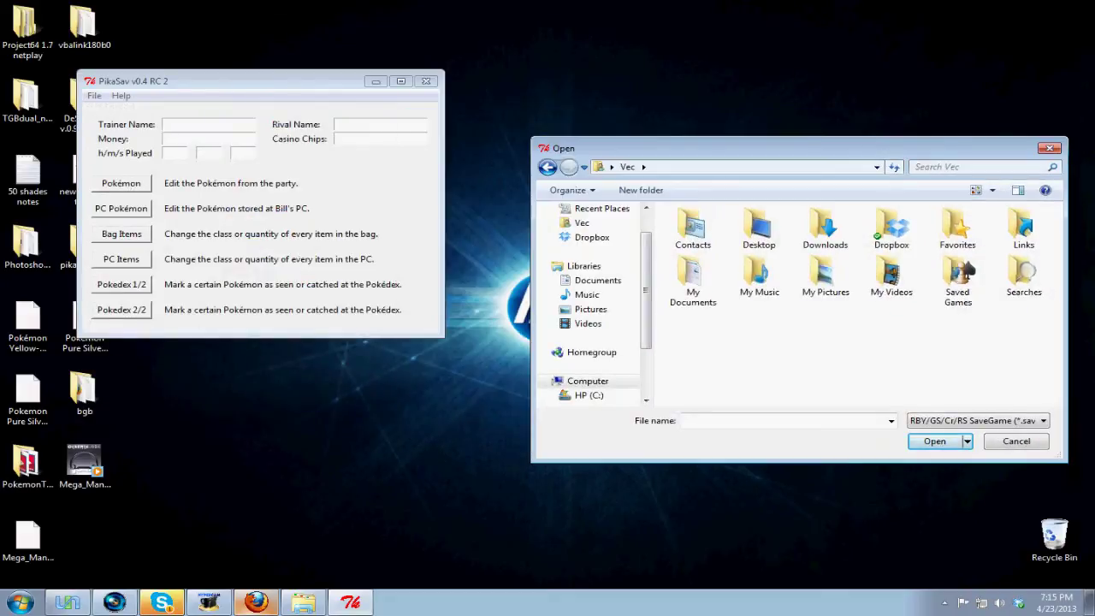
scroll(590, 226, up, 1)
click(596, 229)
click(612, 167)
click(627, 167)
click(610, 167)
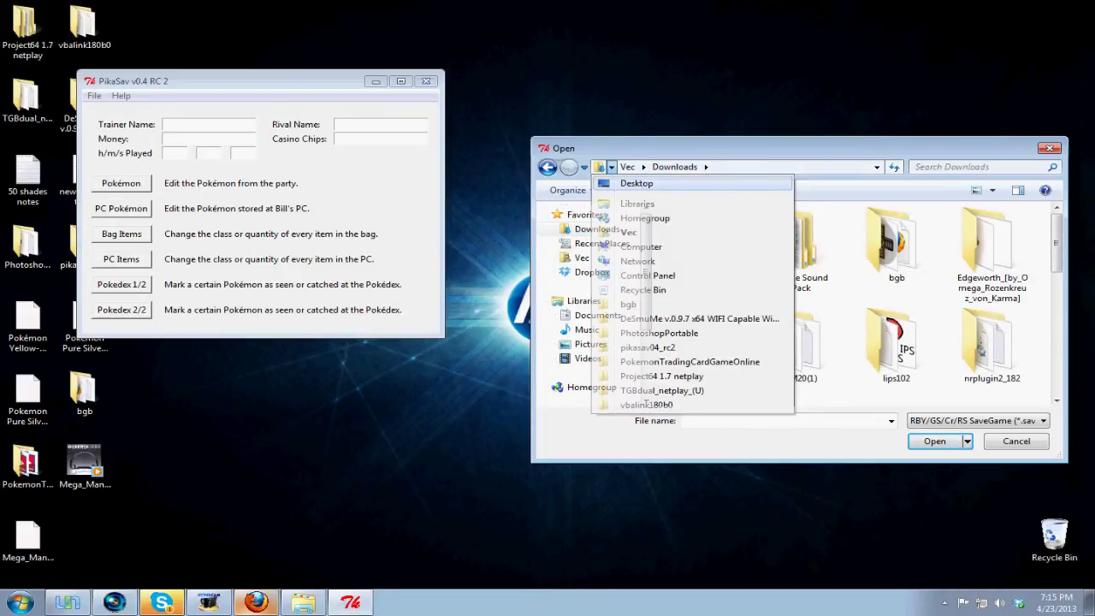
click(622, 178)
scroll(759, 261, down, 1)
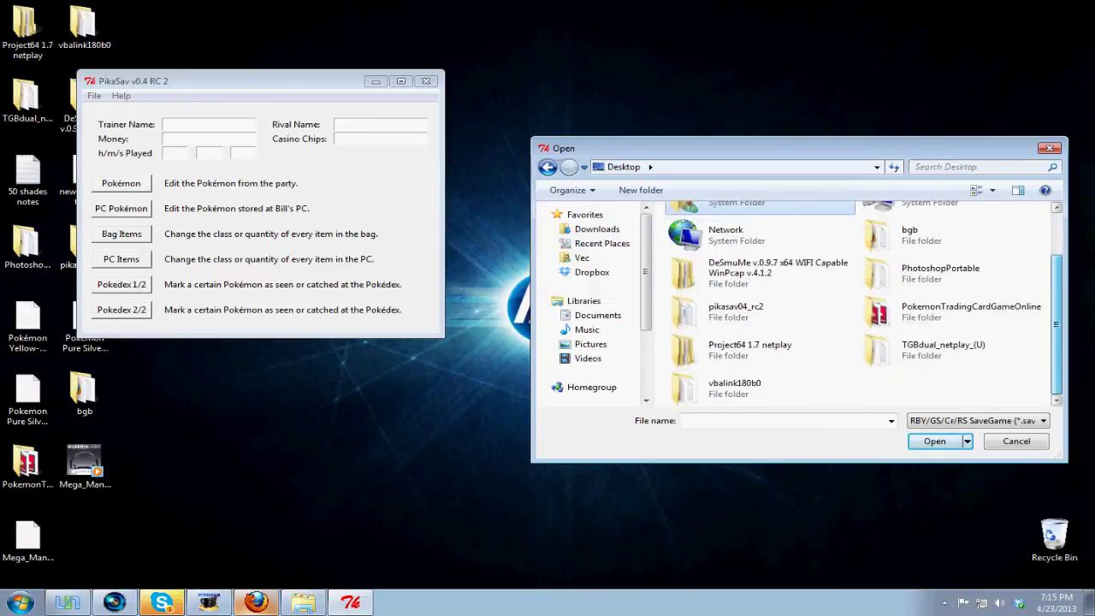
double_click(736, 349)
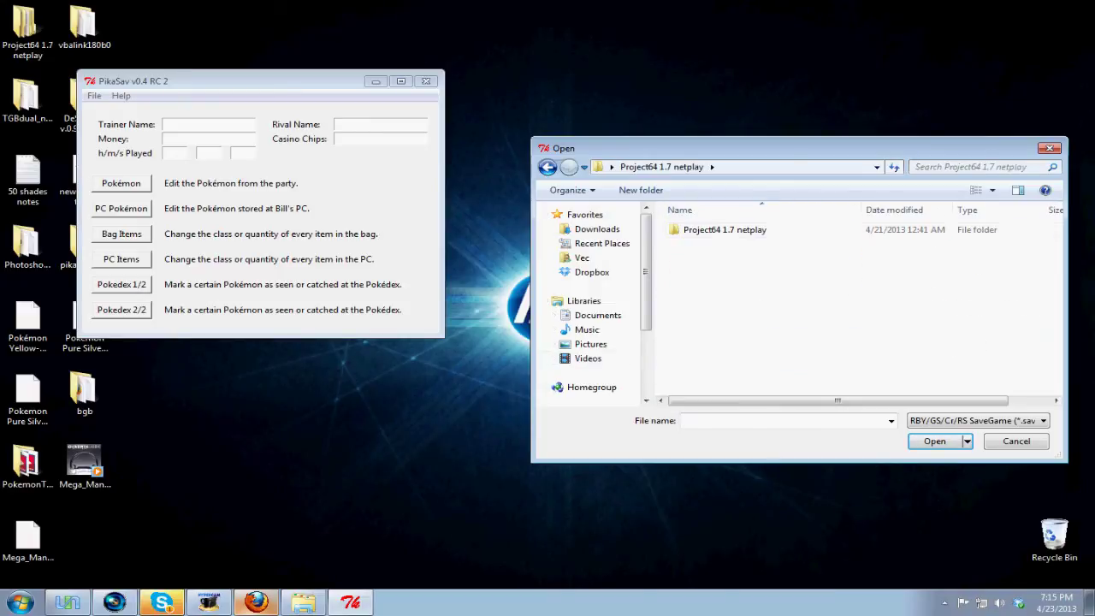
double_click(723, 229)
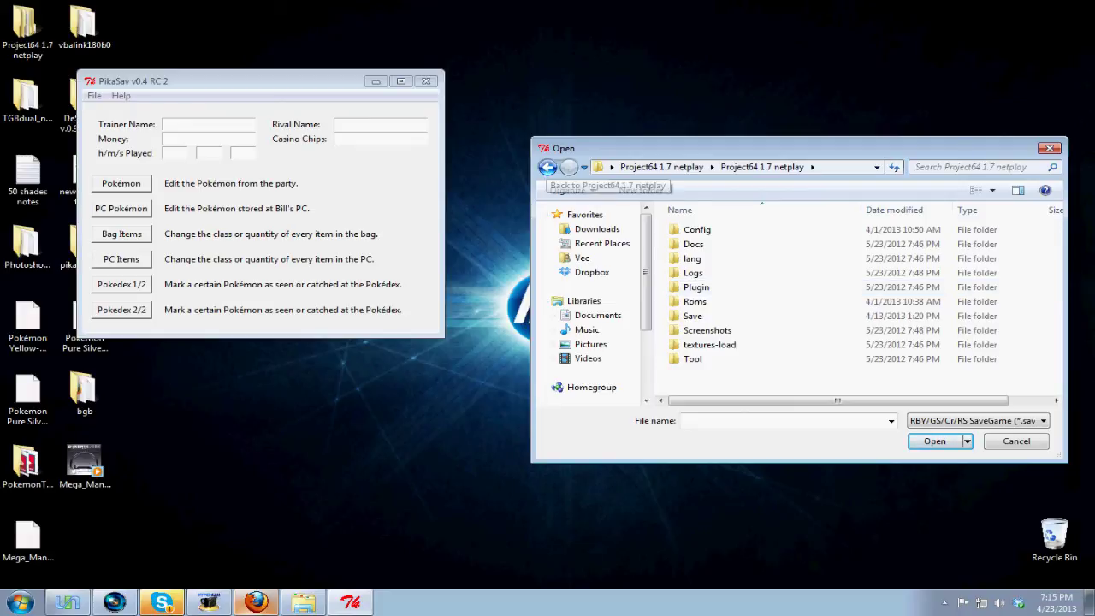
double_click(693, 316)
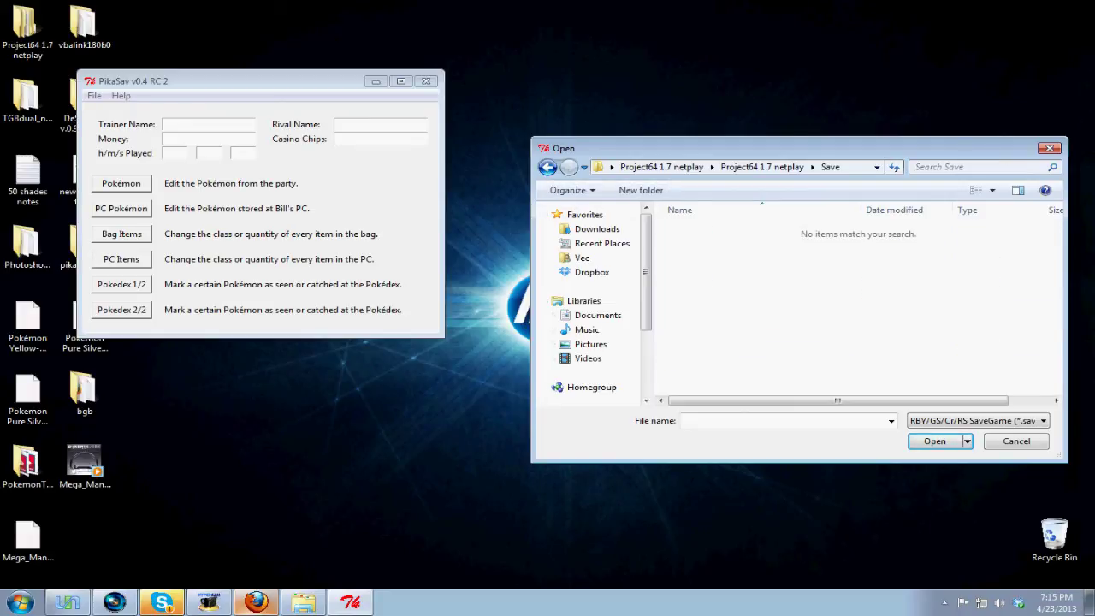
click(547, 167)
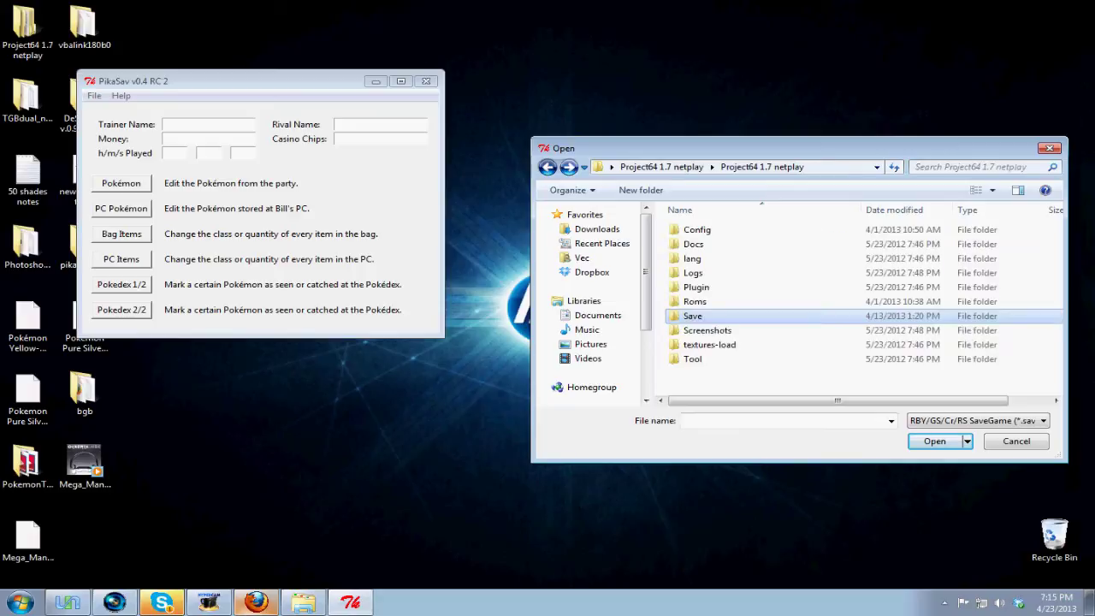
click(547, 167)
click(547, 167)
Open PNCYCrystal.sav from the TGBdual_netplay_(U)/save folder and move the PikaSav window to the middle of the desktop.
double_click(941, 385)
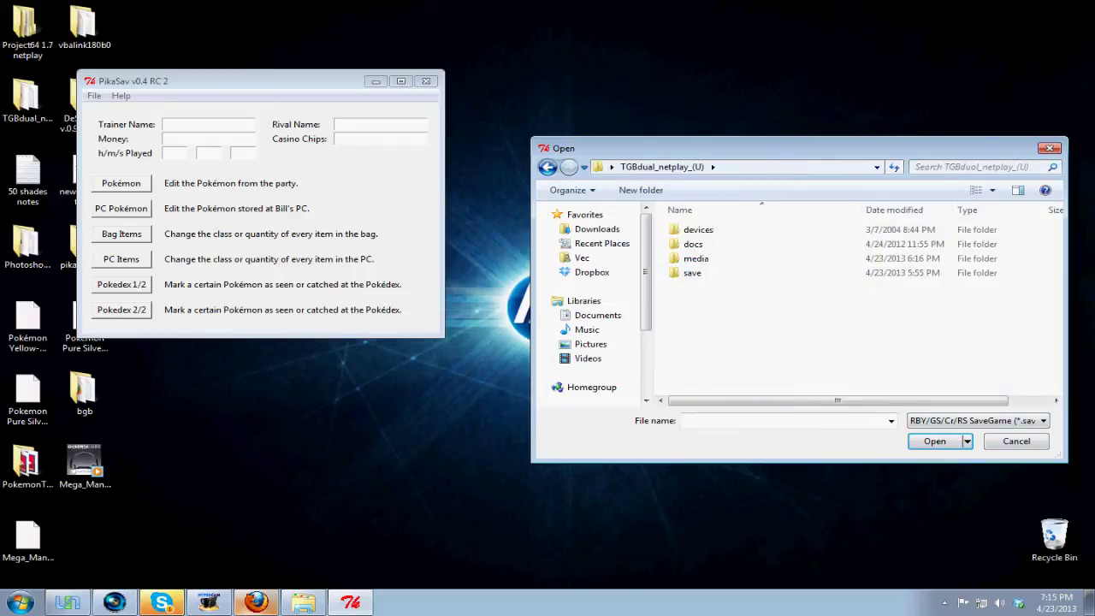
double_click(693, 272)
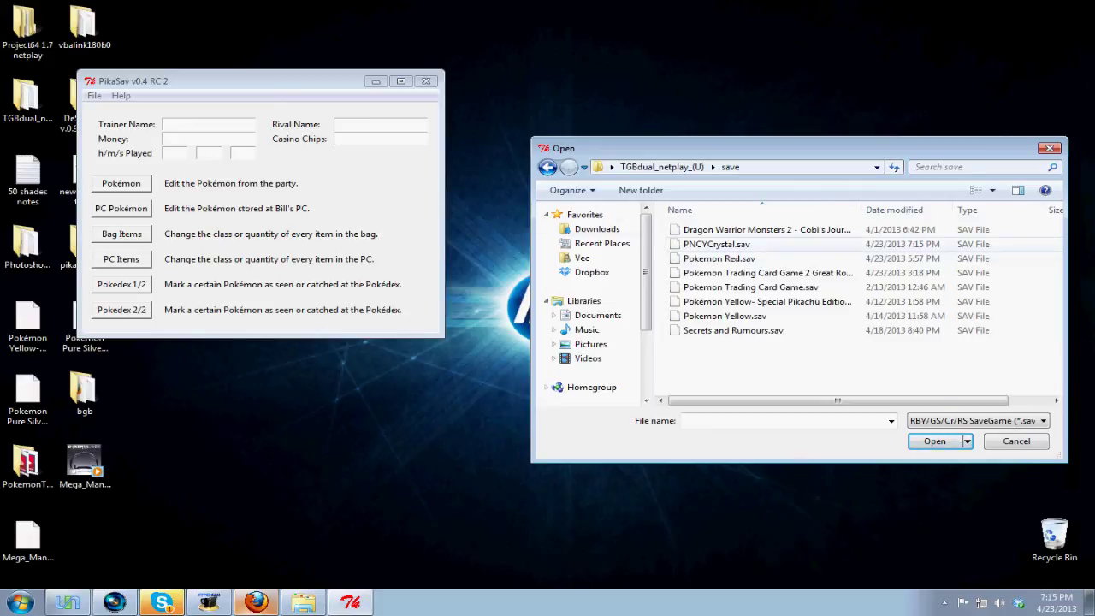
double_click(716, 244)
drag(257, 80, 573, 191)
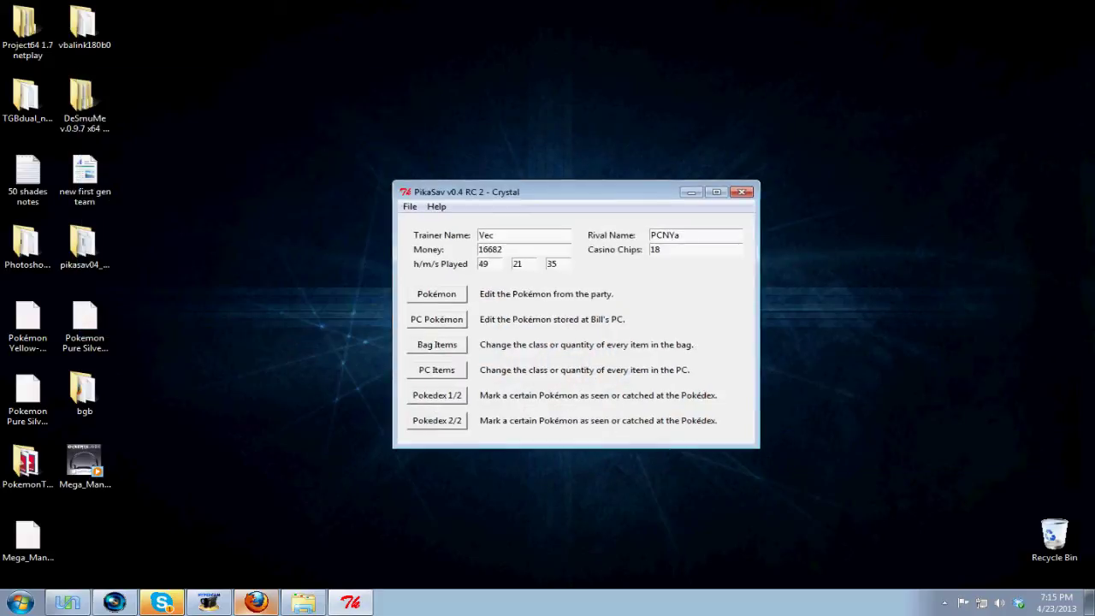
Bring up the PC Pokémon boxes and look into Box 4 and Box 3, returning to the box list.
click(436, 319)
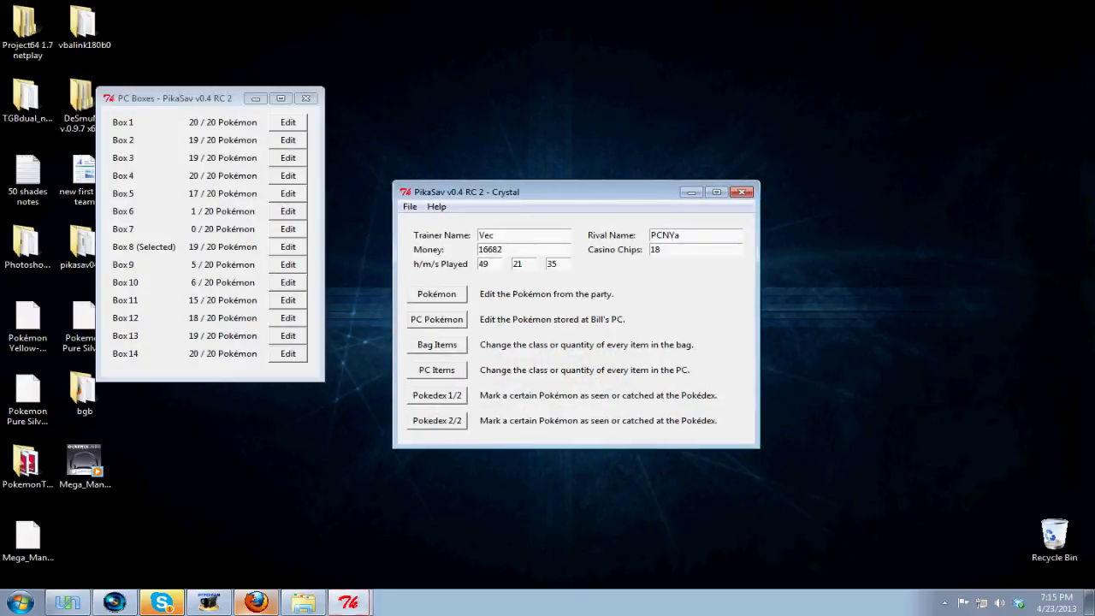
click(288, 175)
click(354, 114)
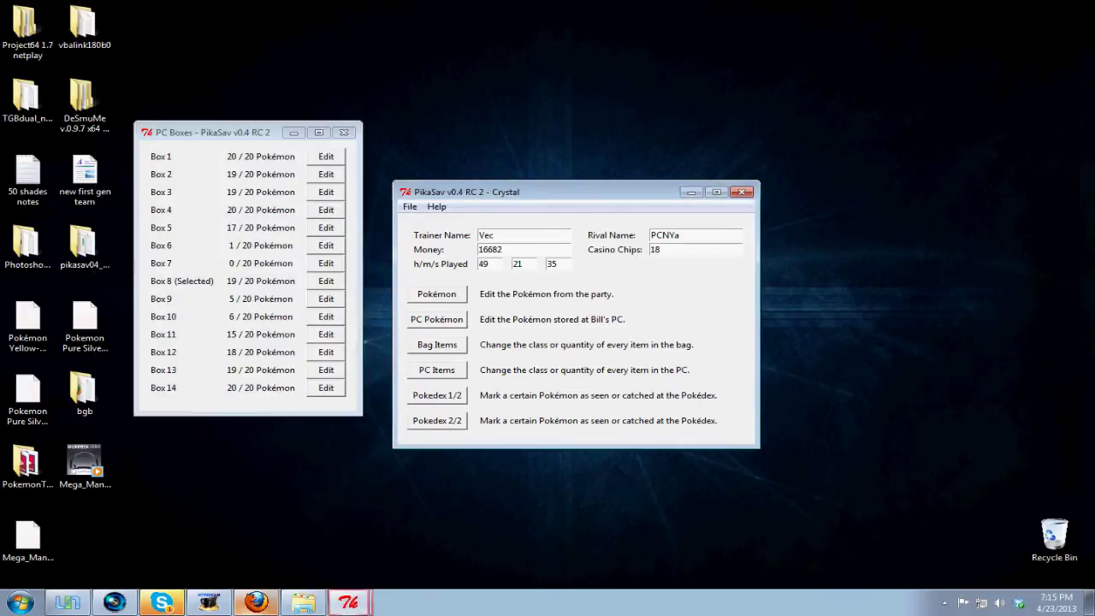
click(326, 193)
click(389, 148)
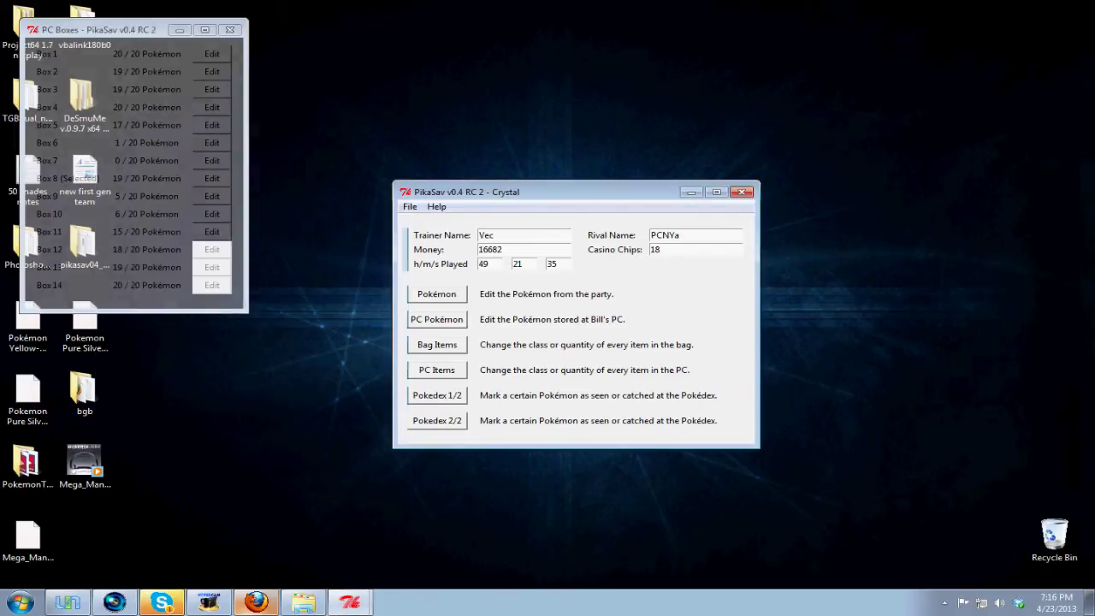
Bring up Box 2's first Pokémon, Vaporeon, for editing, place the windows side by side and minimise the main PikaSav window.
click(212, 72)
click(212, 72)
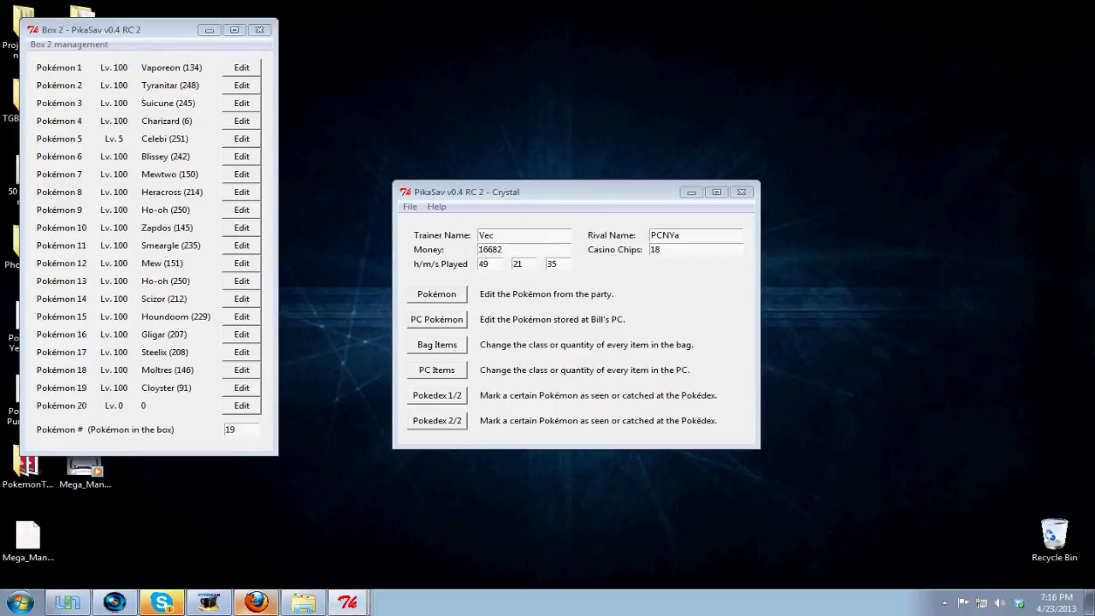
click(242, 65)
drag(266, 46, 689, 245)
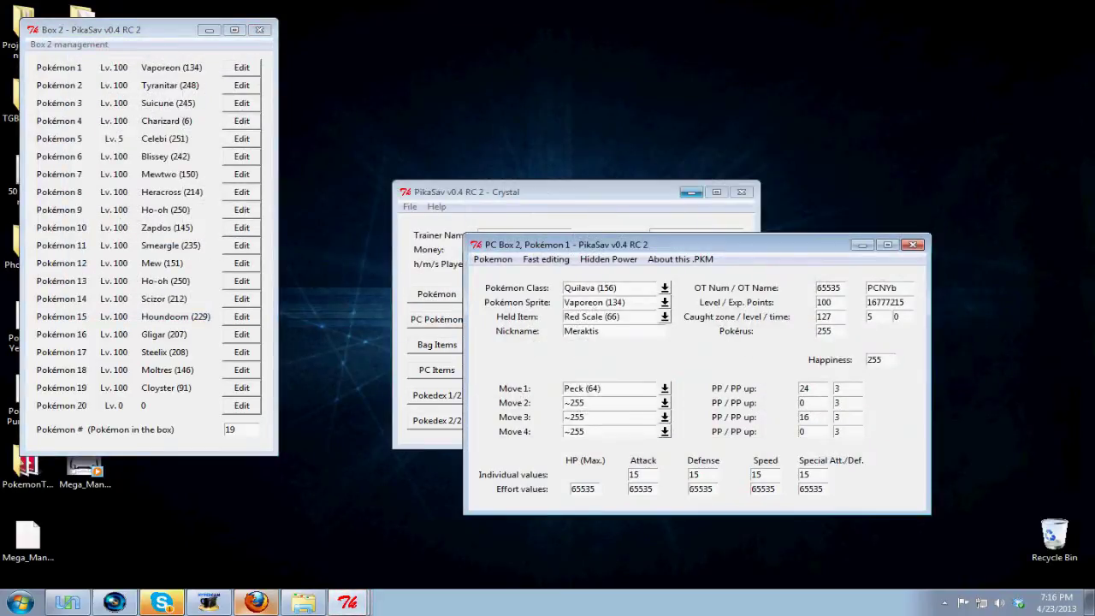
click(691, 192)
drag(102, 29, 237, 92)
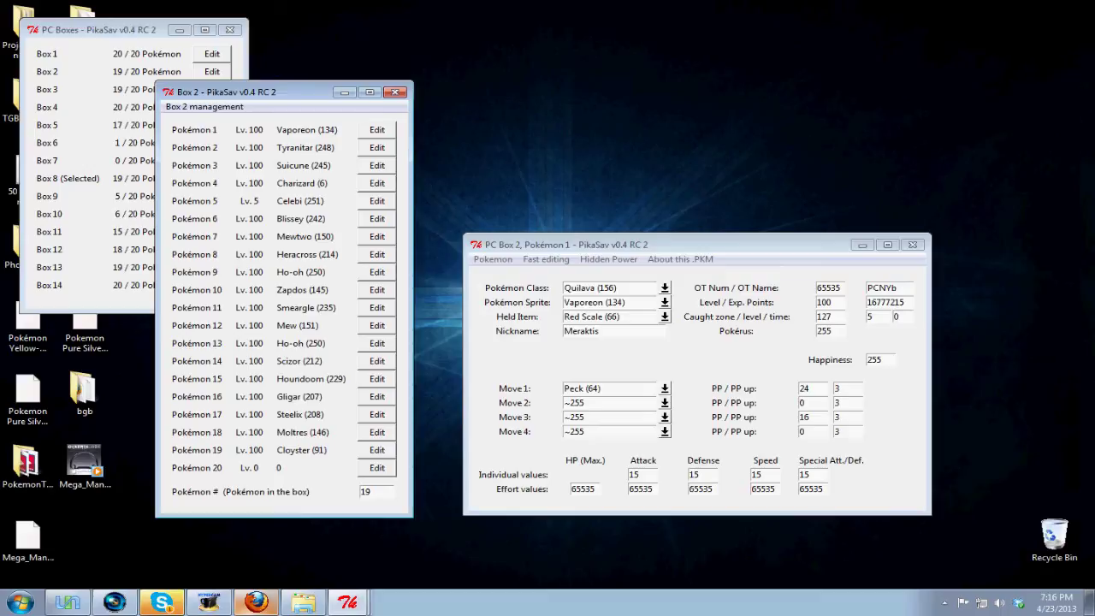
Empty the first slot of Box 2 by starting its Pokémon from scratch, set the box's Pokémon count to 18 and finish editing.
click(616, 287)
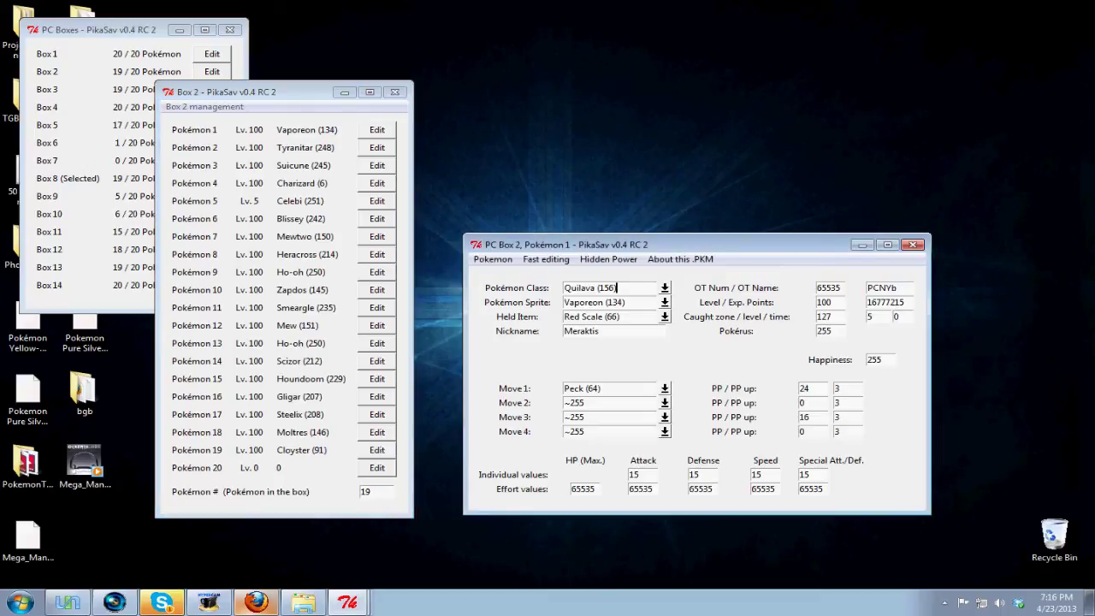
key(Tab)
key(Tab)
key(Tab)
click(493, 259)
click(521, 274)
key(Return)
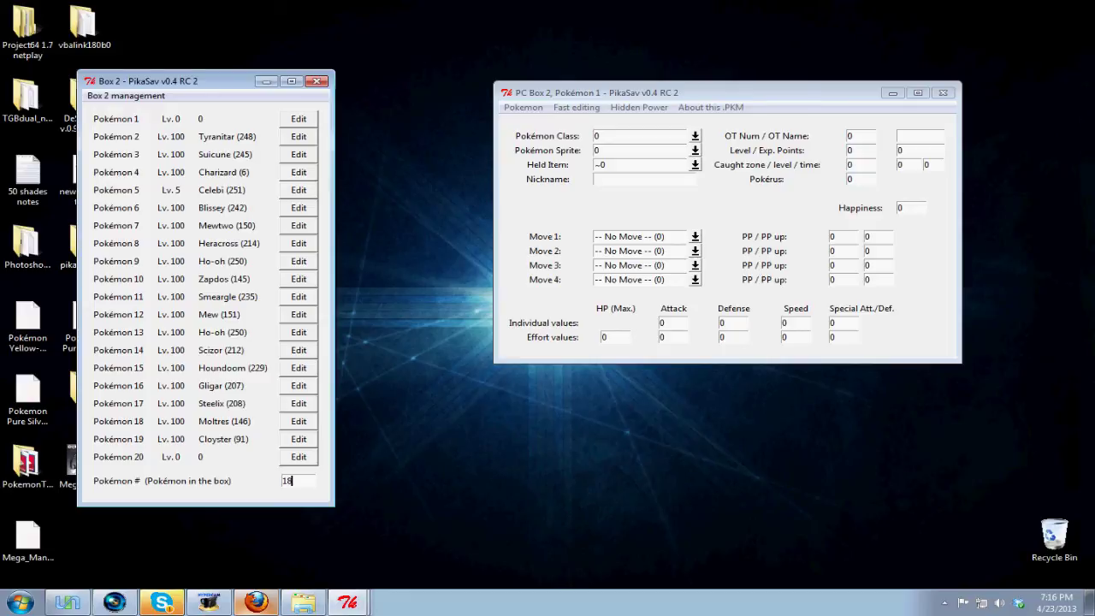
click(318, 80)
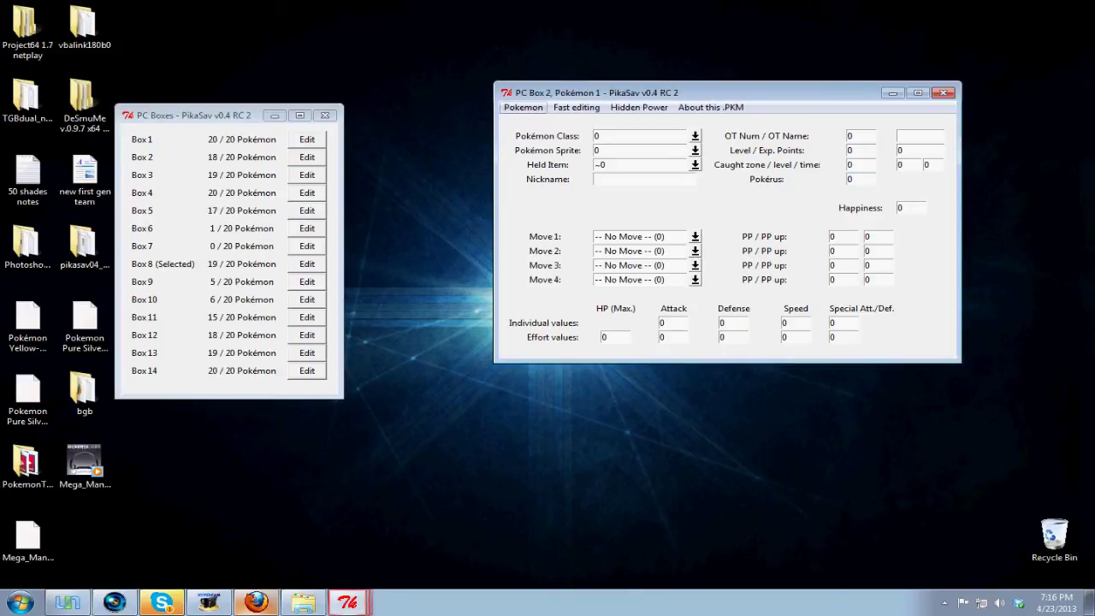
click(523, 107)
click(531, 171)
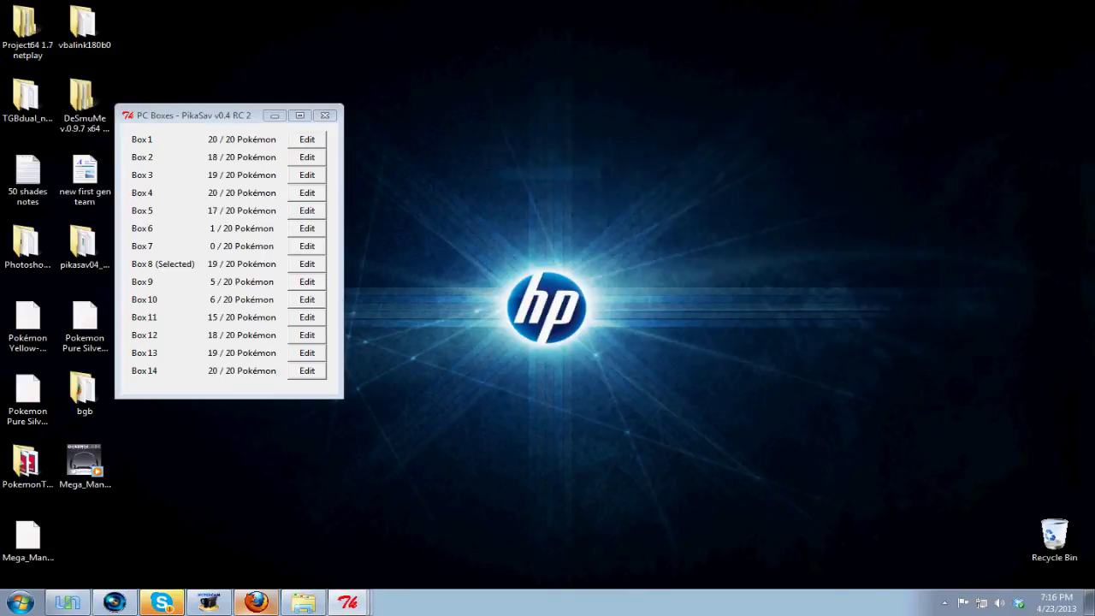
Close the PC box list, save the SAV from the restored main window and exit PikaSav, dismissing its log notice.
click(324, 115)
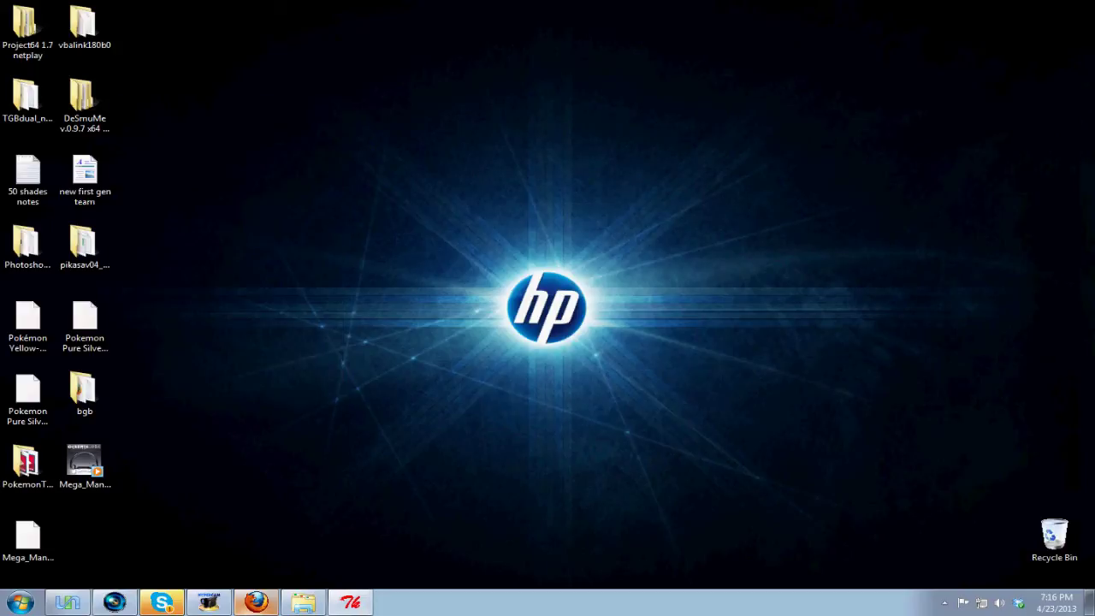
click(348, 602)
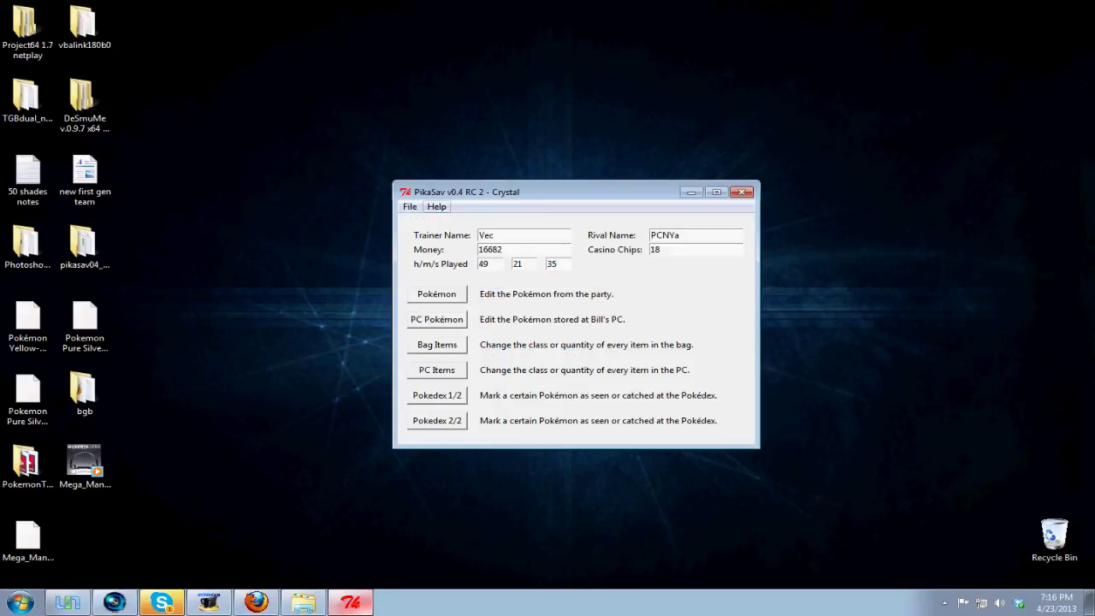
click(409, 206)
click(433, 240)
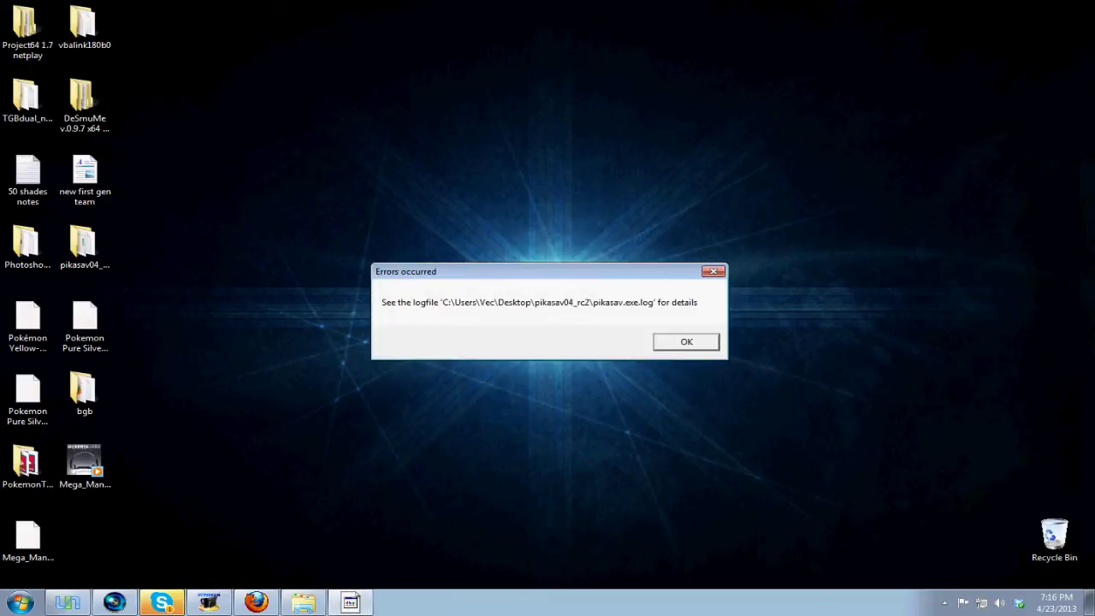
key(Return)
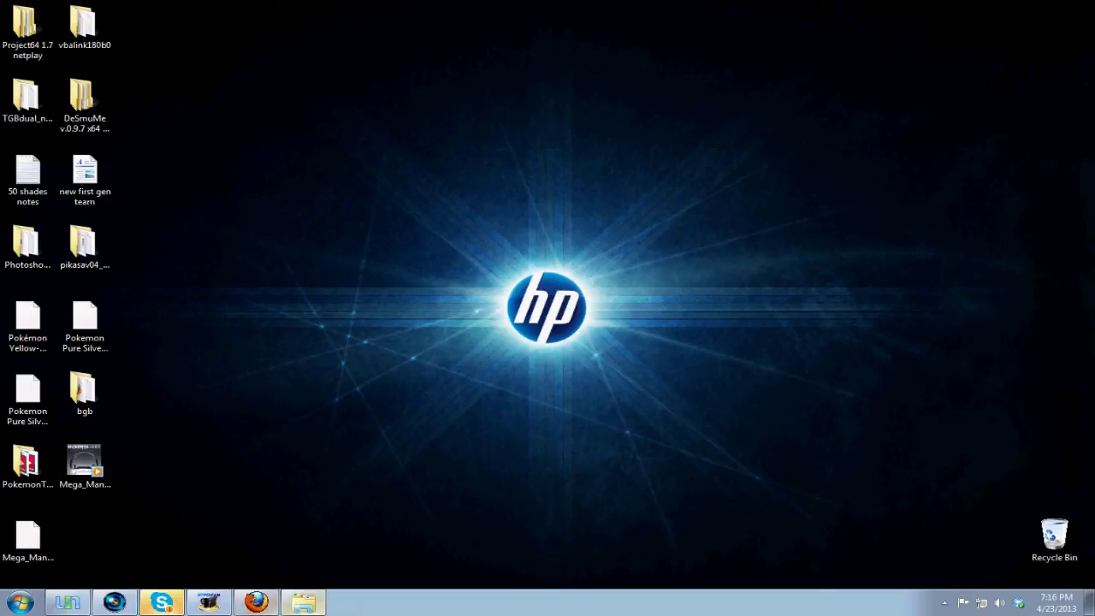
Close the TGBdual_netplay_(U) folder window and launch PikaSav again from the pikasav04_rc2 desktop folder.
click(304, 603)
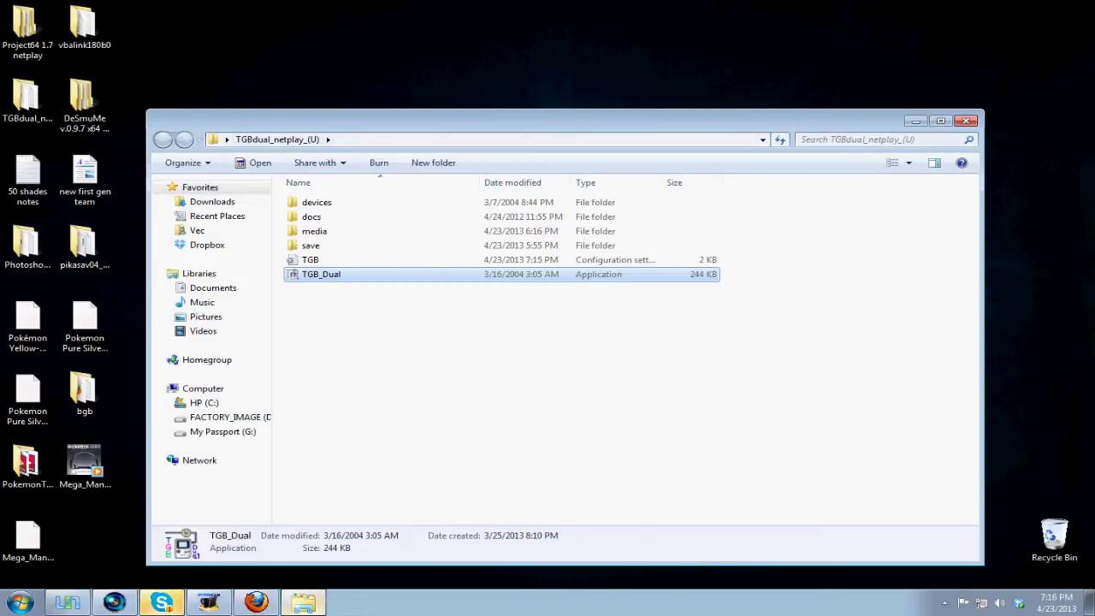
click(966, 120)
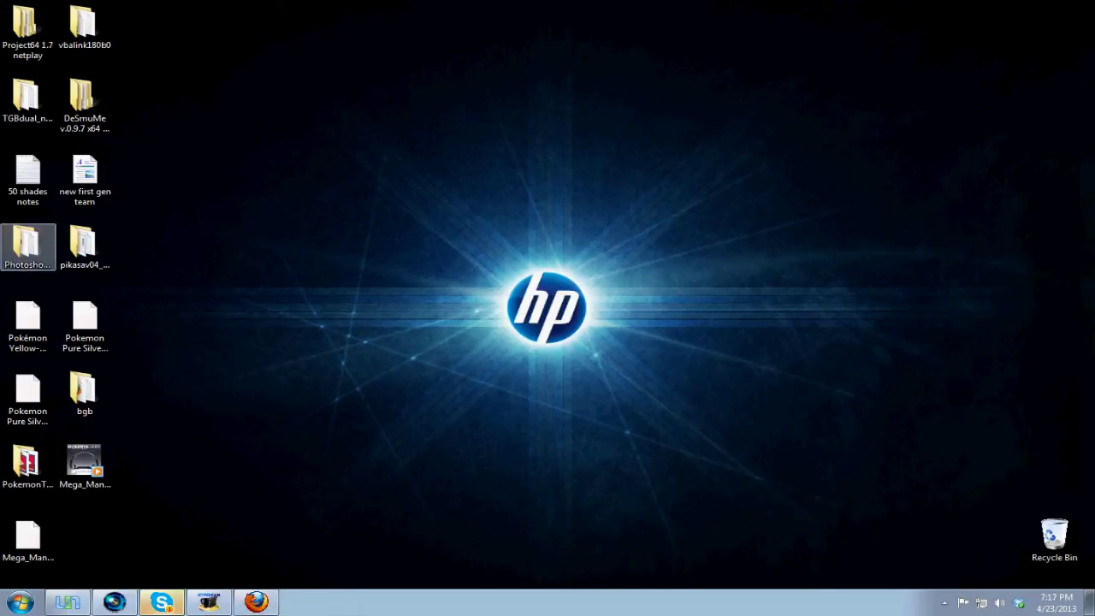
double_click(83, 245)
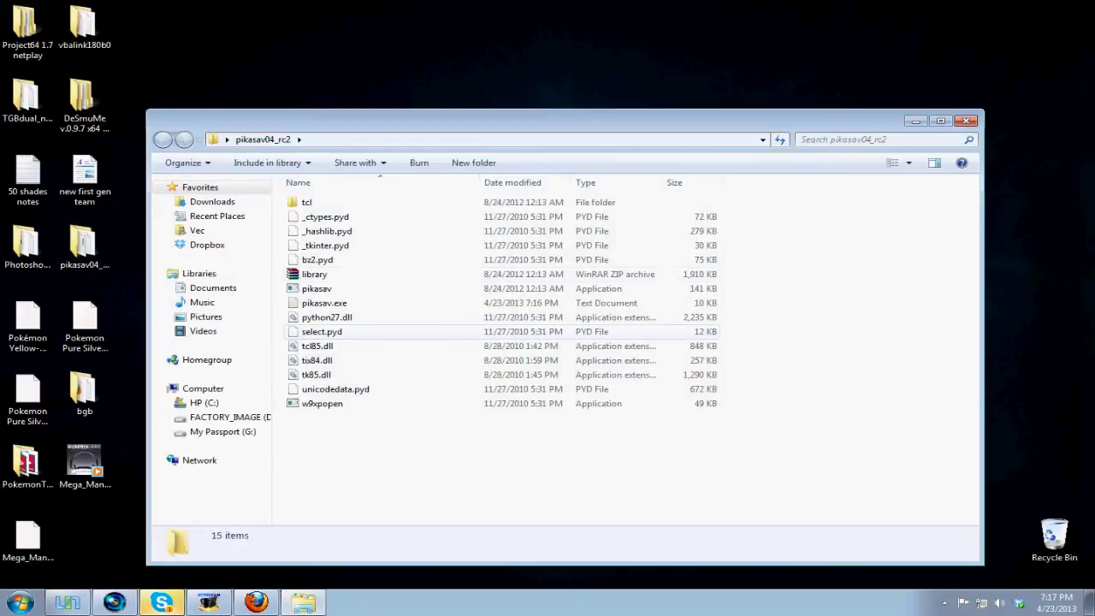
double_click(316, 289)
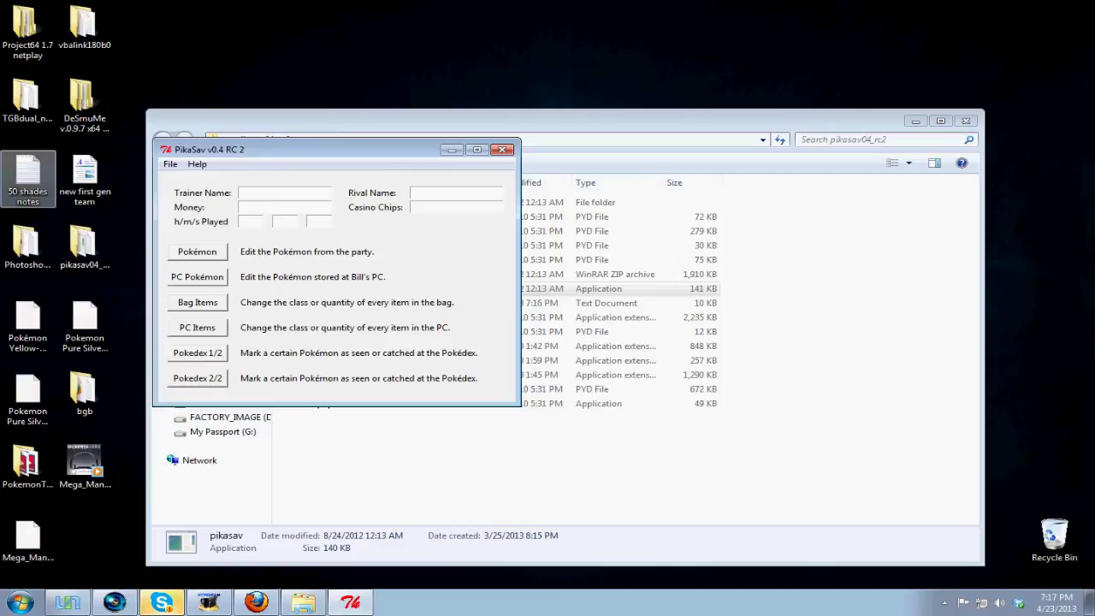
Open PNCYCrystal.sav from the save folder inside TGBdual_netplay_(U) on the Desktop.
click(170, 163)
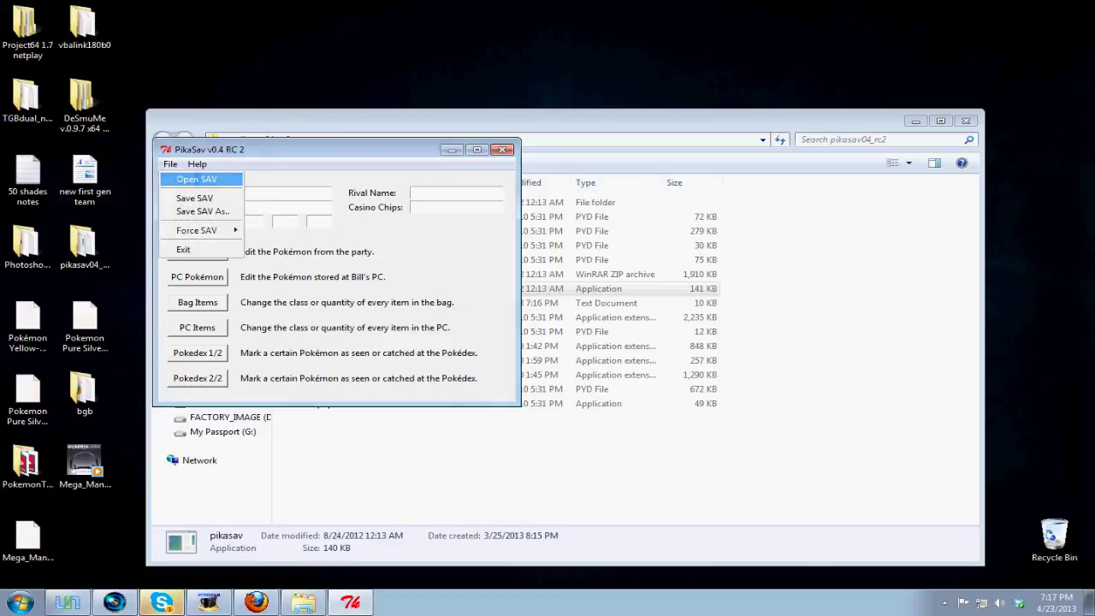
click(197, 179)
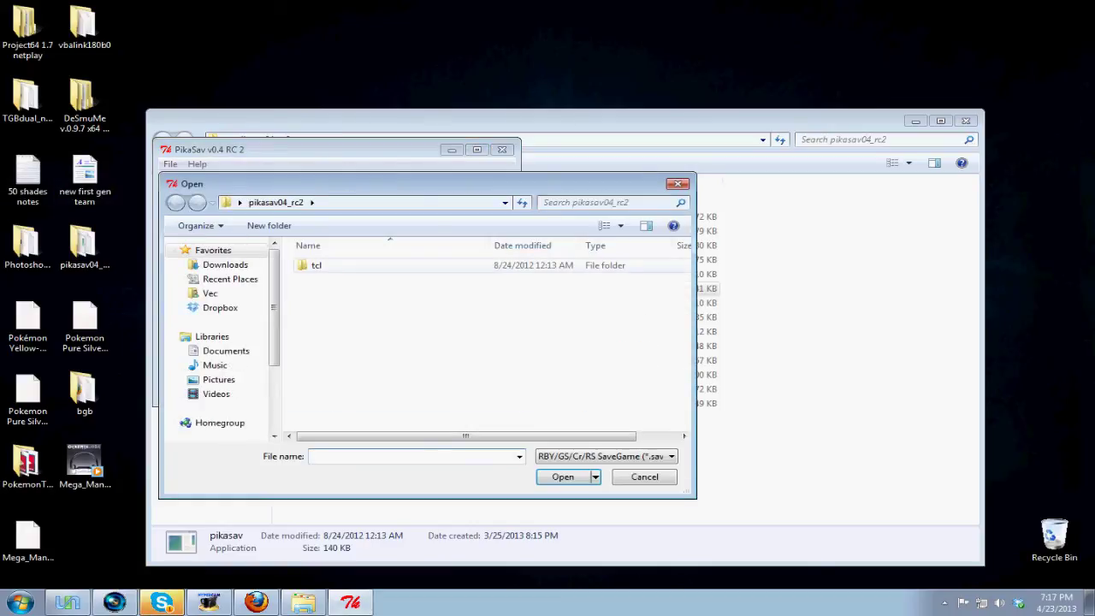
click(239, 202)
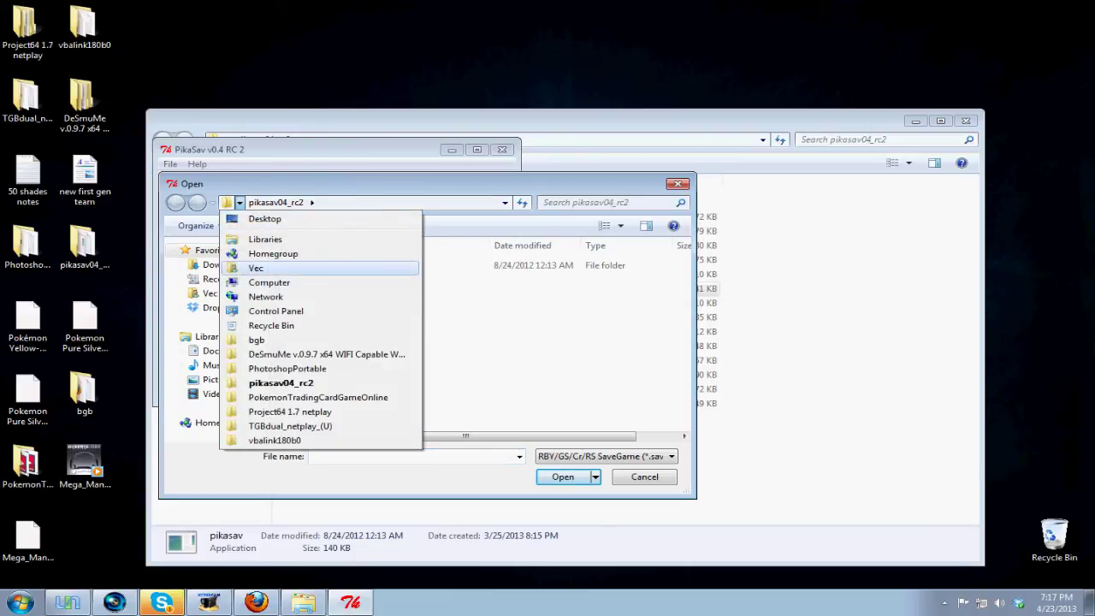
click(274, 268)
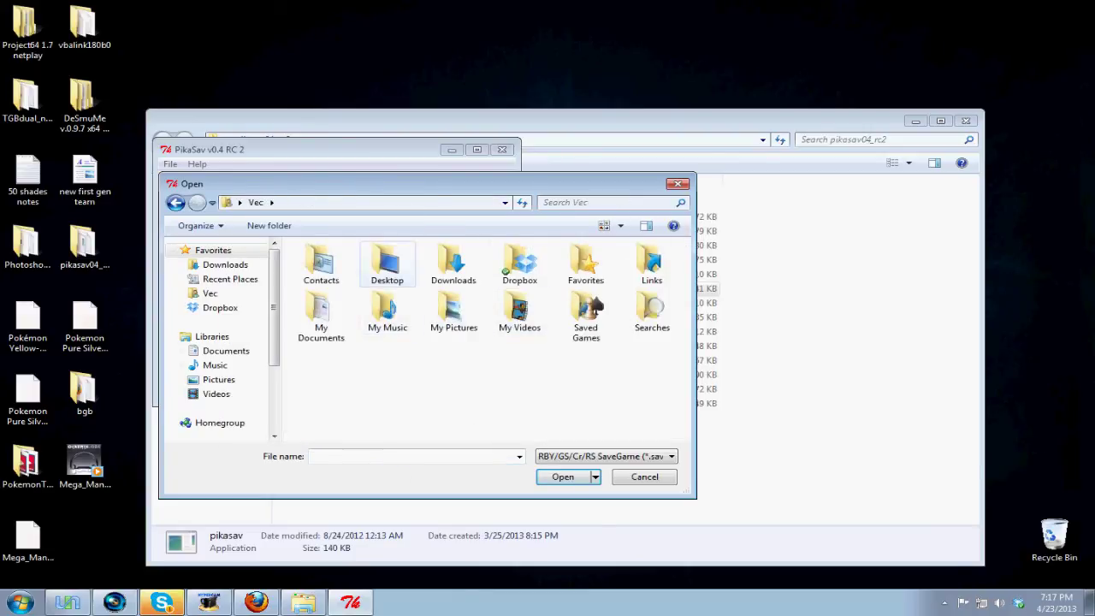
double_click(387, 265)
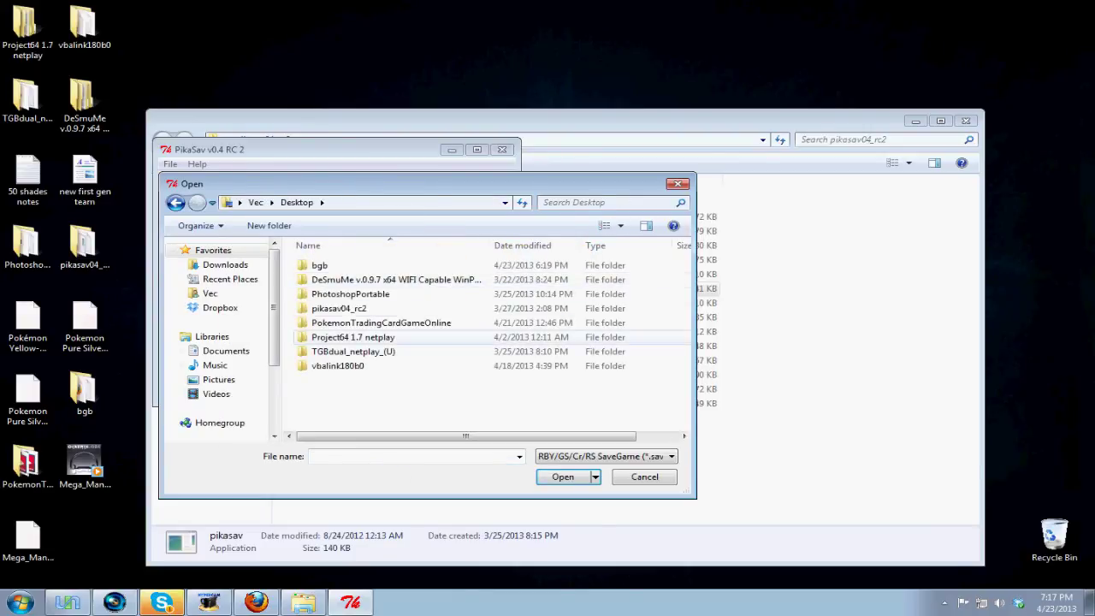
double_click(352, 350)
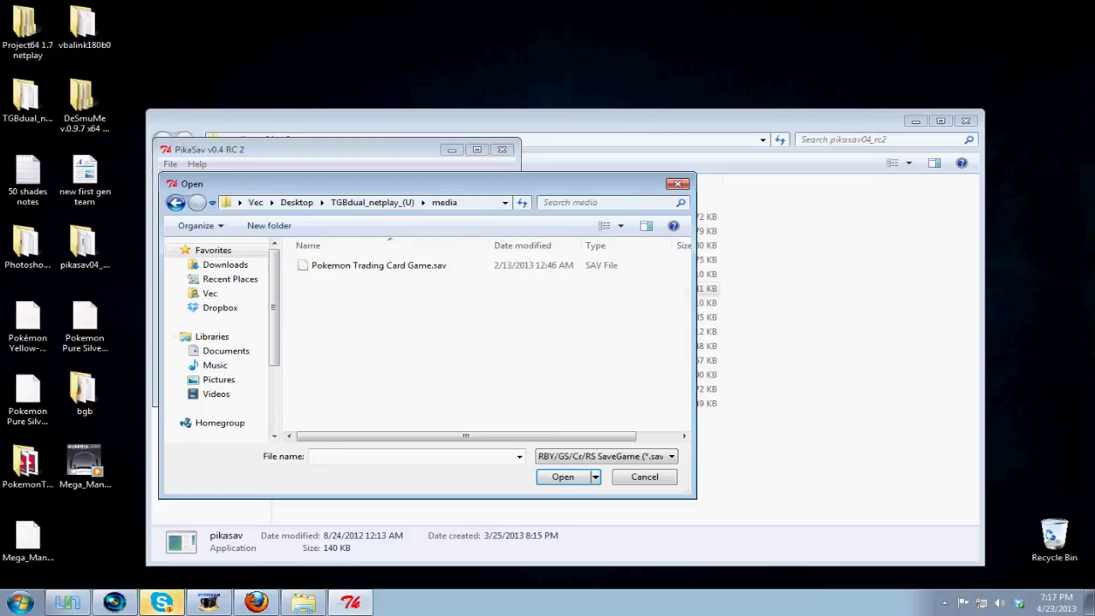
click(175, 202)
click(320, 308)
key(Return)
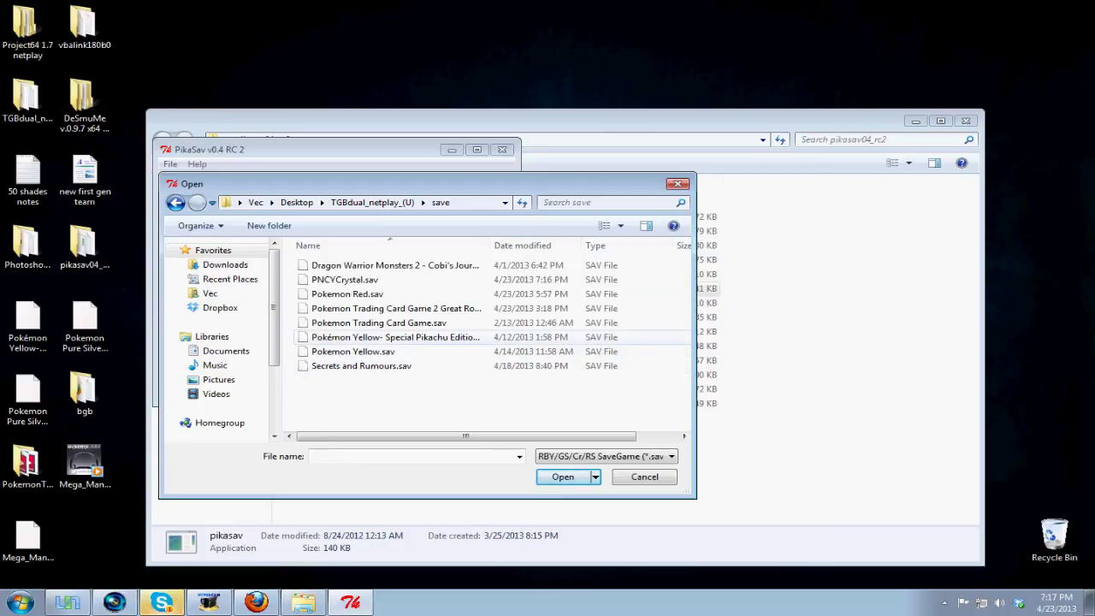
double_click(345, 279)
Bring up party Pokémon 1, Zapdos, for editing, view its Hidden Power types and clear the other windows out of the way.
click(197, 252)
click(237, 51)
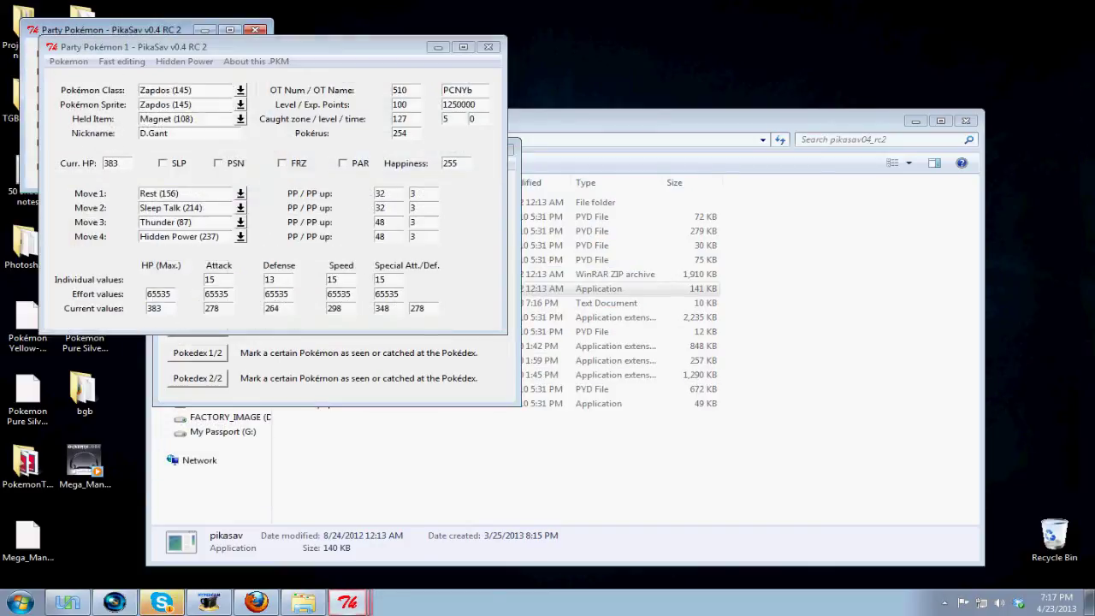
click(184, 60)
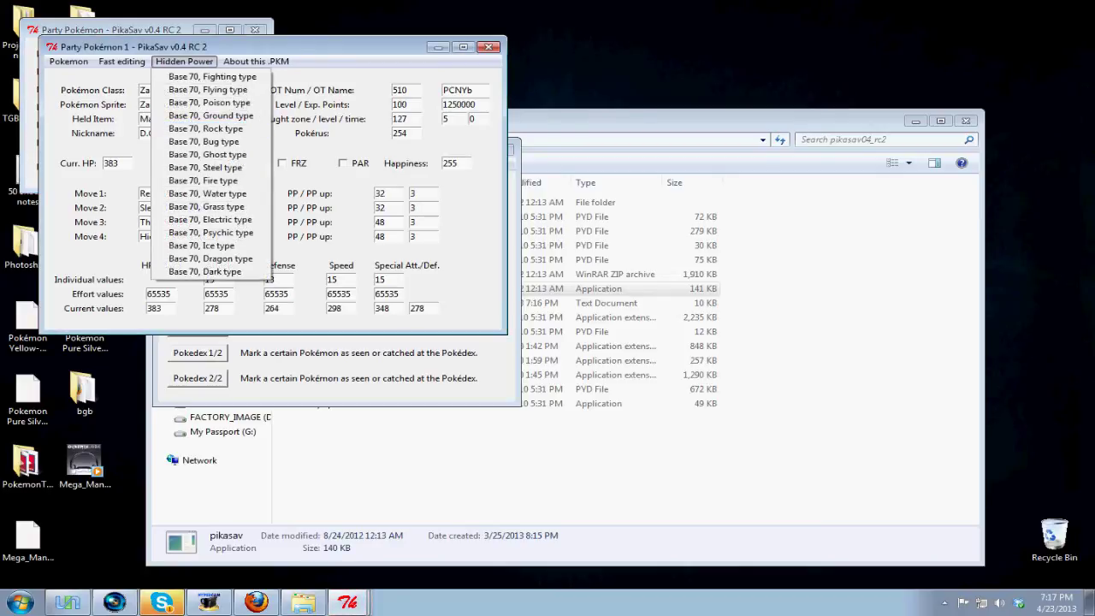
click(201, 222)
click(205, 30)
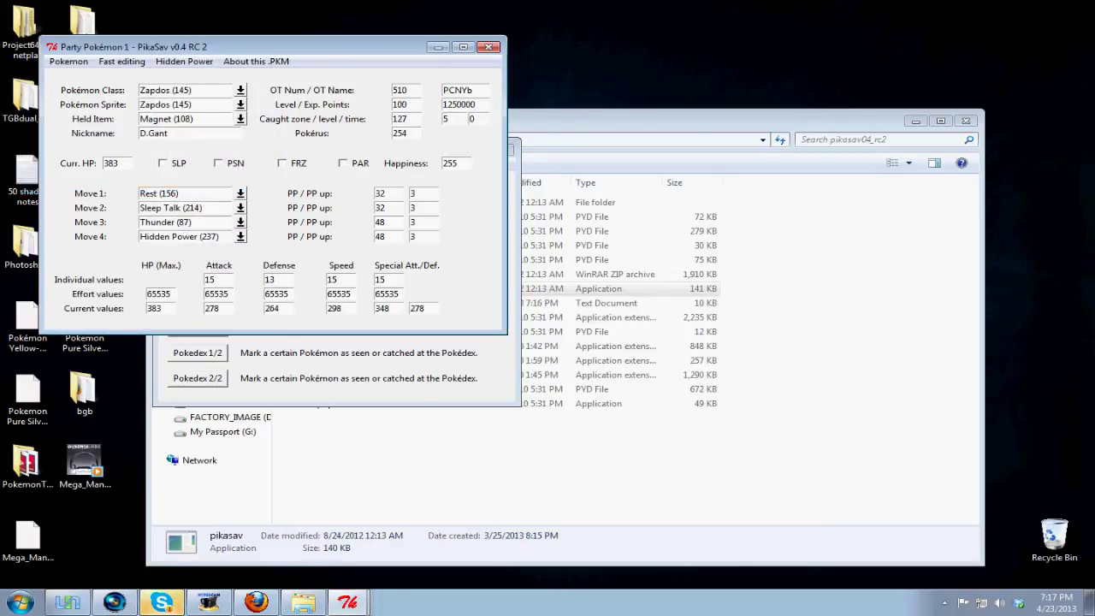
click(915, 121)
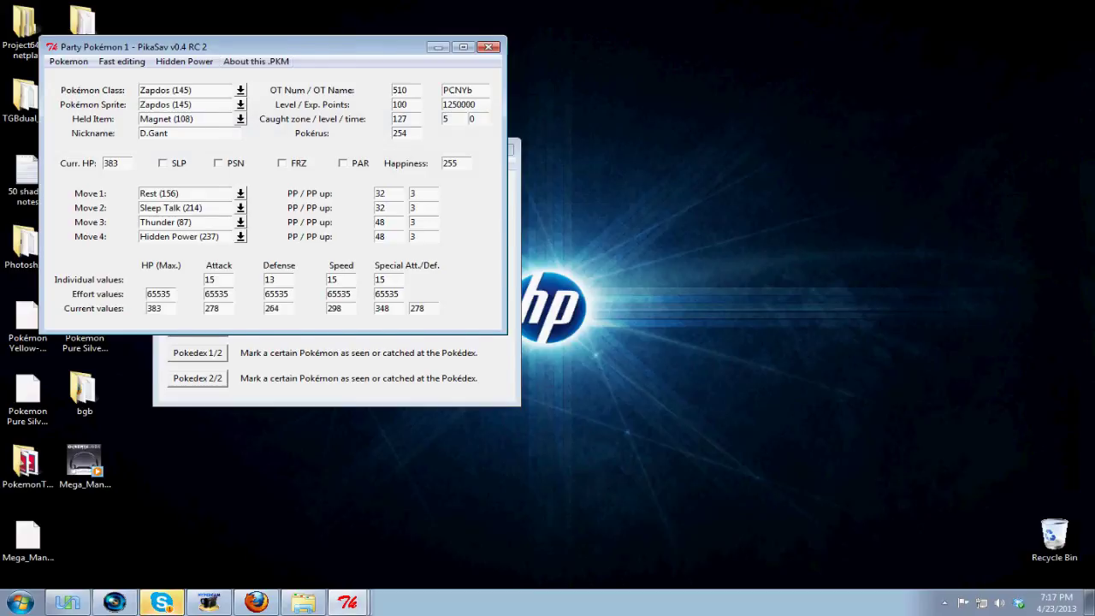
drag(257, 46, 678, 165)
click(451, 149)
Set the party Zapdos's Hidden Power to Base 70, Flying type and reposition its editing window.
click(605, 179)
click(628, 207)
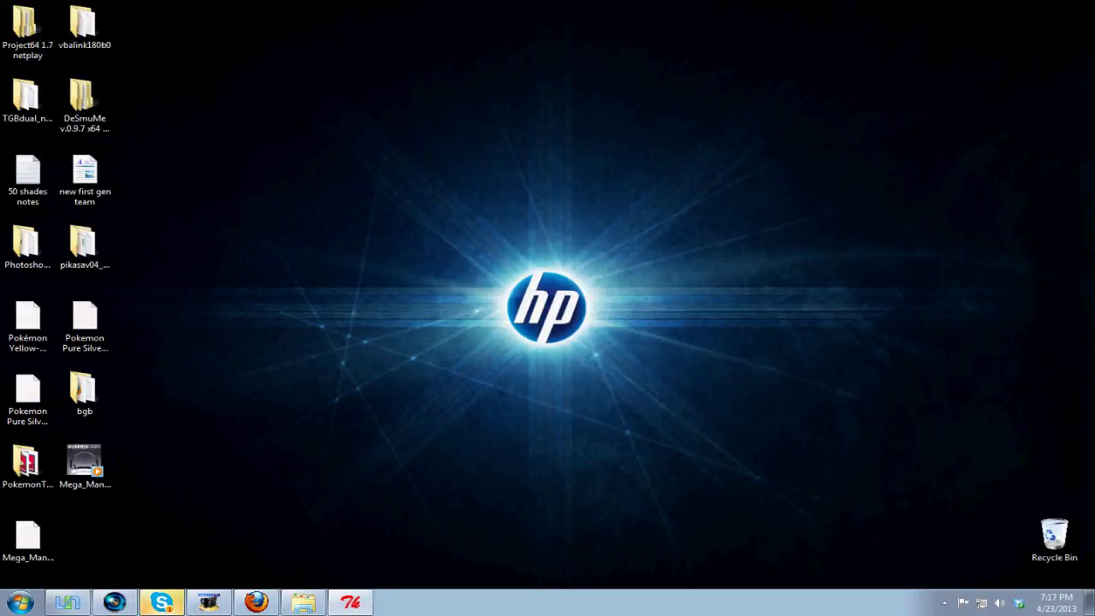
drag(282, 63, 664, 183)
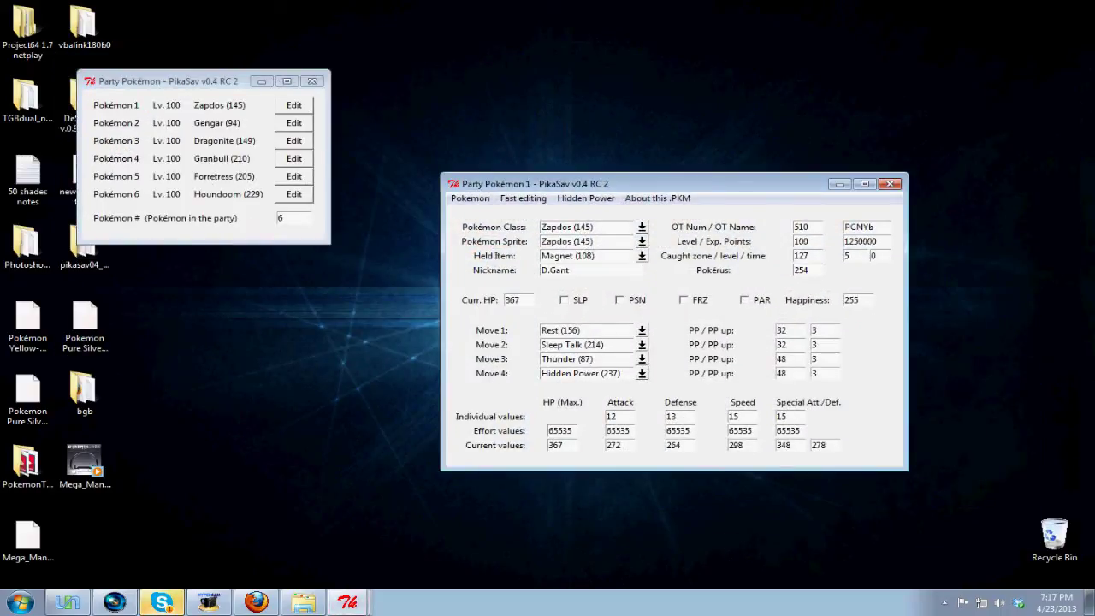
Apply MAX EVERYTHING to the party Zapdos and move its window clear of the party list.
click(522, 197)
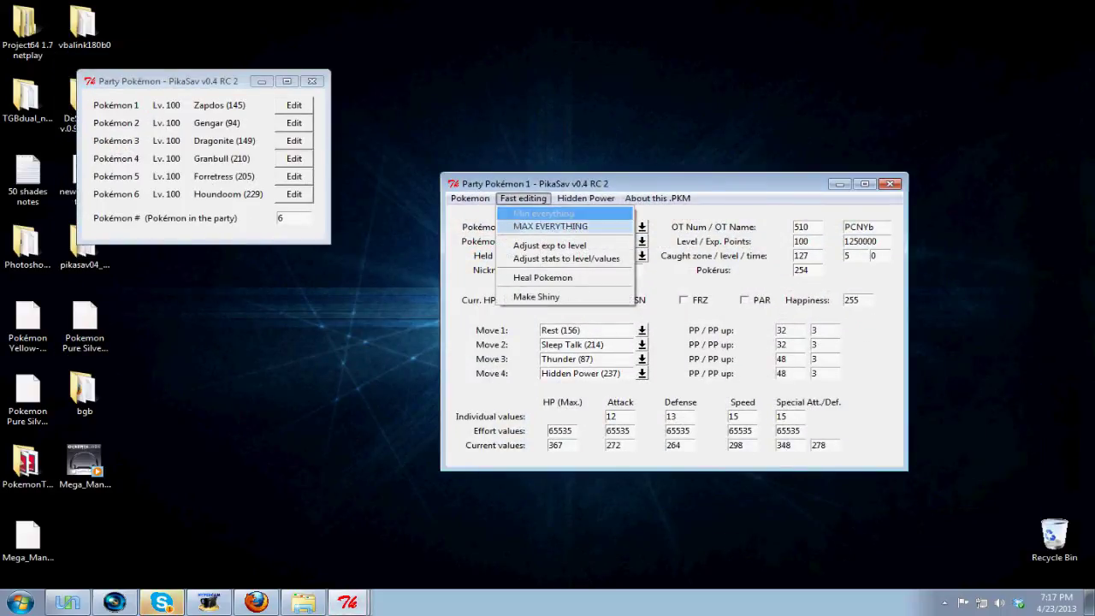
click(549, 225)
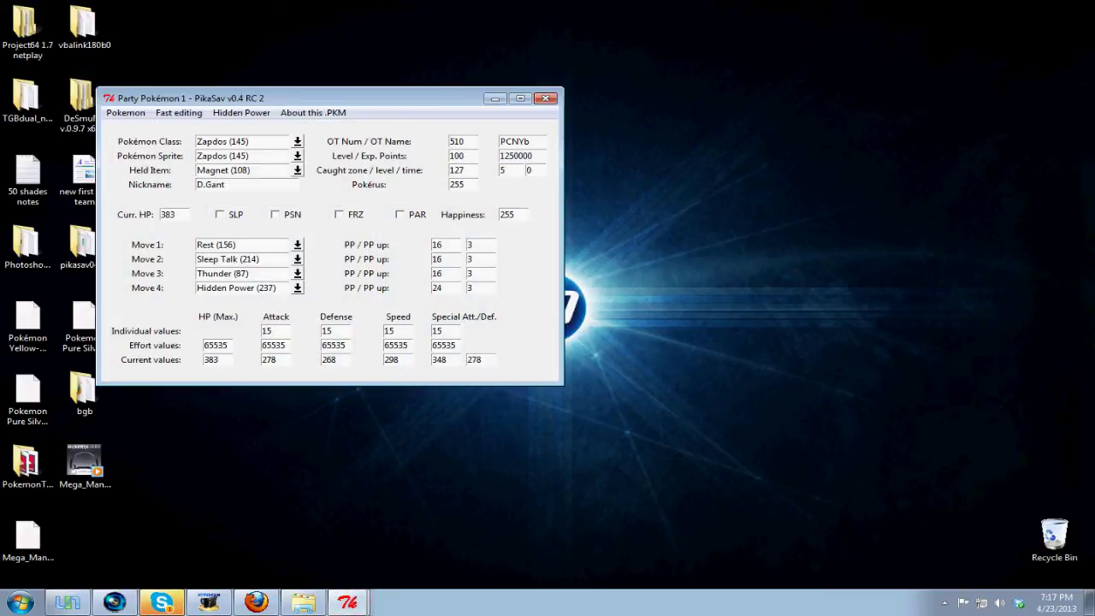
drag(330, 97, 418, 92)
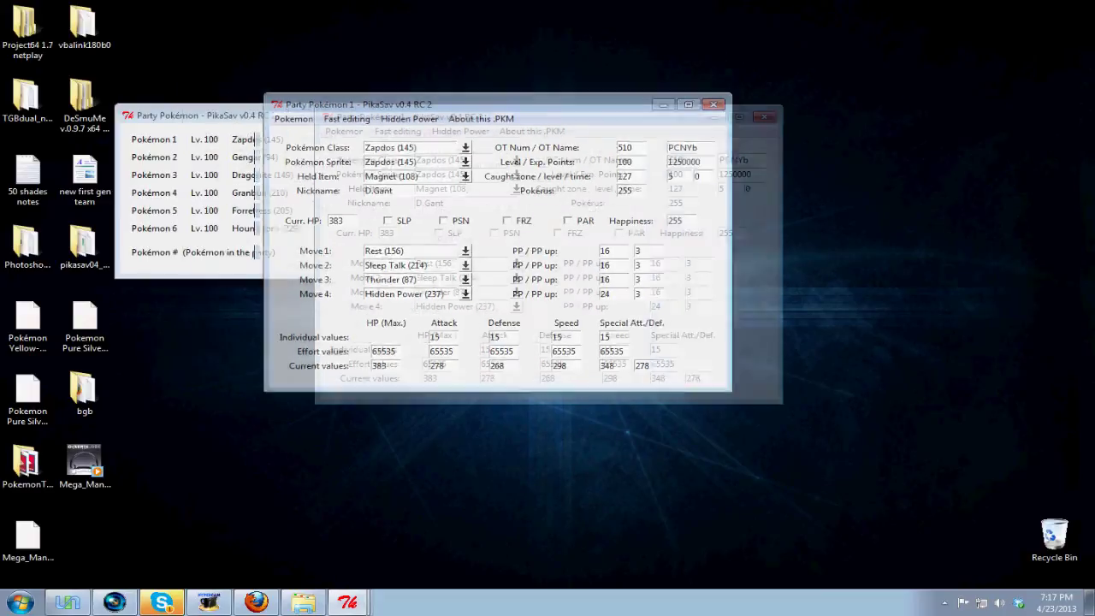
Set the party Zapdos's Hidden Power to Base 70, Ice type and finish editing it.
click(461, 131)
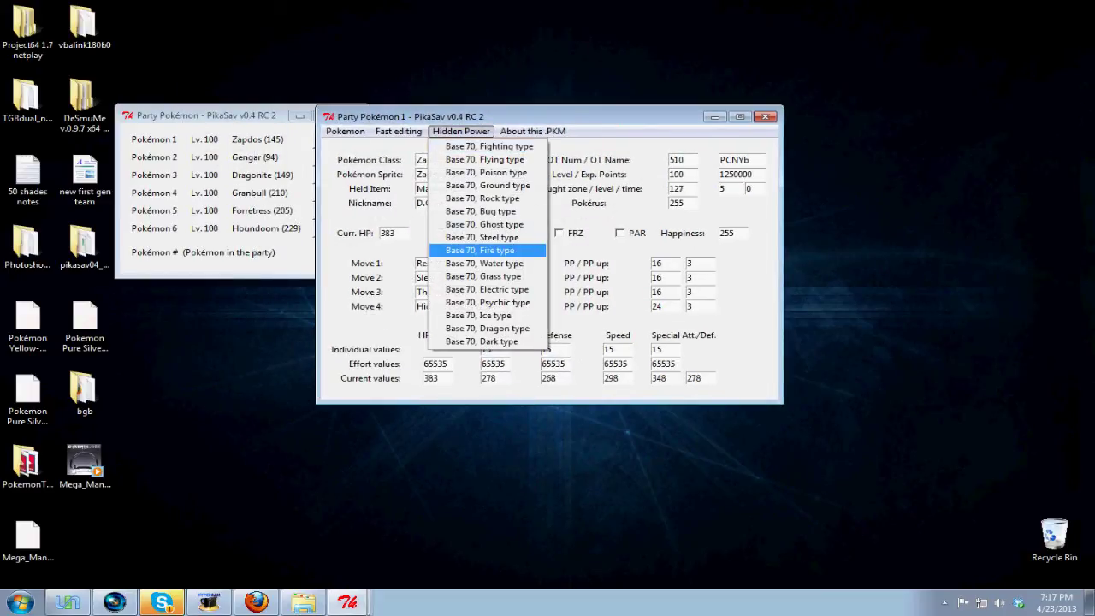
click(478, 315)
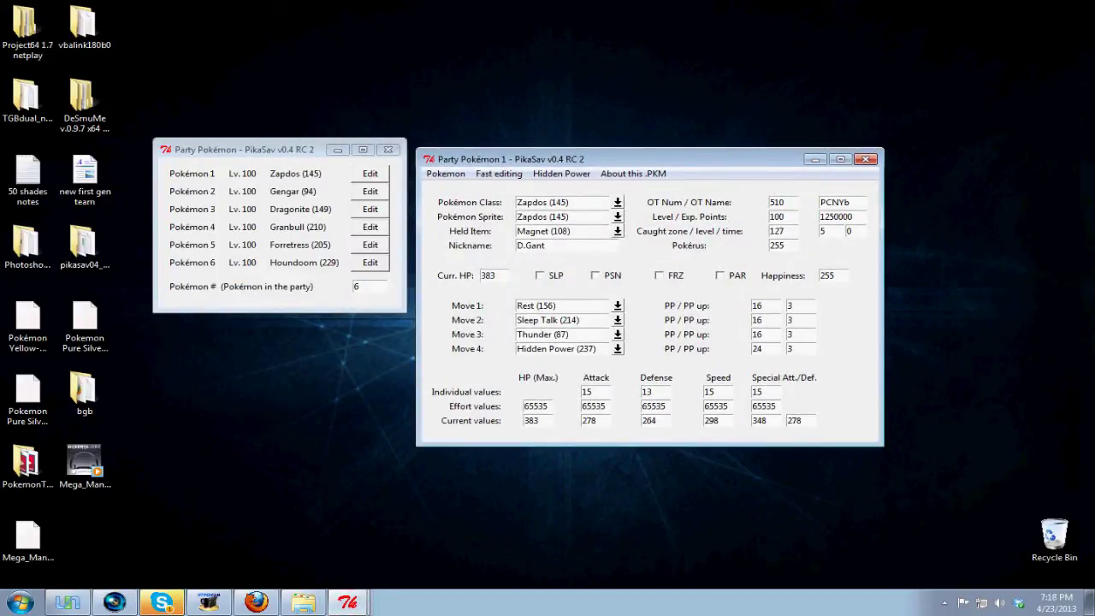
click(446, 172)
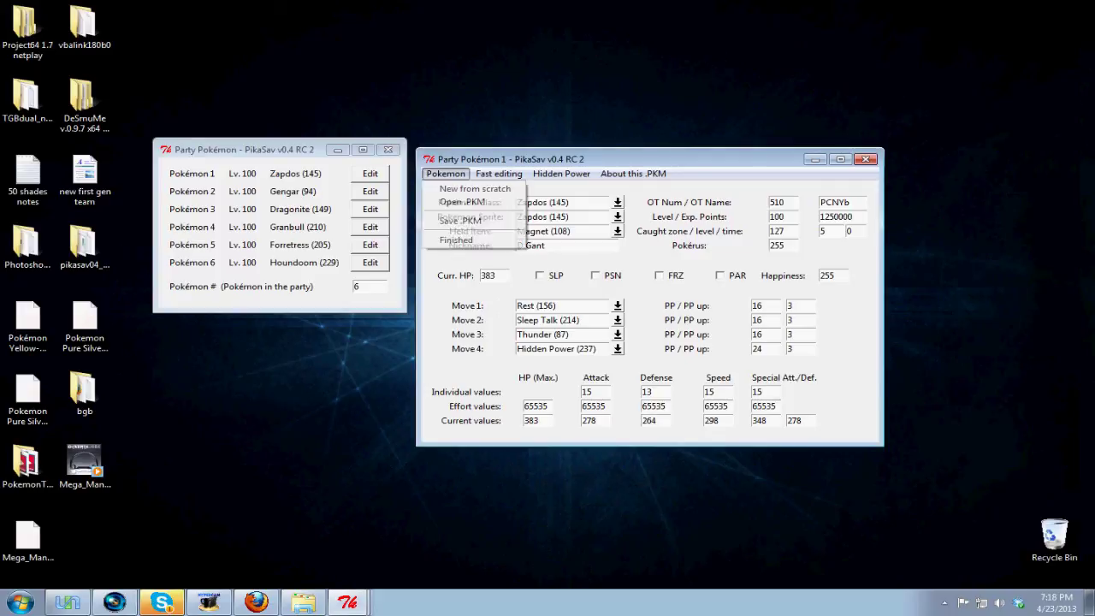
click(456, 239)
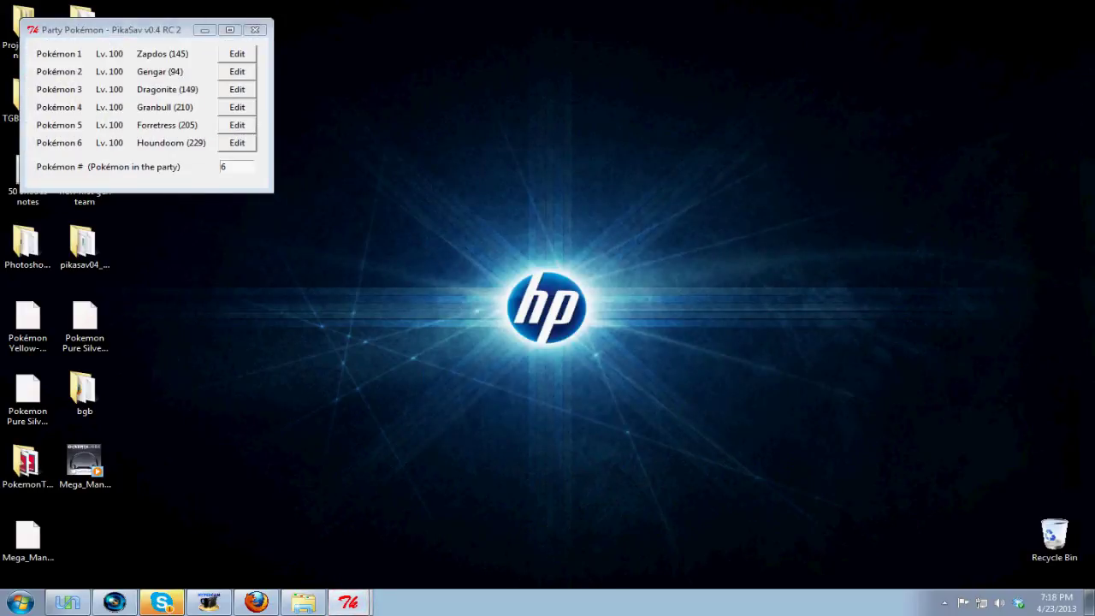
Open party Pokémon 1, Zapdos, for editing, use fast editing to max its individual values at 15, and move its window clear of the party list.
click(237, 53)
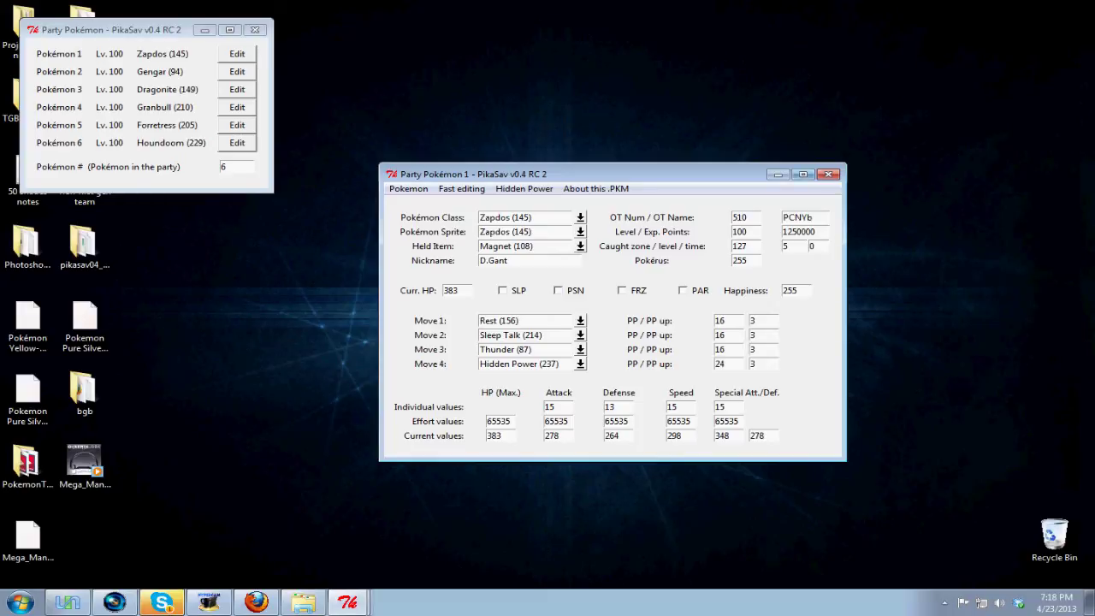
click(461, 188)
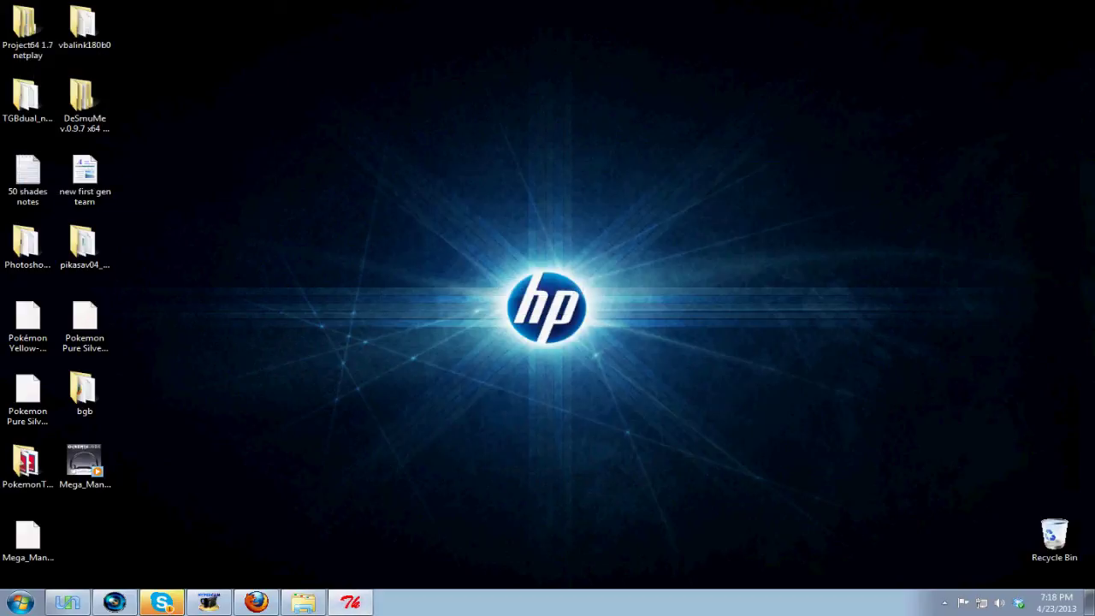
key(alt+Tab)
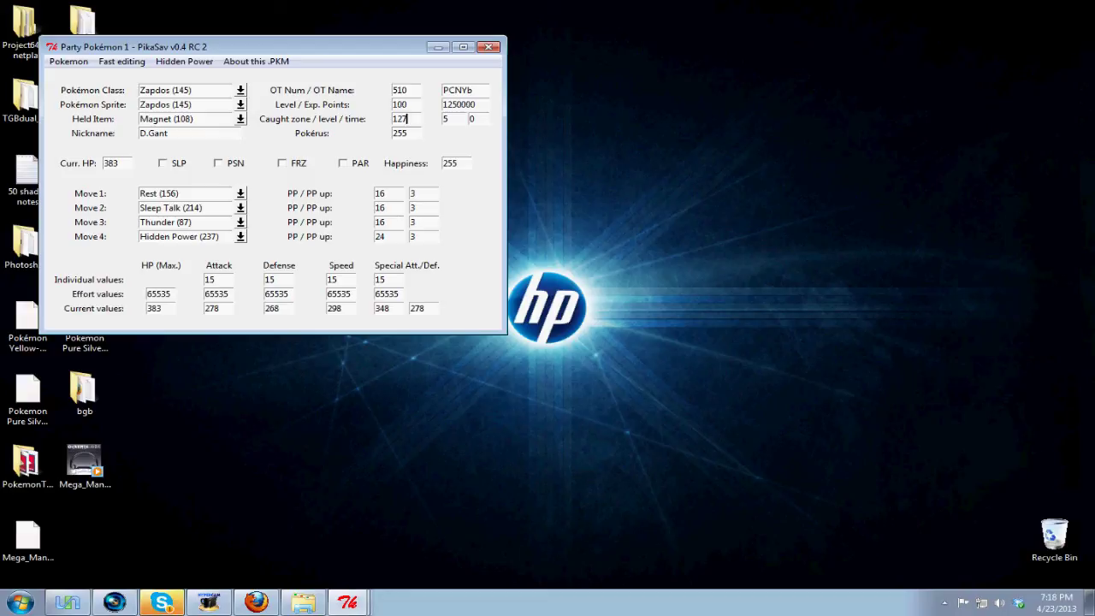
drag(273, 47, 639, 179)
click(790, 221)
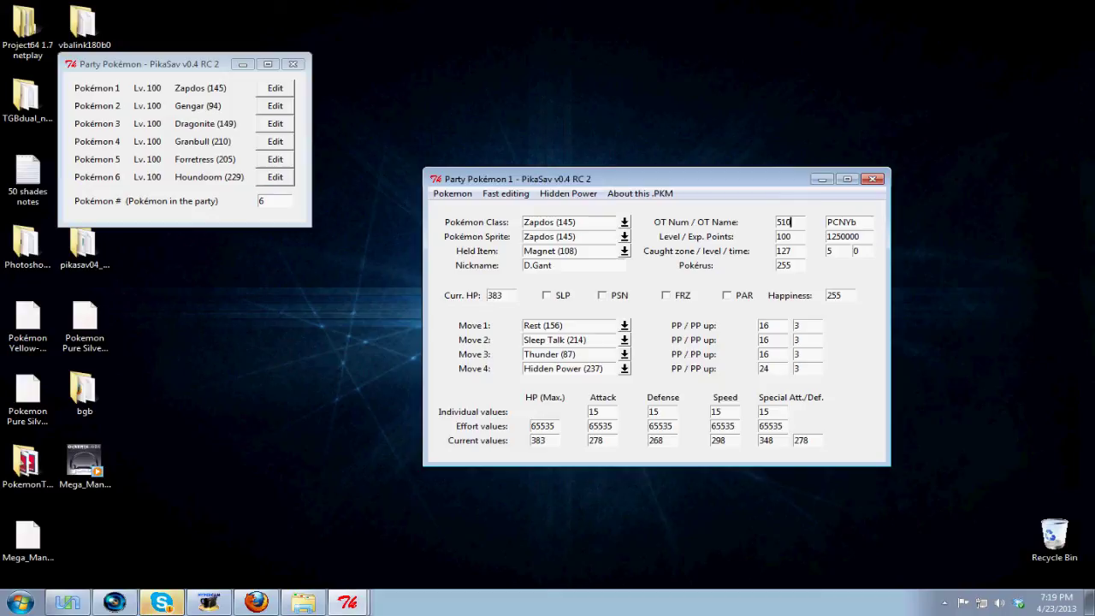
key(alt)
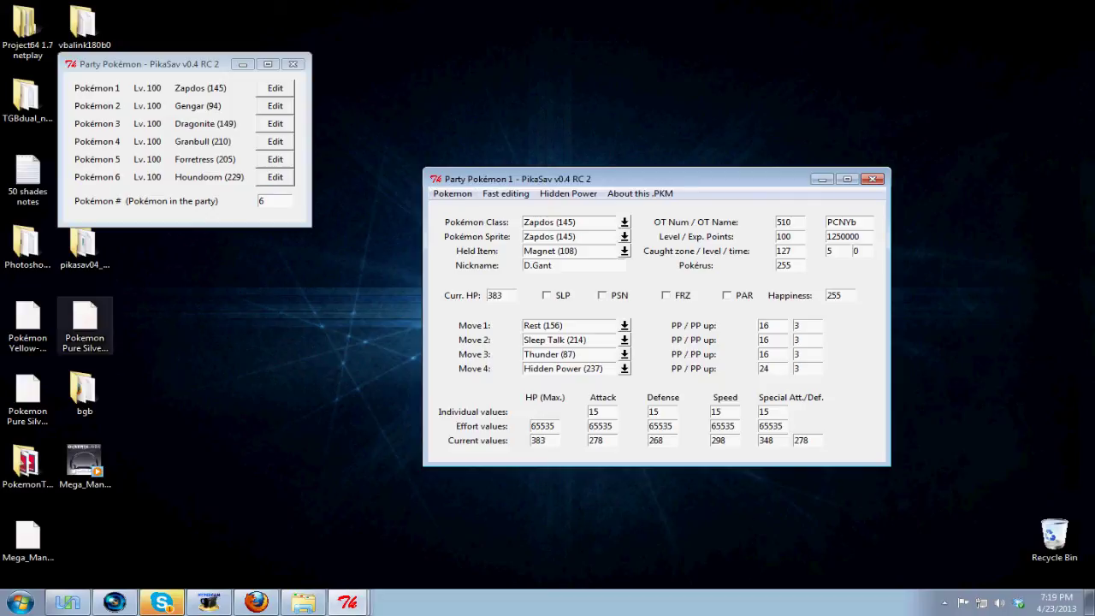
click(209, 602)
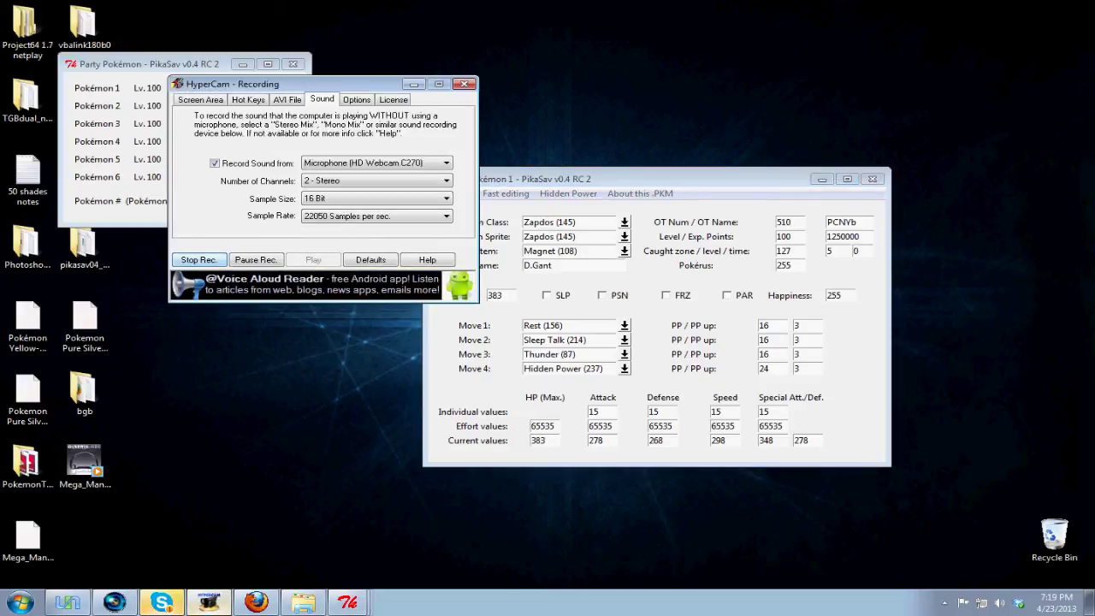